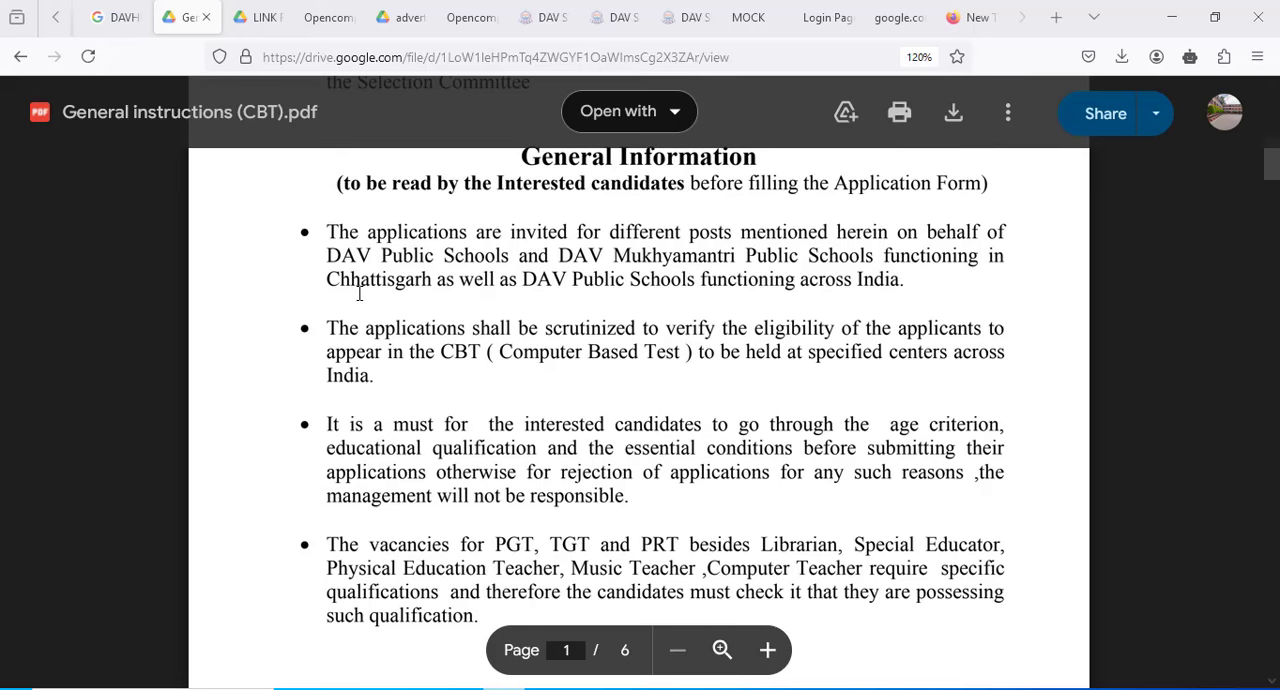
# - Read through the general instructions PDF, including the list of Chhattisgarh districts with their DAV schools
pyautogui.scroll(-20, 606, 371)
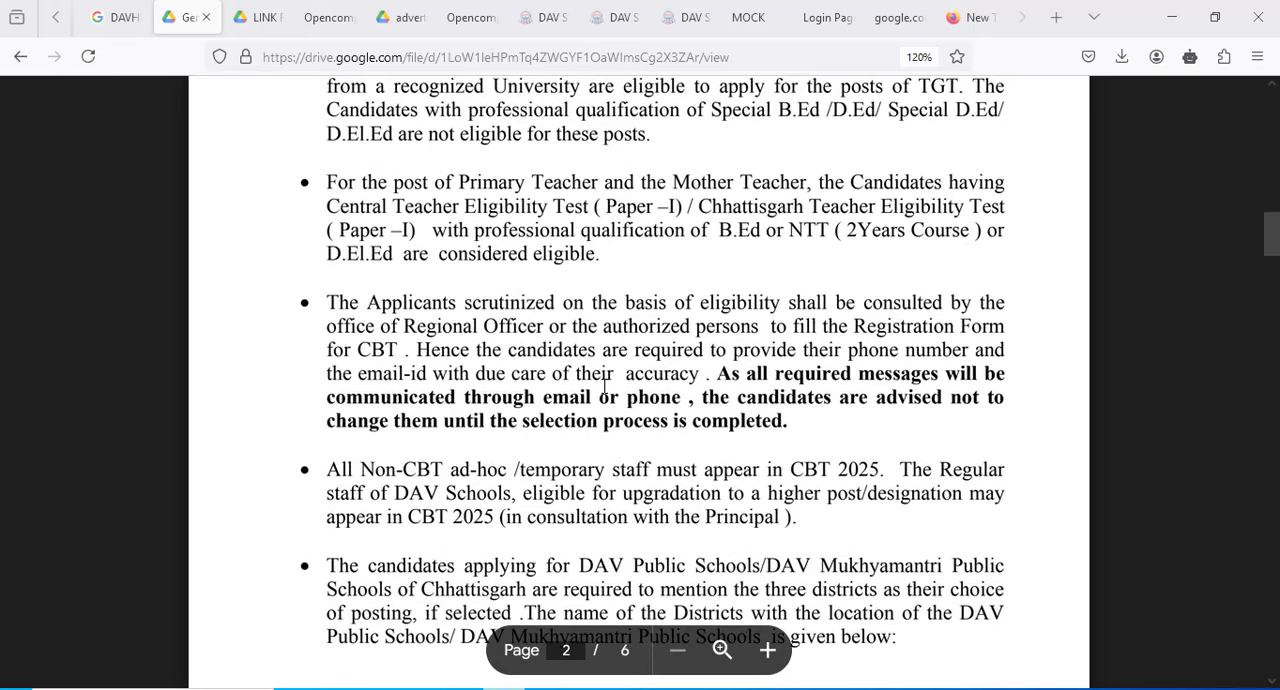
pyautogui.scroll(-6, 604, 387)
pyautogui.scroll(2, 604, 387)
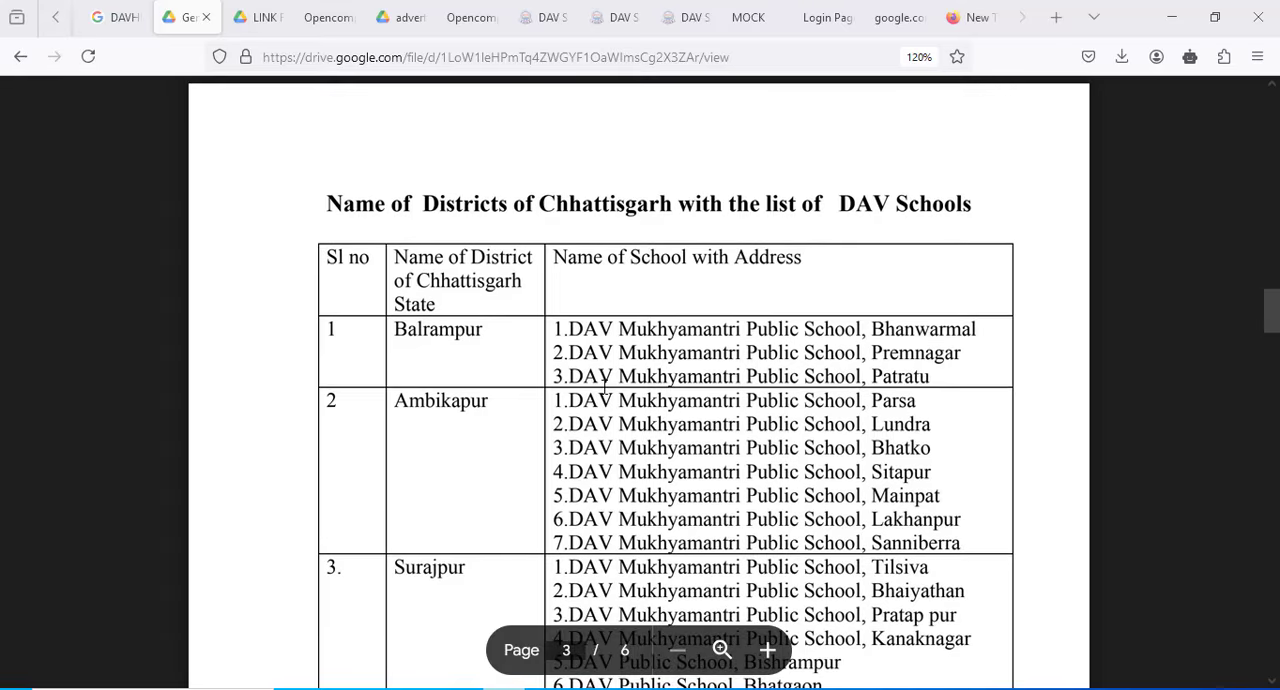
pyautogui.scroll(-2, 605, 388)
pyautogui.scroll(-5, 605, 388)
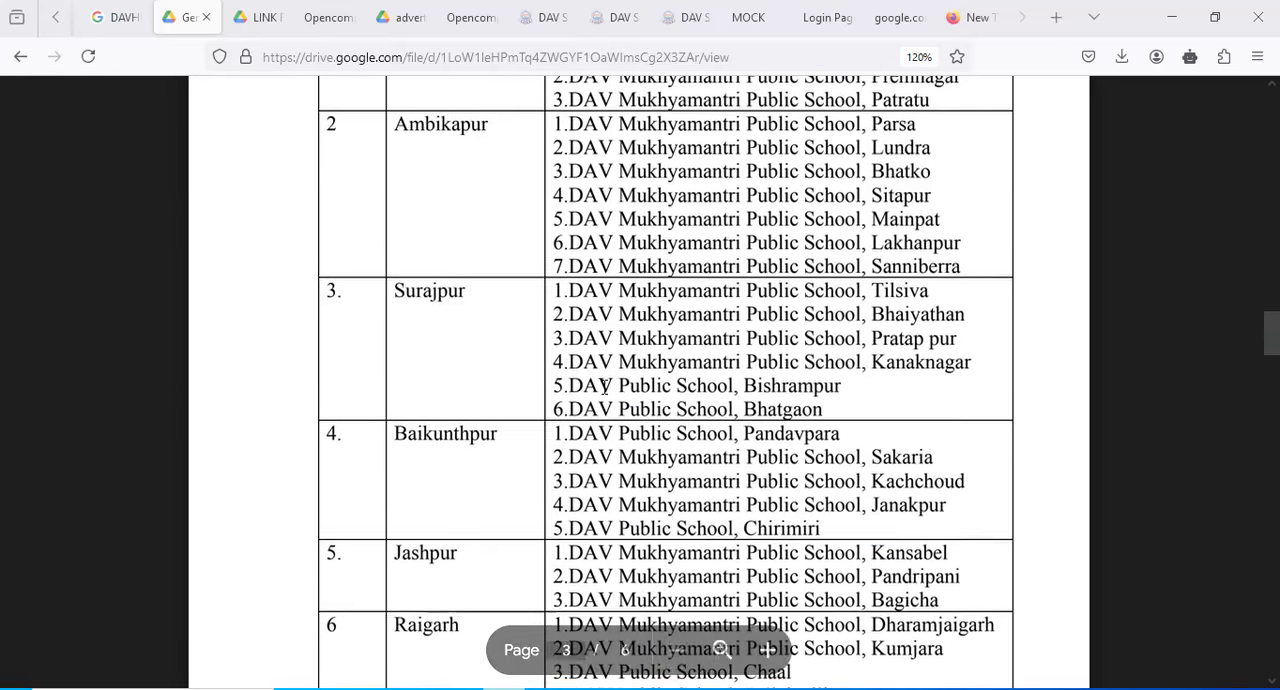
pyautogui.scroll(-10, 604, 387)
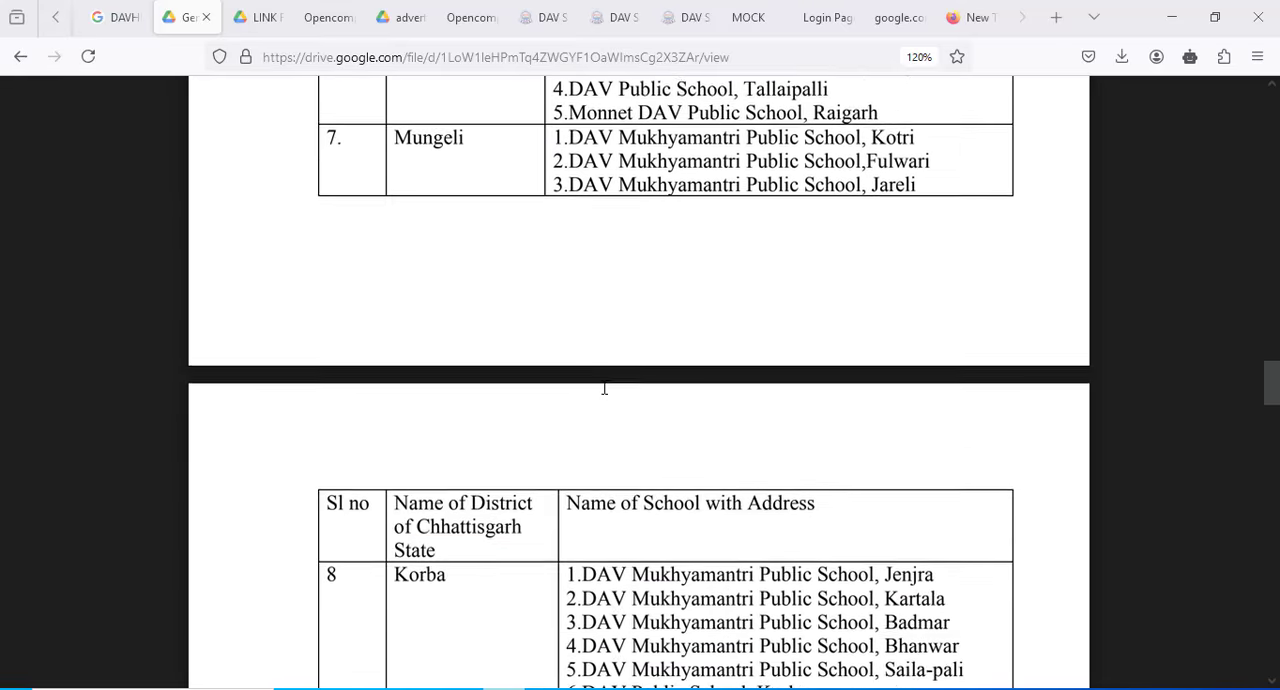
pyautogui.scroll(-7, 604, 387)
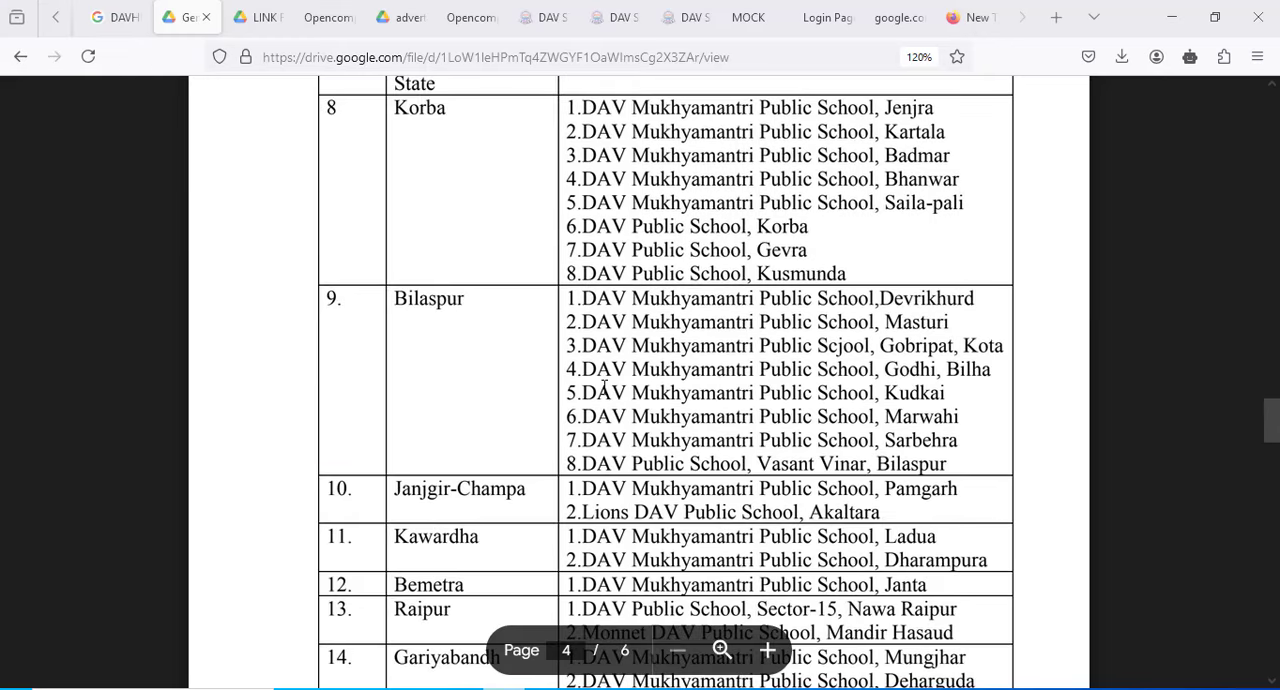
pyautogui.scroll(-10, 604, 387)
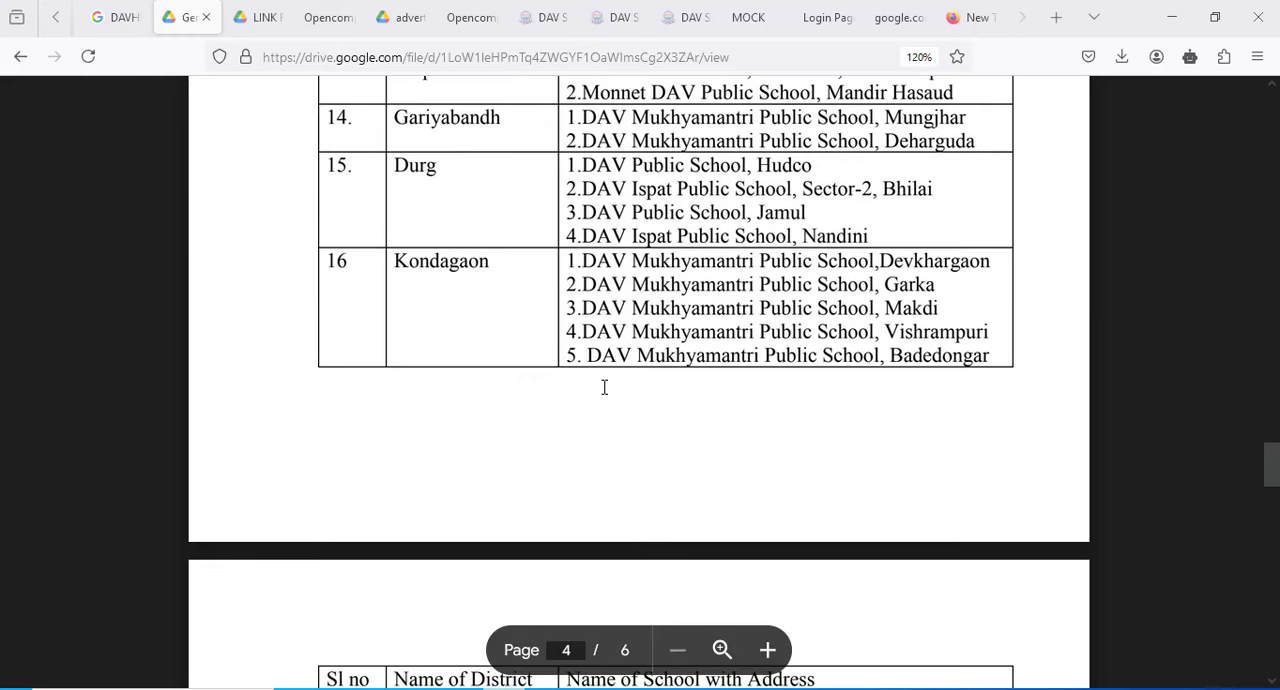
pyautogui.scroll(-5, 604, 387)
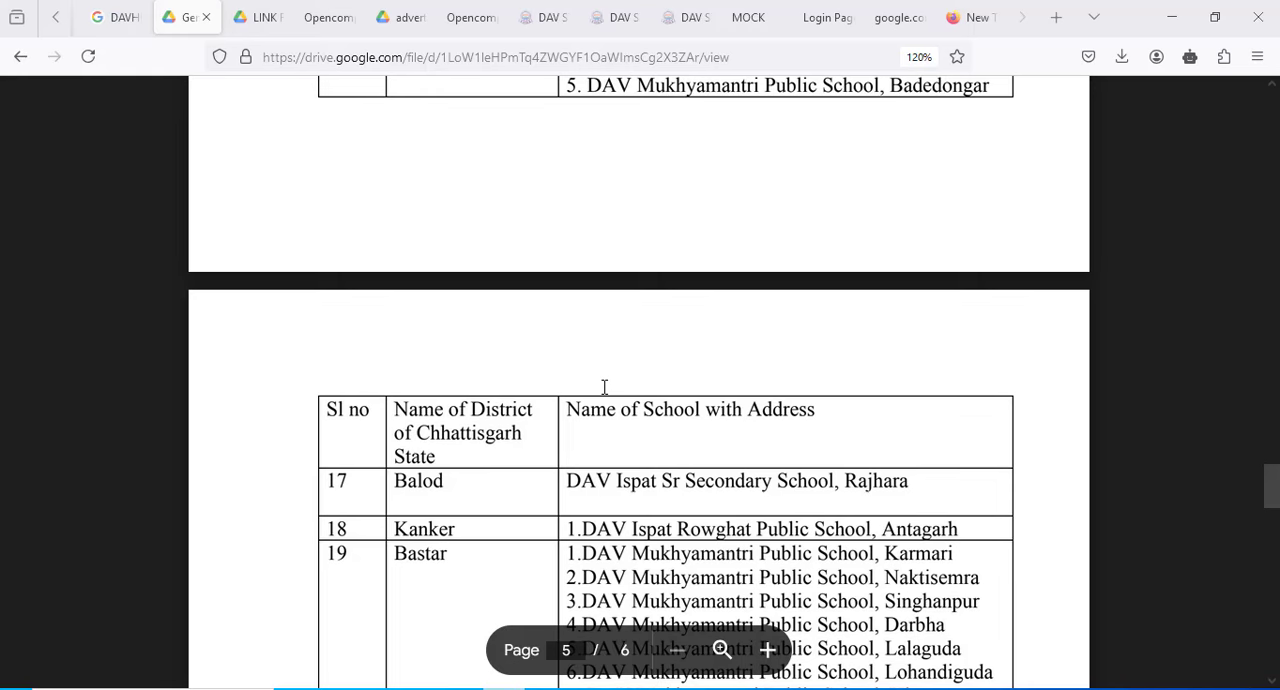
pyautogui.scroll(20, 604, 387)
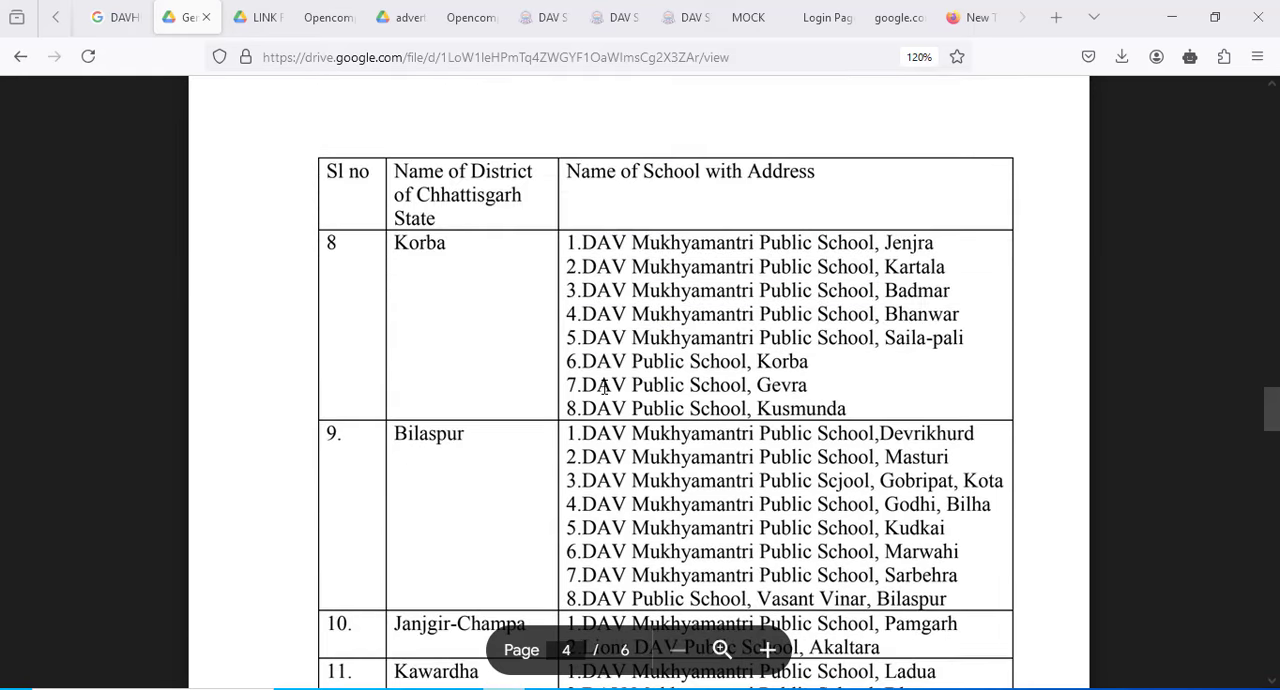
# - Open the DAV Staff Recruitment 2025 online application form from the link in the LINK FOR CBT 2025 PDF
pyautogui.click(262, 20)
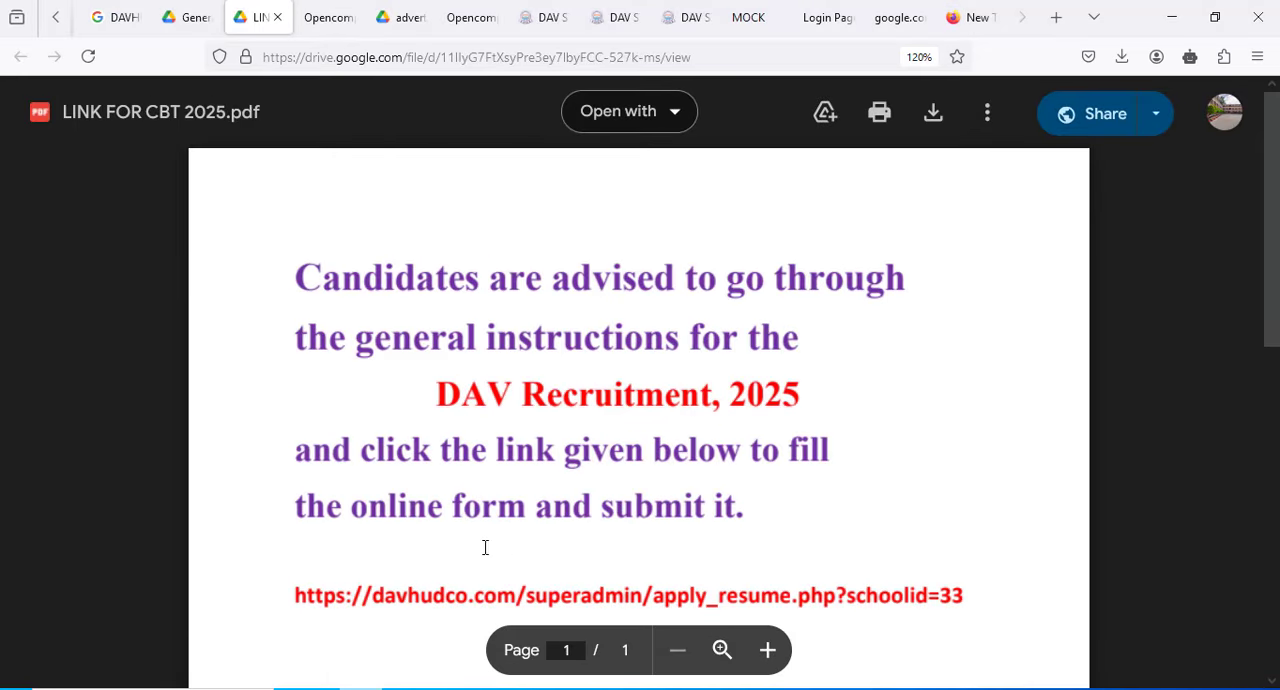
pyautogui.click(438, 604)
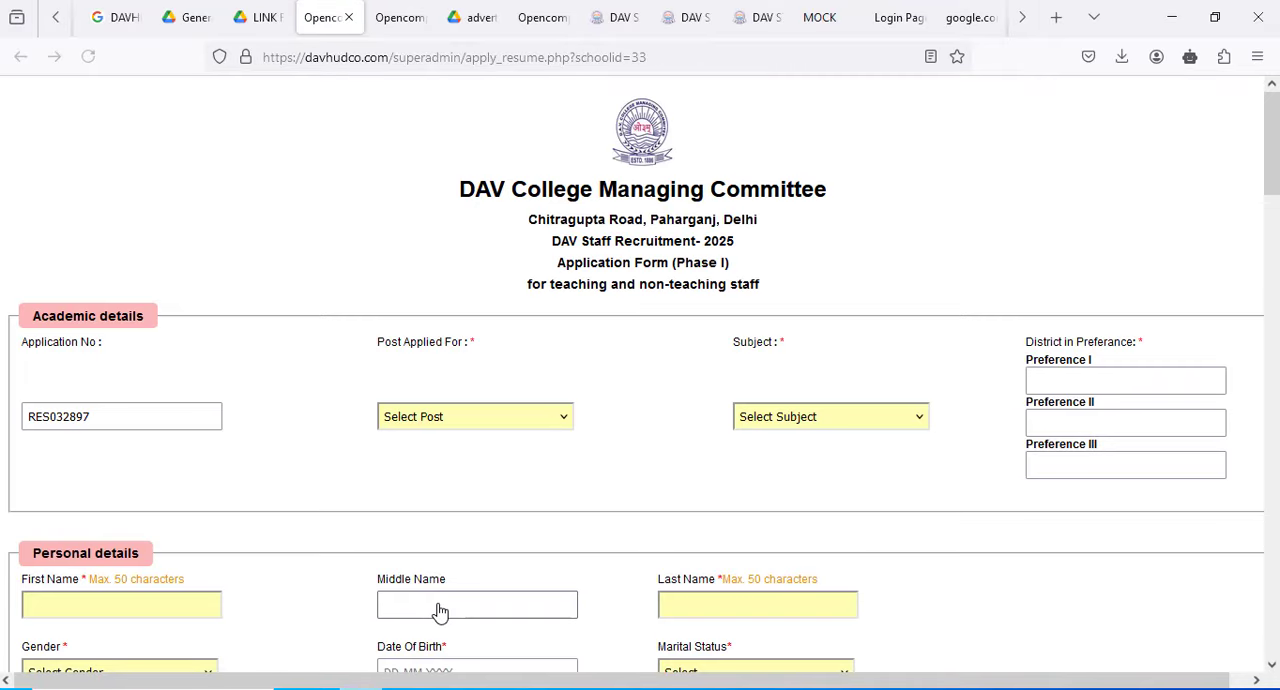
pyautogui.click(132, 418)
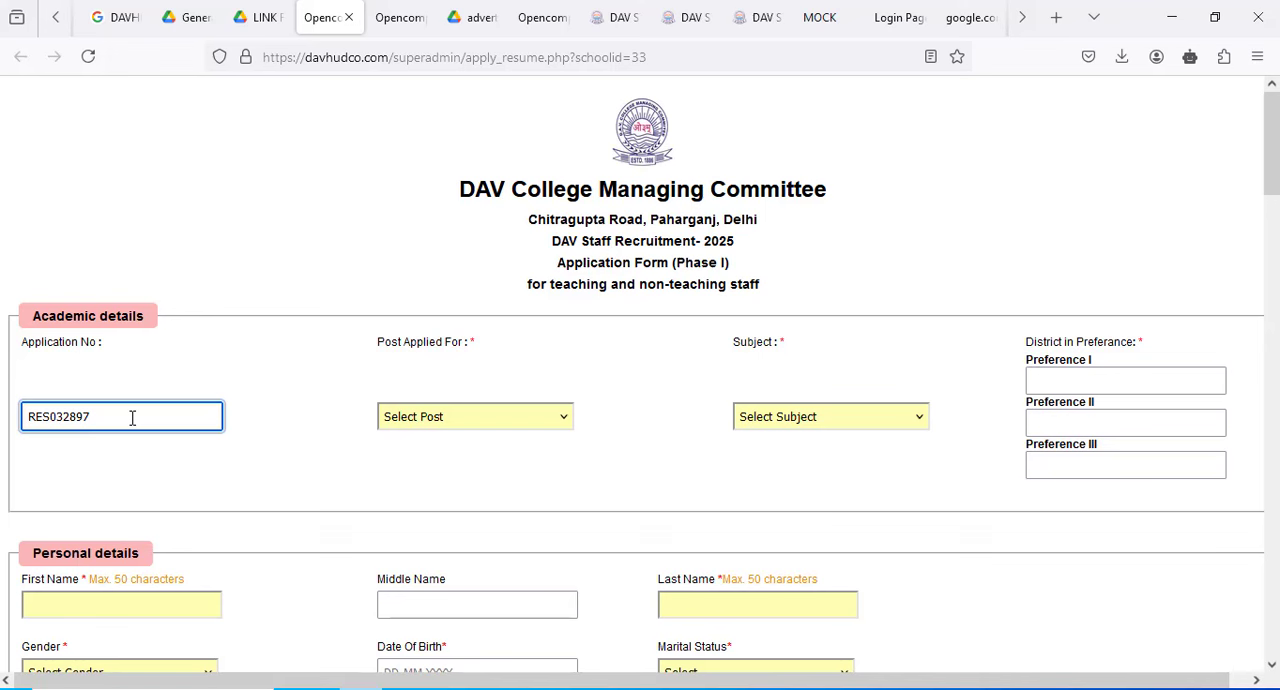
# - Set the post applied for to LDC (ADMINISTRATION) and check the matching subject choice
pyautogui.click(498, 428)
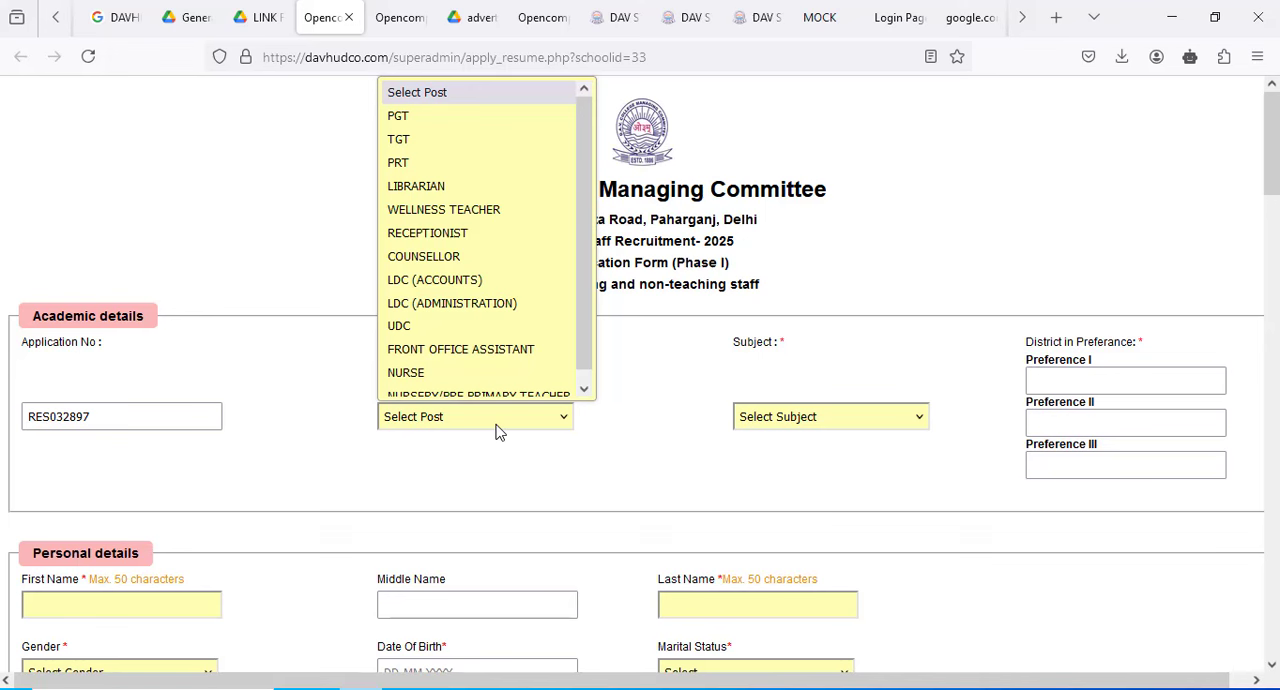
pyautogui.scroll(-1, 463, 340)
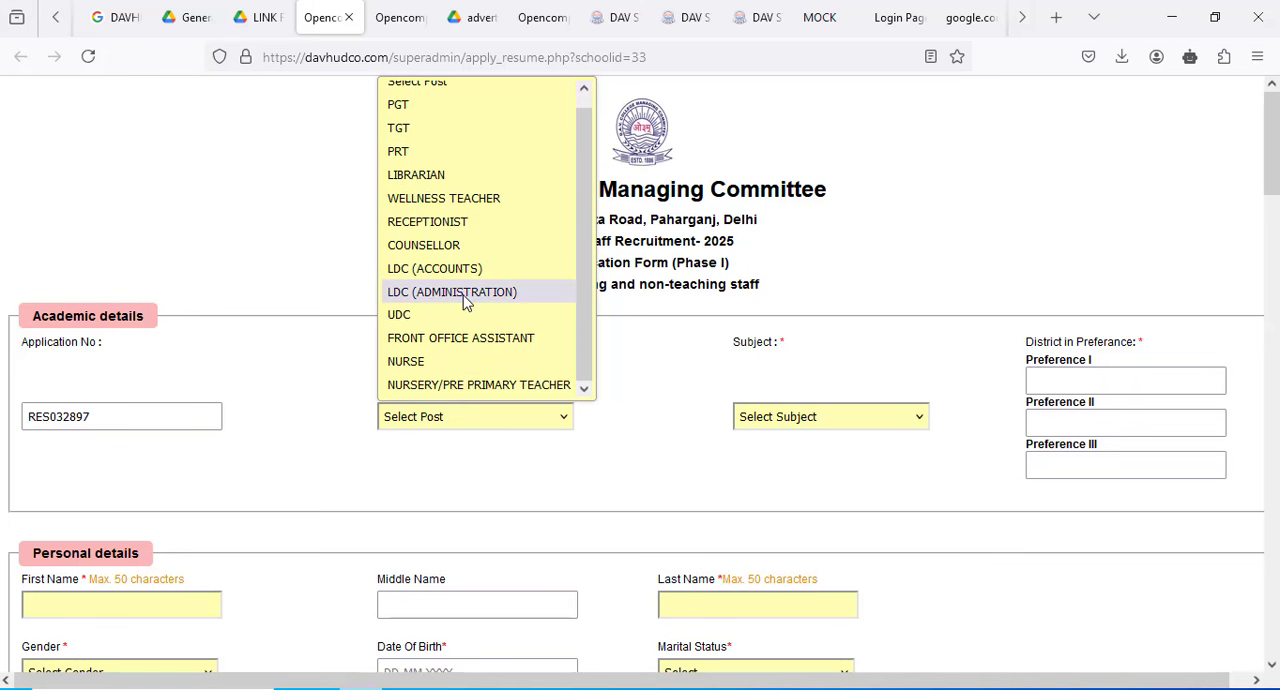
pyautogui.click(463, 292)
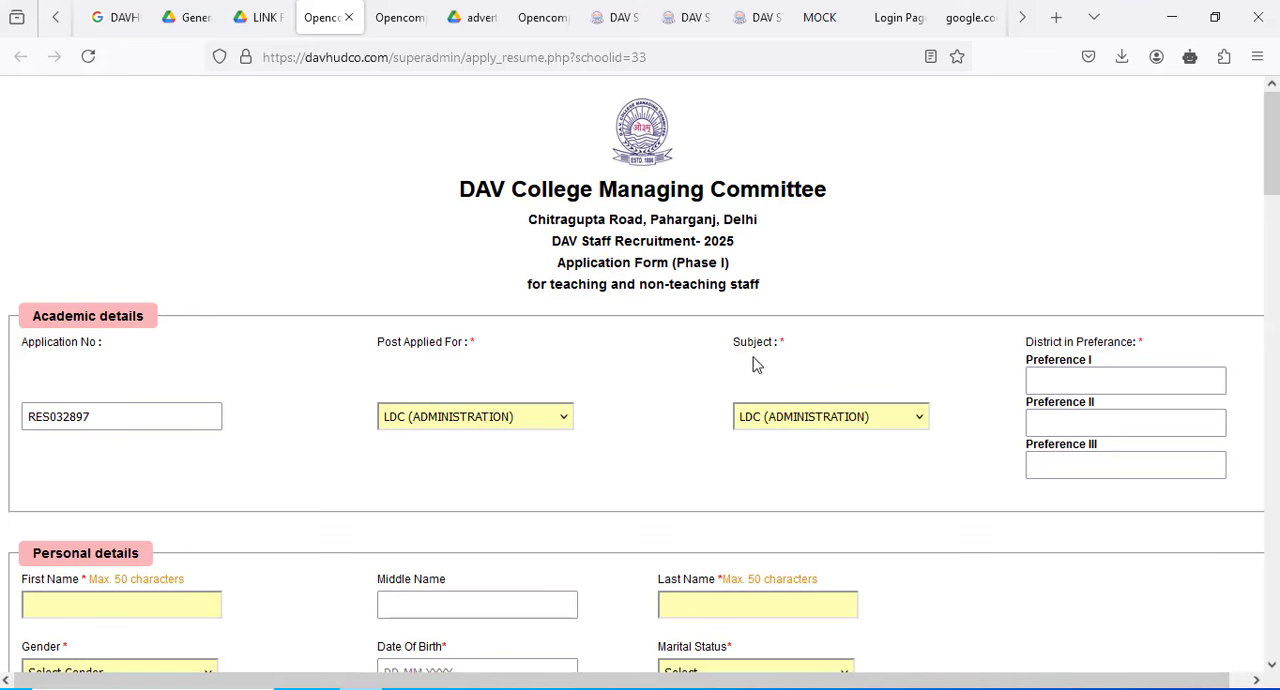
pyautogui.click(812, 424)
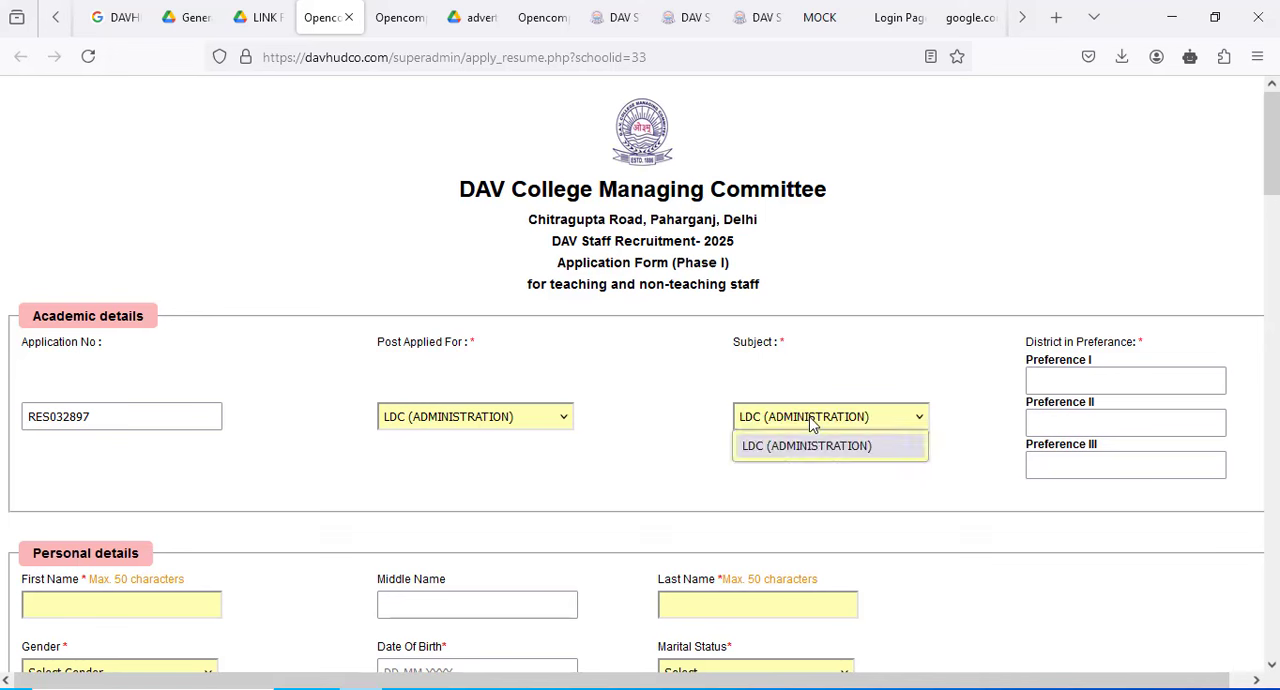
# - Switch the post to PGT to look at its subject options and set it back to LDC (ADMINISTRATION)
pyautogui.click(500, 420)
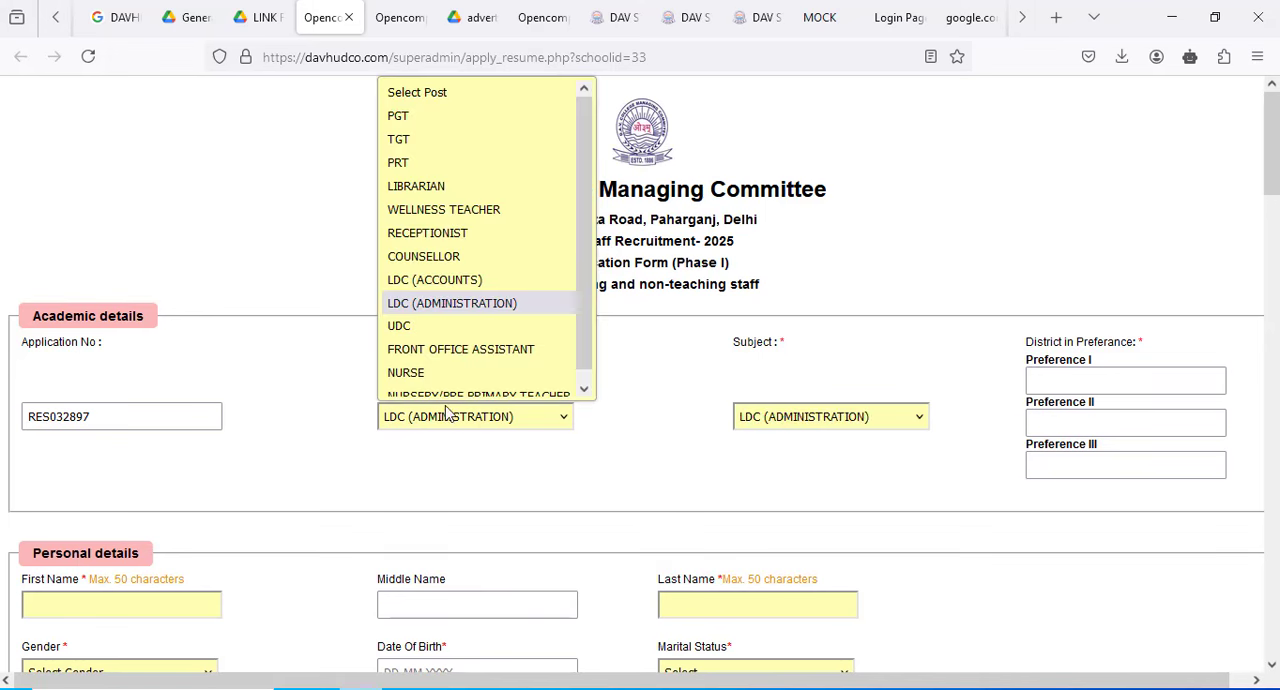
pyautogui.click(426, 131)
pyautogui.click(812, 424)
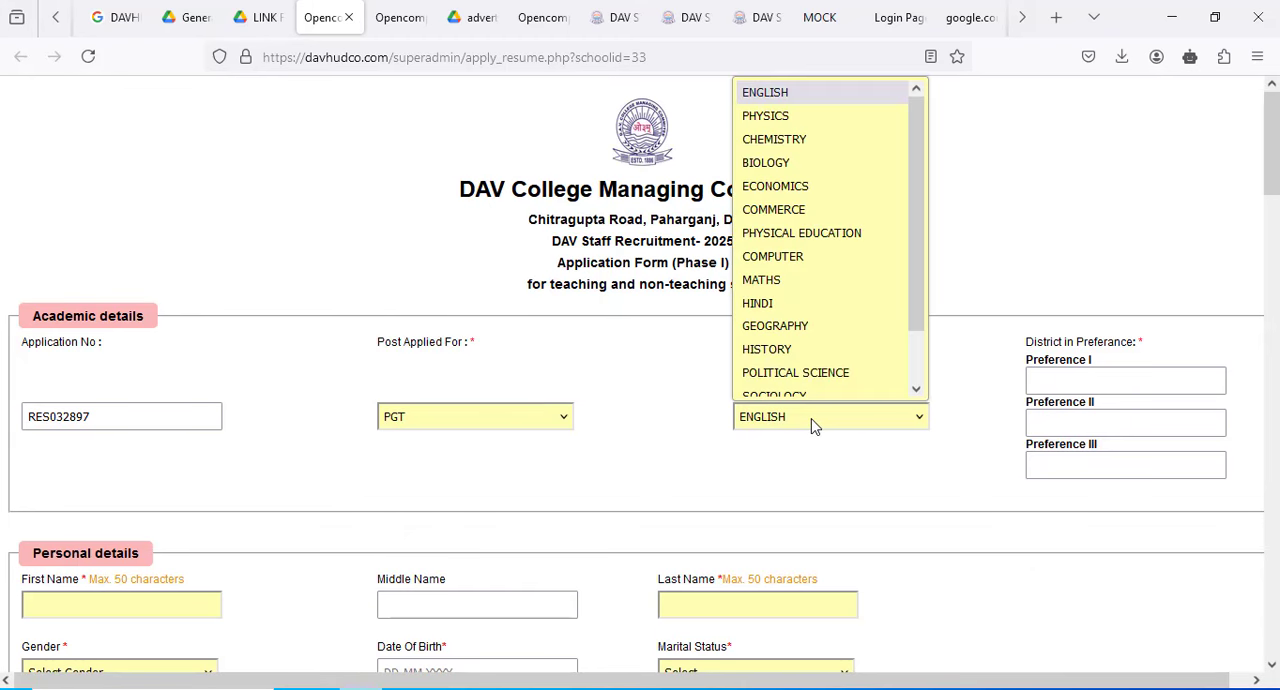
pyautogui.scroll(-3, 808, 251)
pyautogui.click(509, 420)
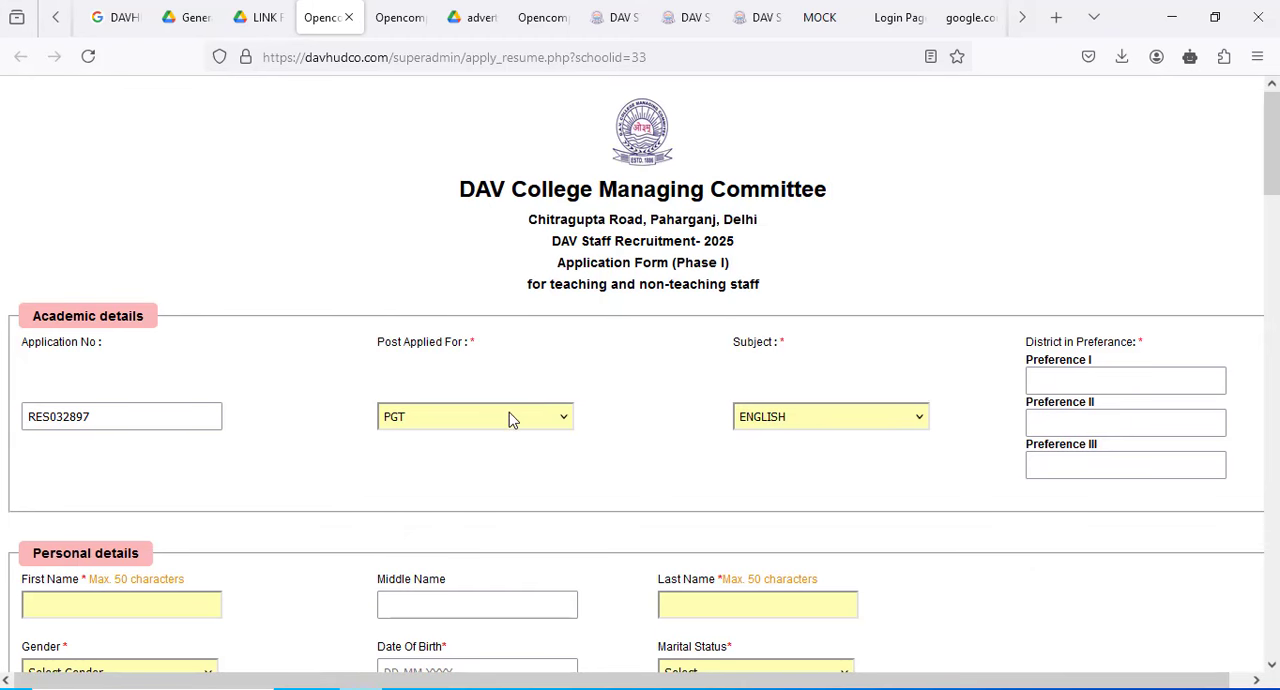
pyautogui.click(509, 418)
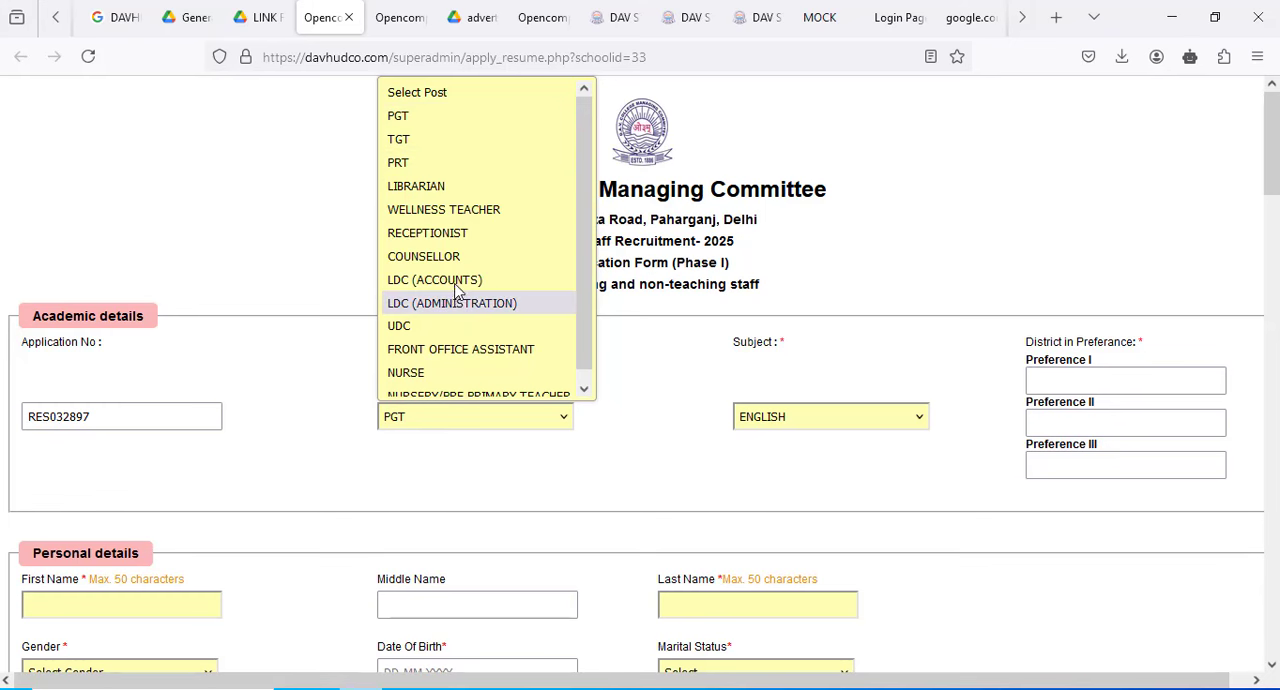
pyautogui.click(461, 300)
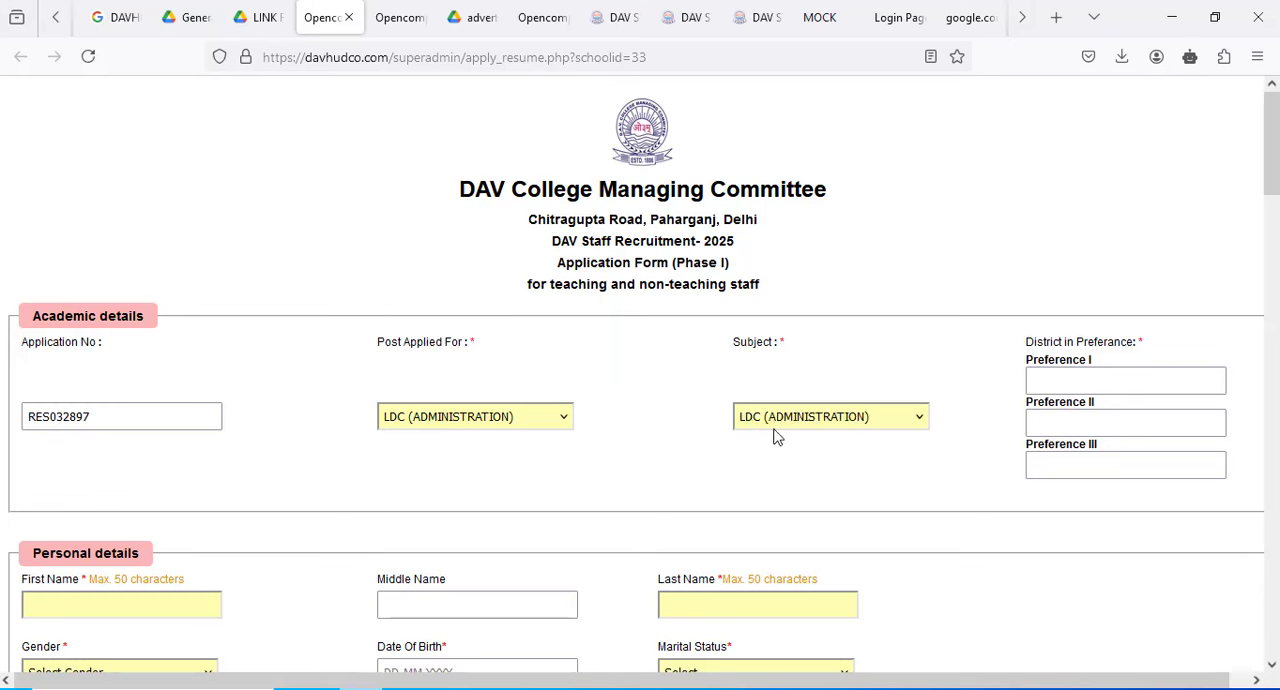
# - Copy the district name Balrampur from the district table in the general instructions PDF
pyautogui.click(248, 6)
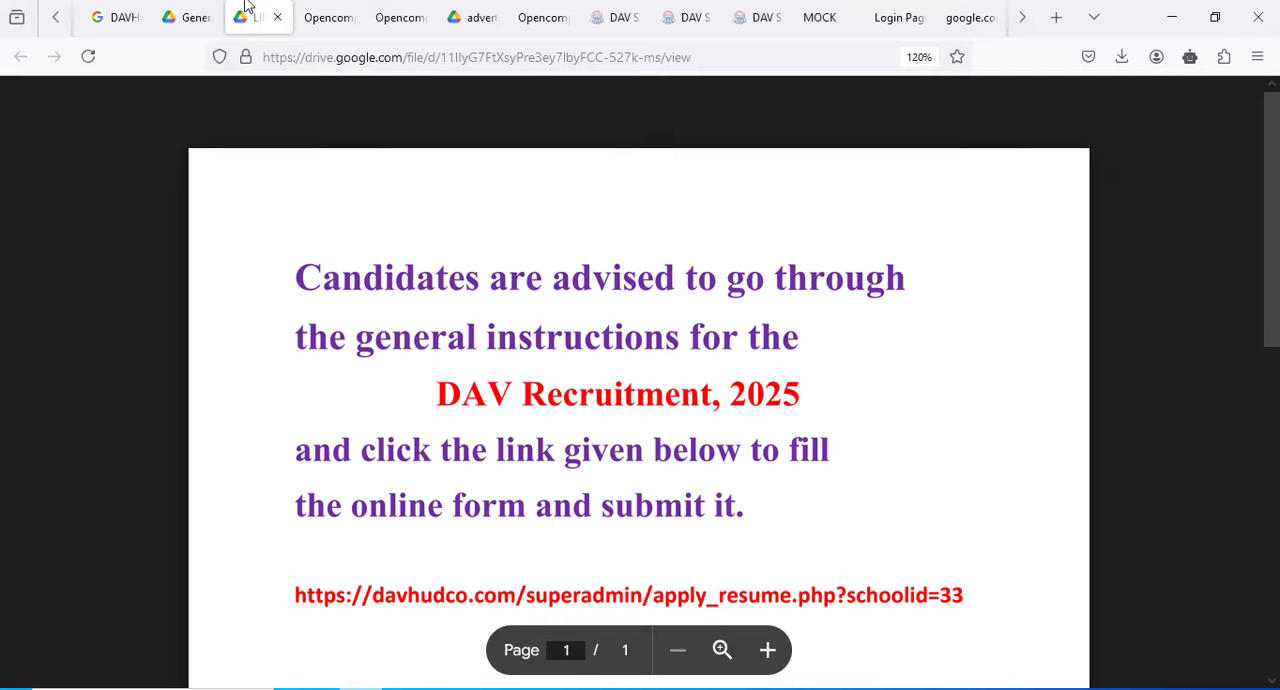
pyautogui.click(190, 17)
pyautogui.scroll(4, 465, 335)
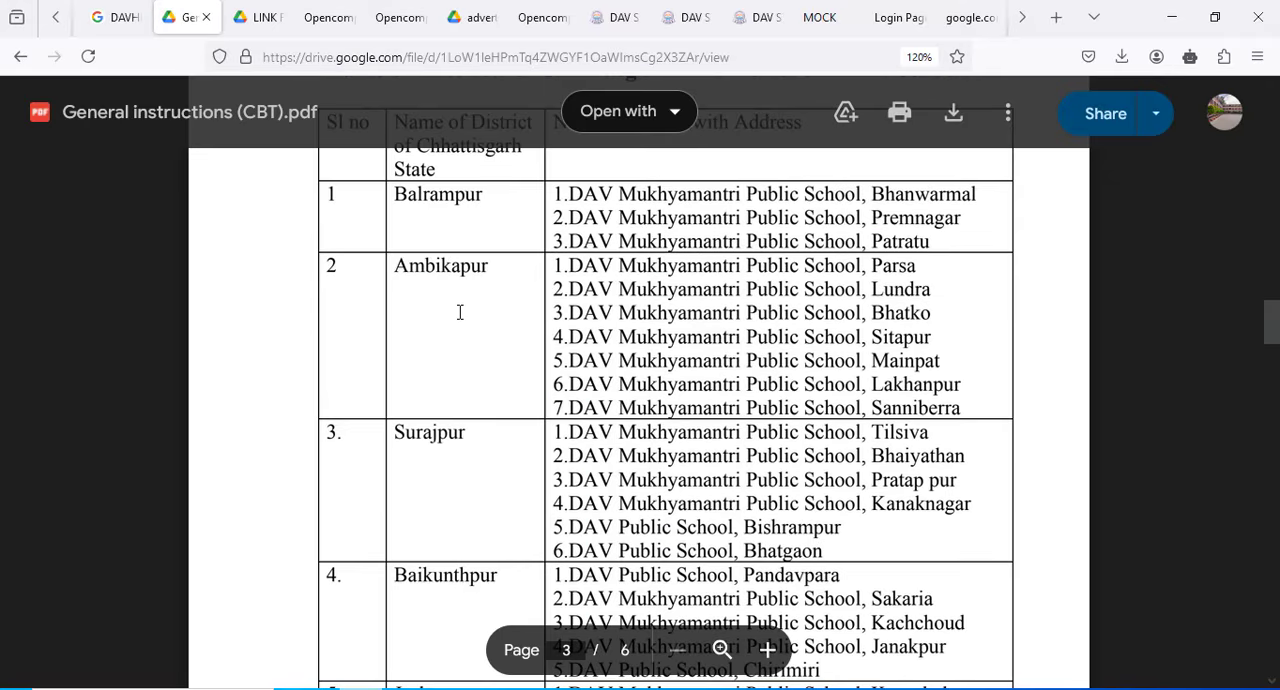
pyautogui.scroll(4, 460, 312)
pyautogui.scroll(-3, 460, 312)
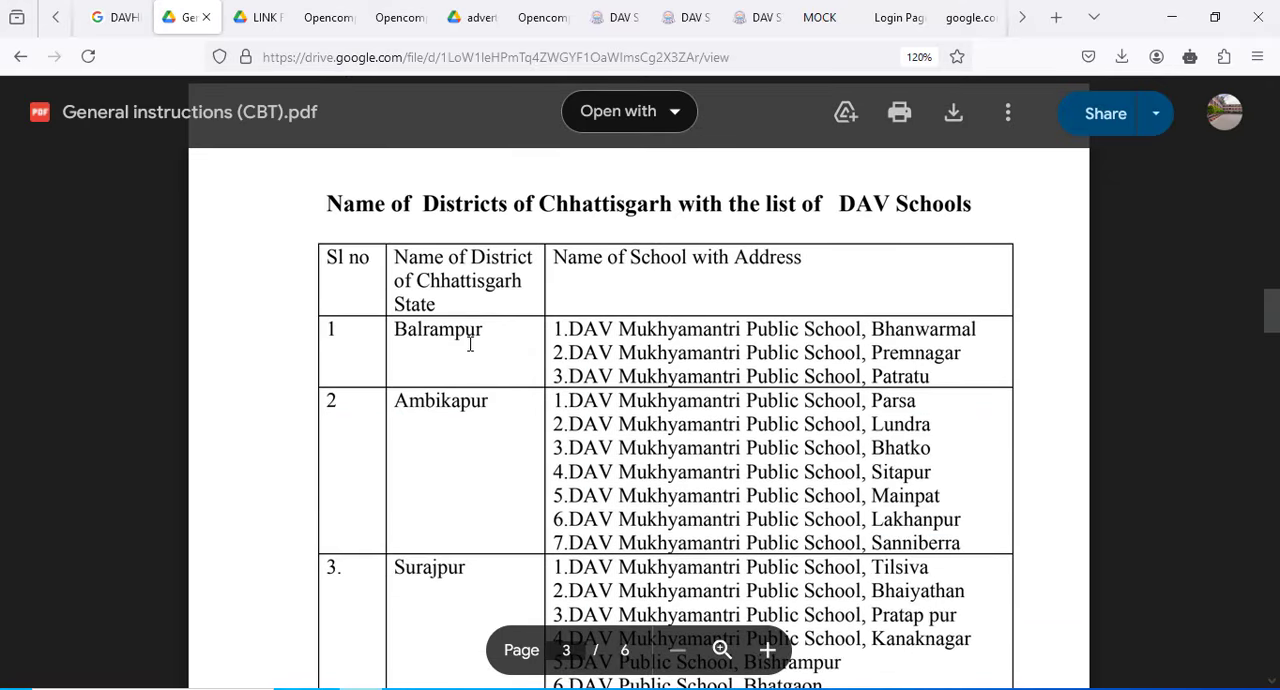
pyautogui.doubleClick(413, 333)
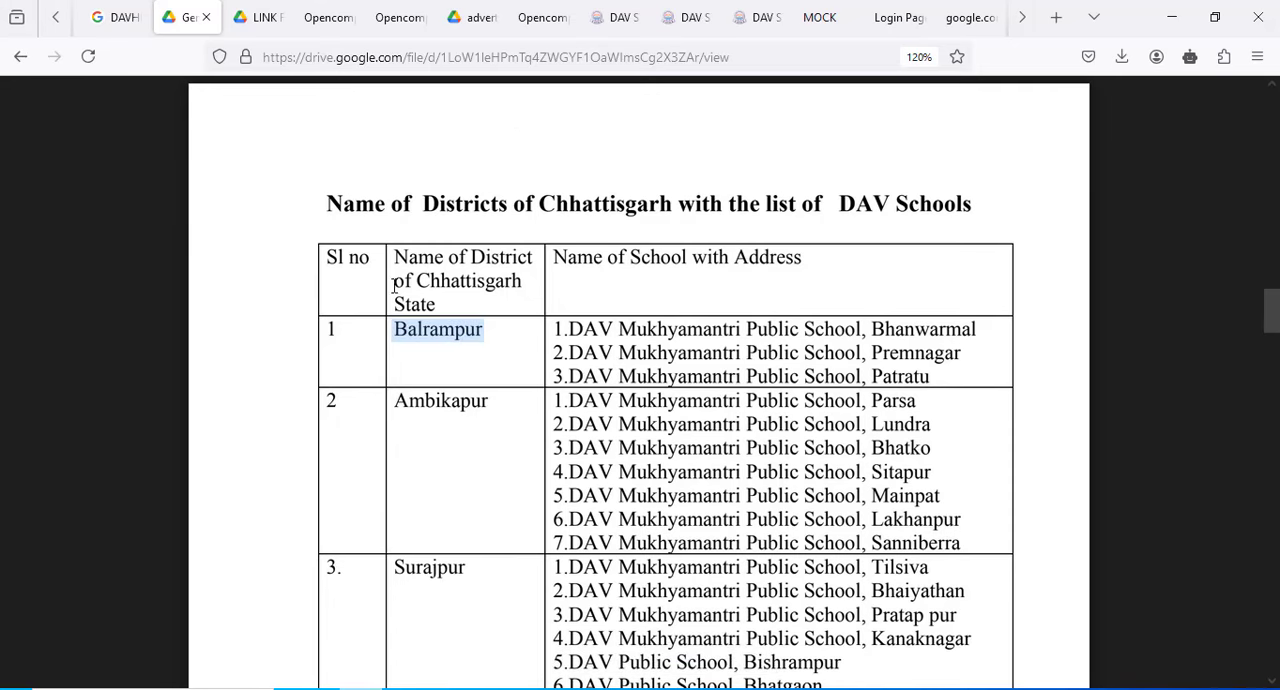
# - Close the duplicate blank application form and return to the partly filled one
pyautogui.click(395, 17)
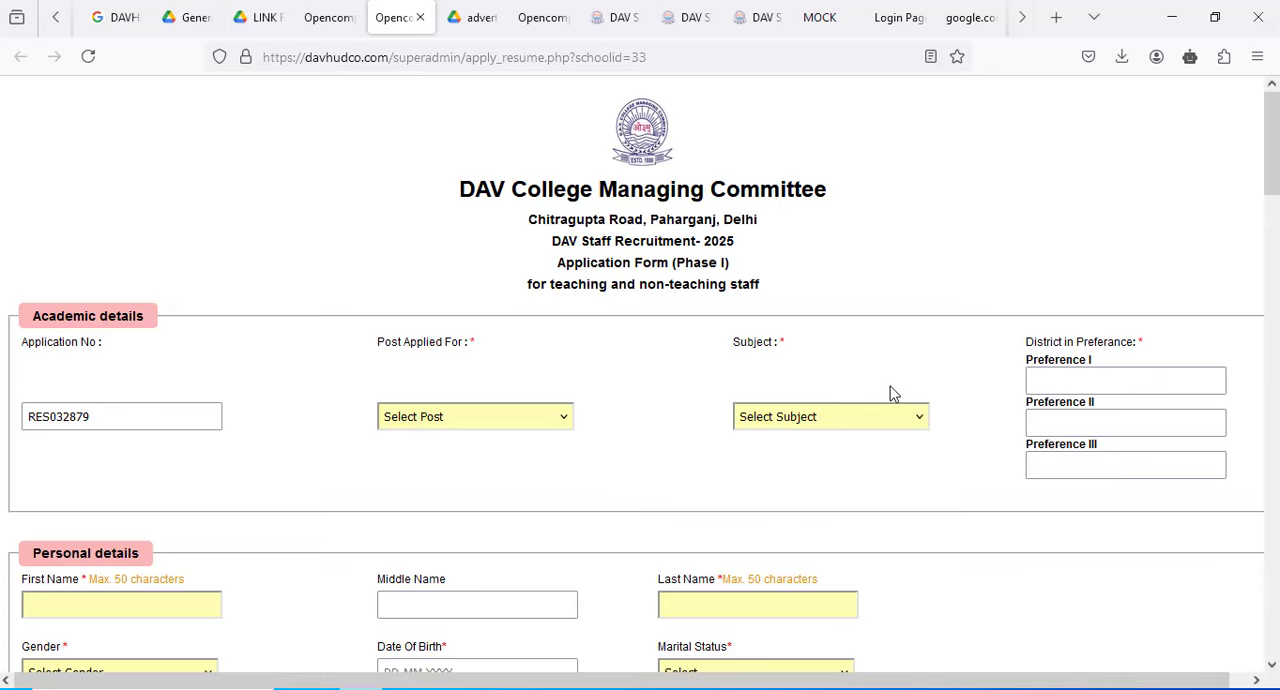
pyautogui.click(420, 17)
pyautogui.click(316, 5)
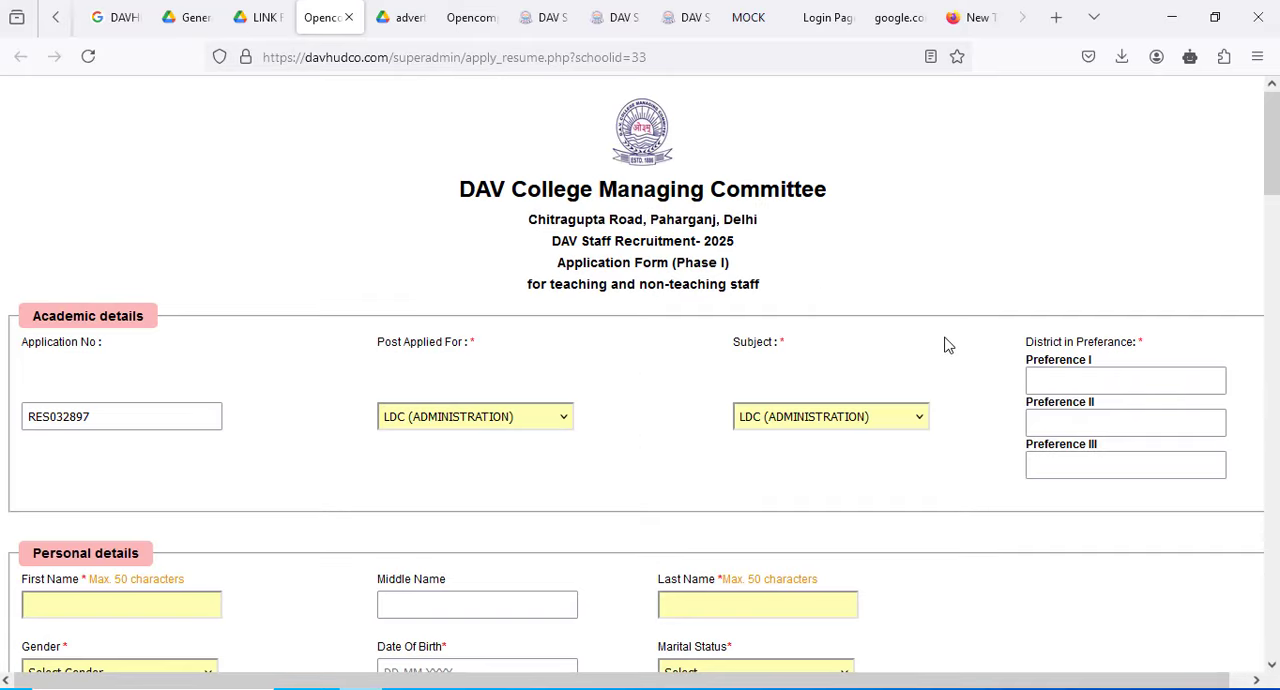
# - Paste BALRAMPUR into all three district preferences of the application form
pyautogui.click(1045, 376)
pyautogui.write('BALRAMPUR')
pyautogui.click(1053, 421)
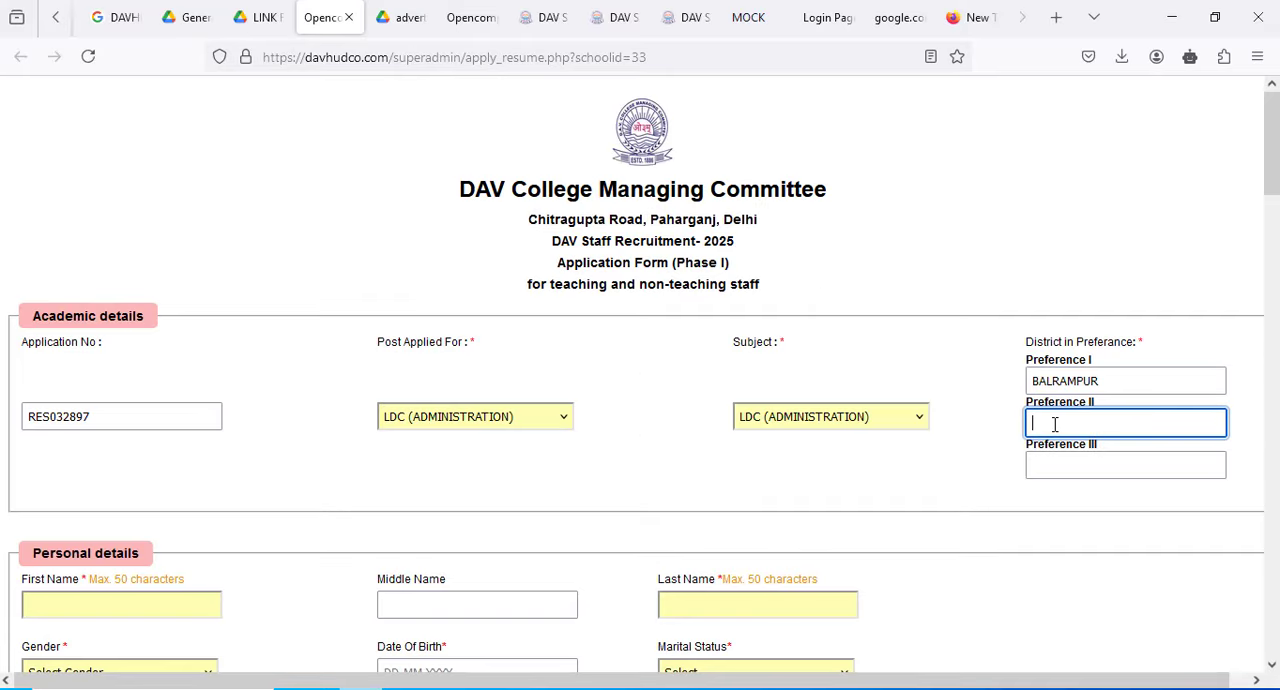
pyautogui.write('BALRAMPUR')
pyautogui.click(1061, 466)
pyautogui.write('BALRAMPUR')
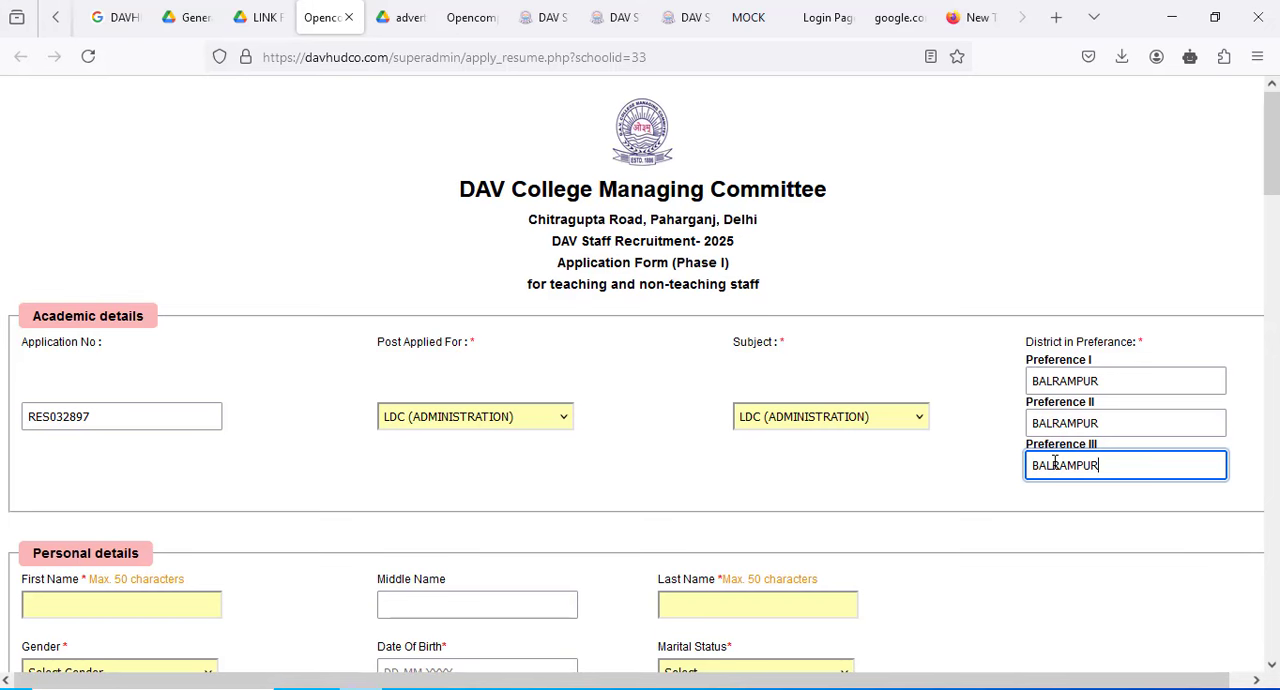
# - Enter the applicant's first and last name in the personal details and set the gender to Male
pyautogui.scroll(-3, 958, 455)
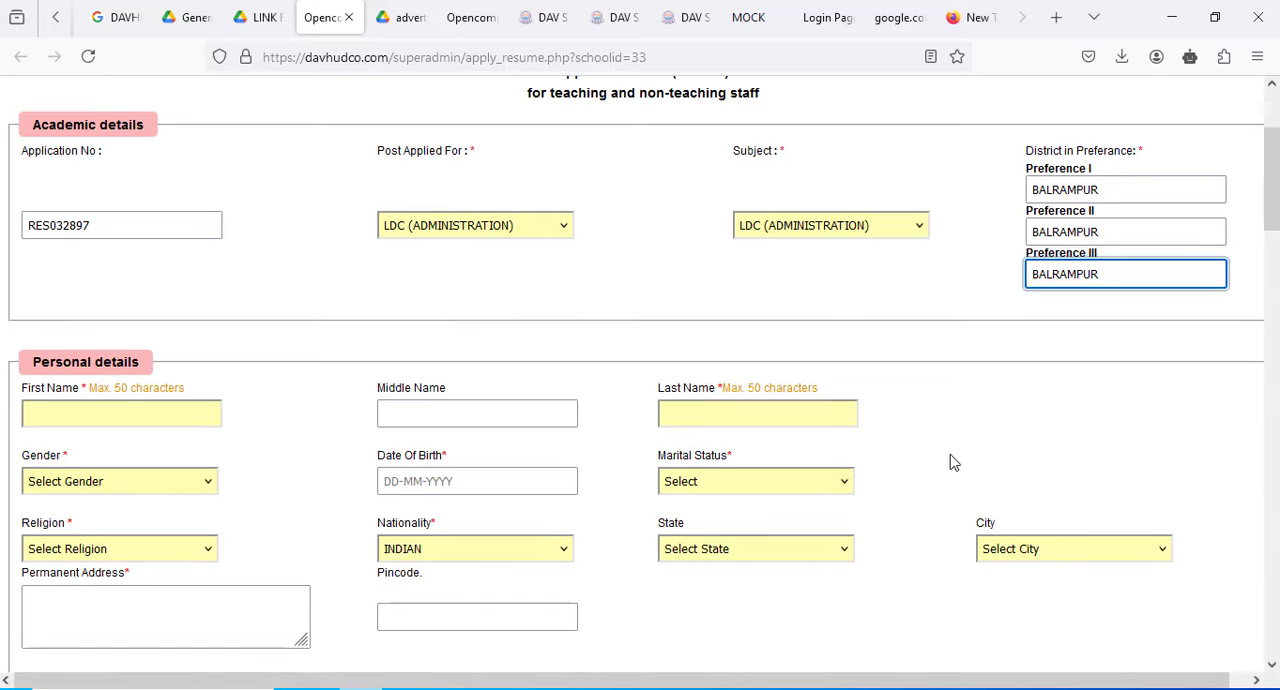
pyautogui.click(60, 413)
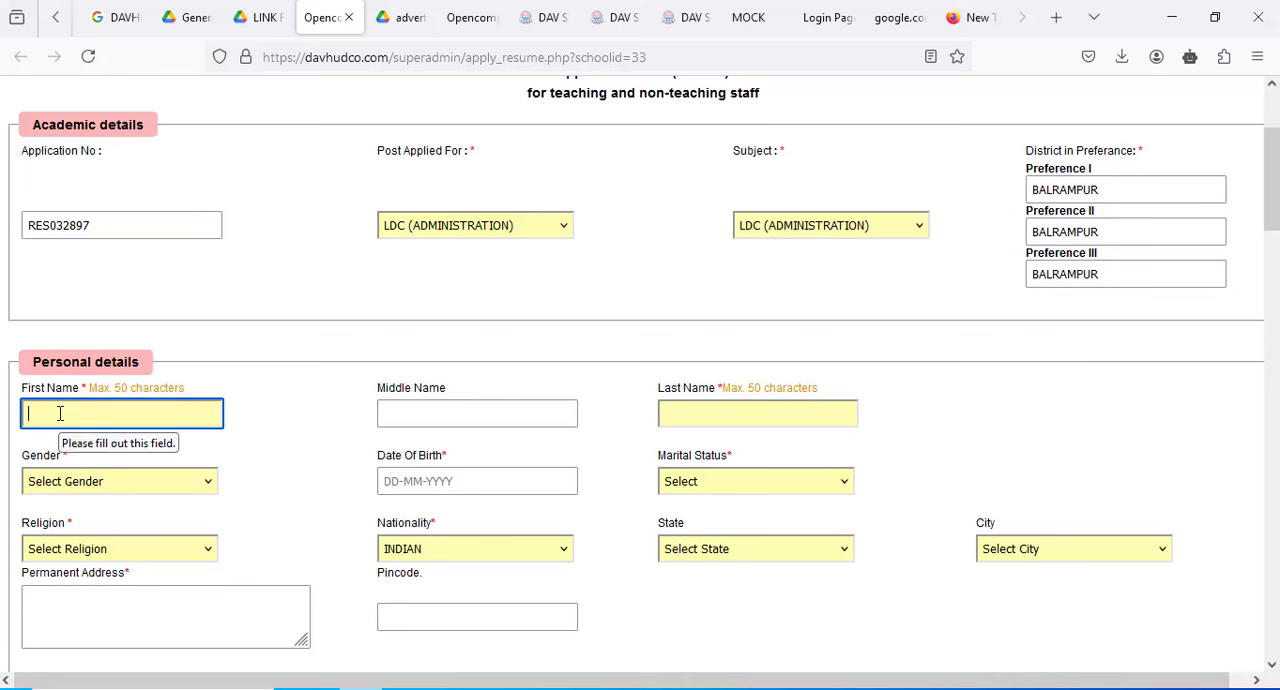
pyautogui.press('Tab')
pyautogui.press('Tab')
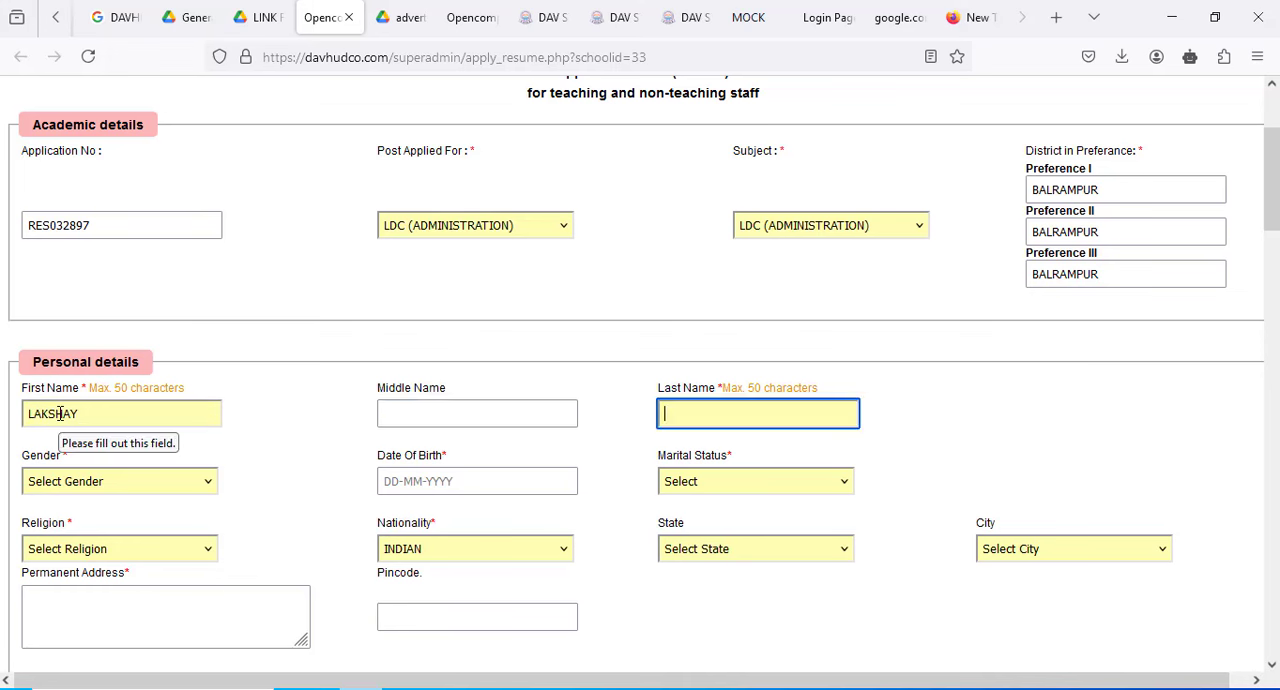
pyautogui.press('Tab')
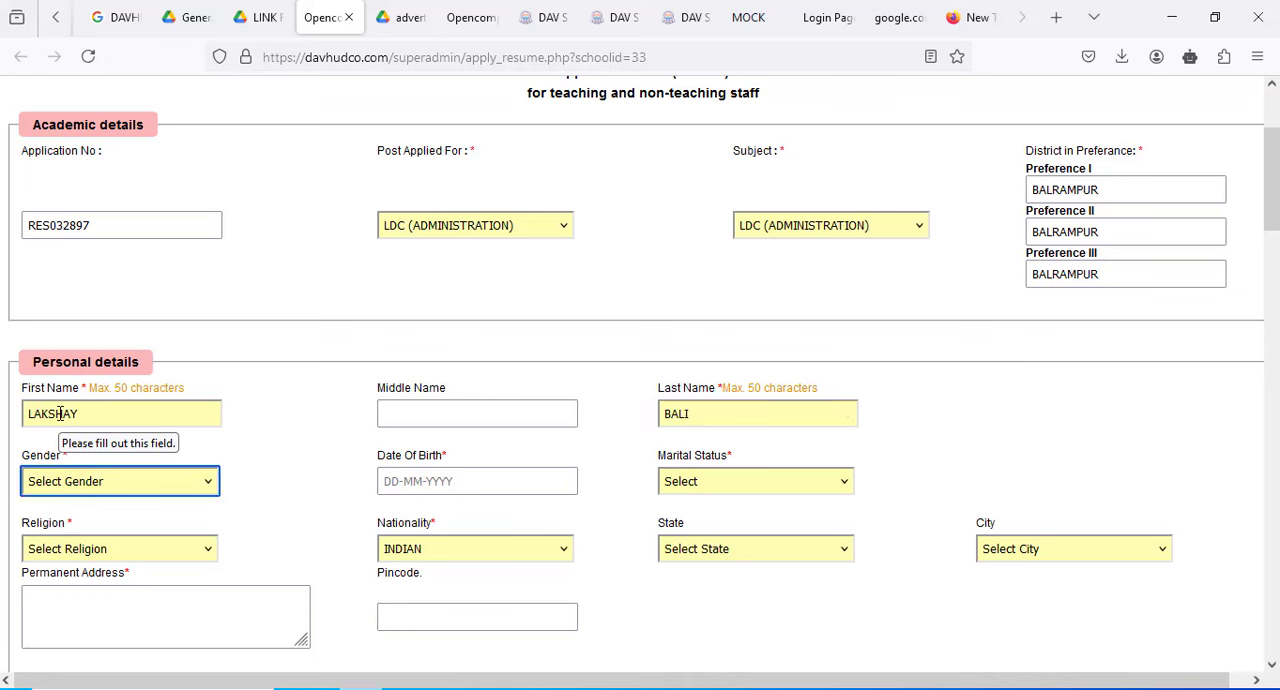
pyautogui.click(95, 490)
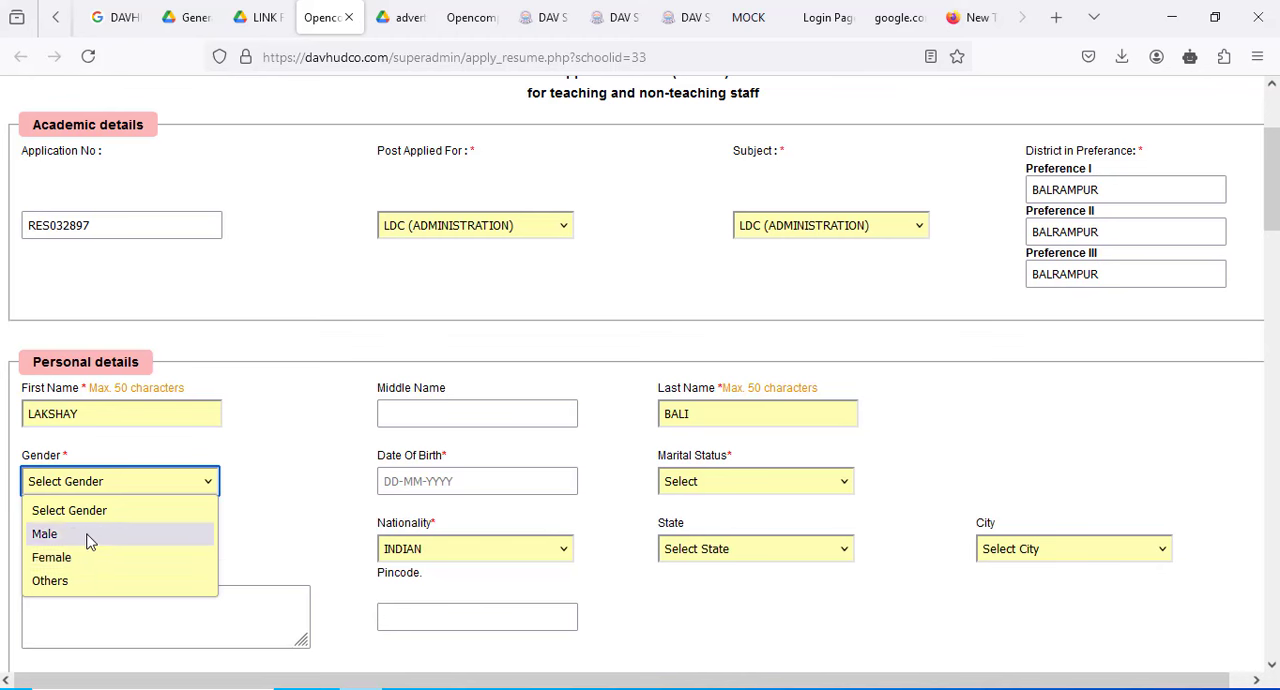
pyautogui.click(88, 534)
# - Fill in the applicant's date of birth and set the marital status to Single
pyautogui.click(410, 480)
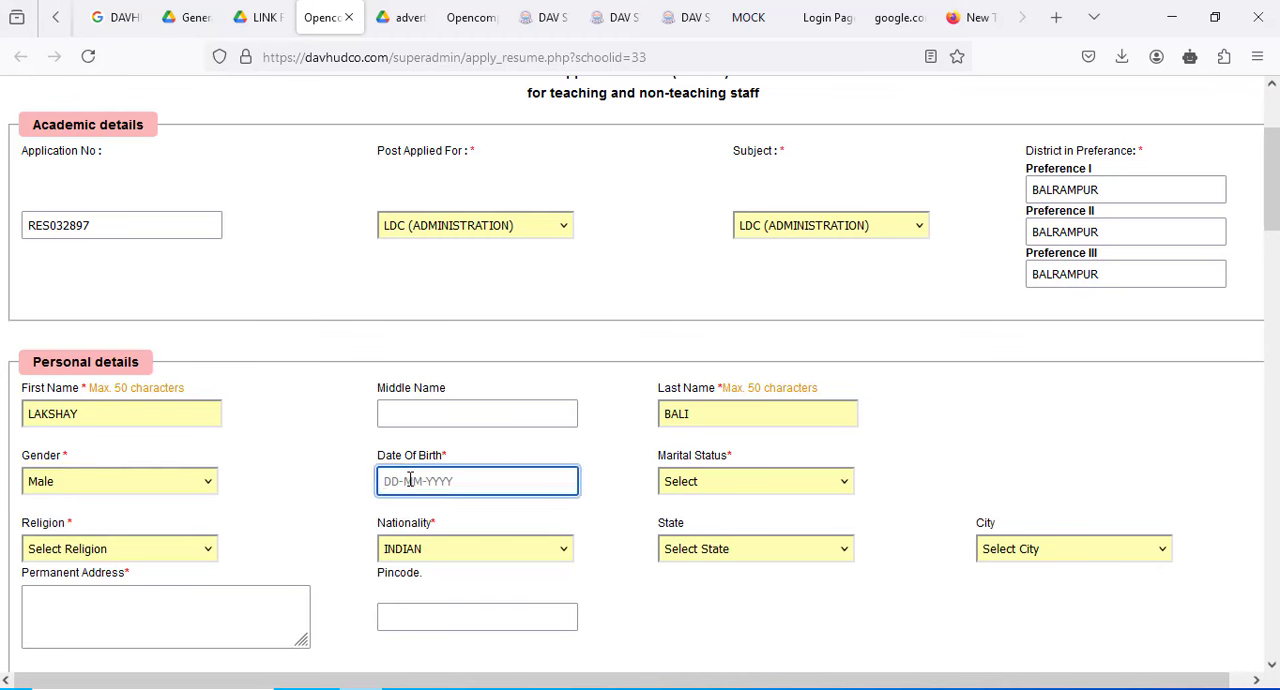
pyautogui.press('Tab')
pyautogui.press('s')
# - Set the applicant's religion to HINDU in the personal details
pyautogui.click(118, 550)
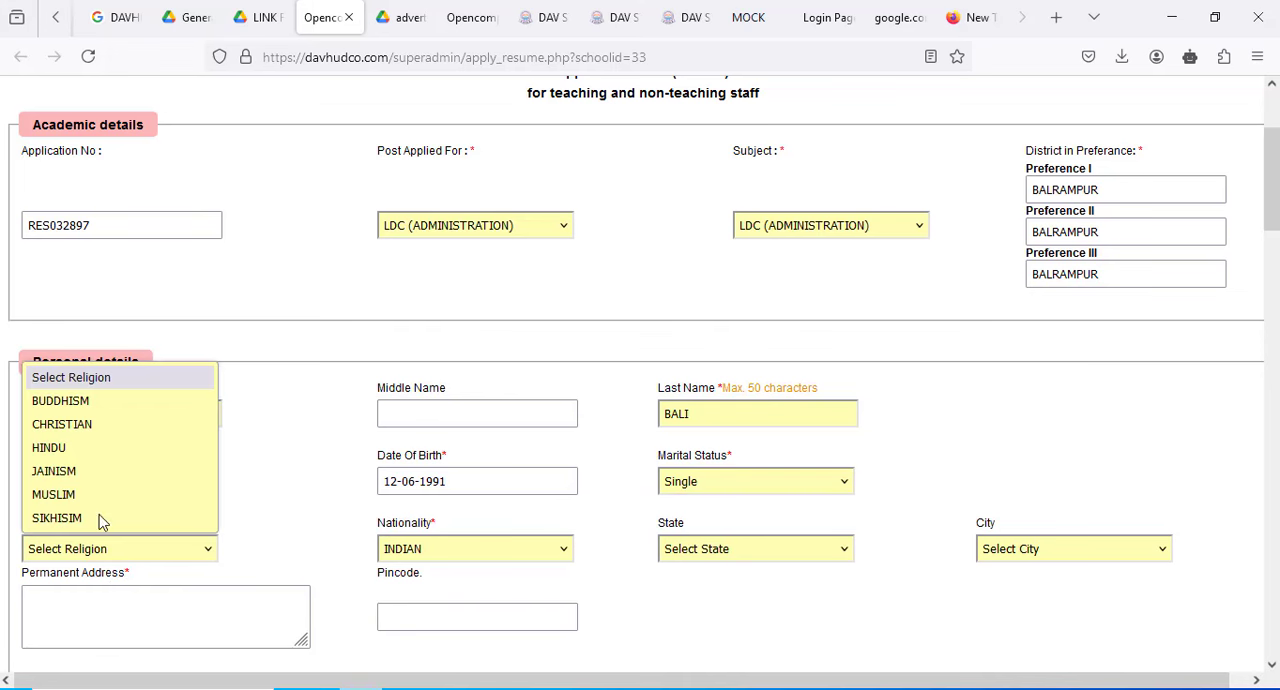
pyautogui.click(72, 450)
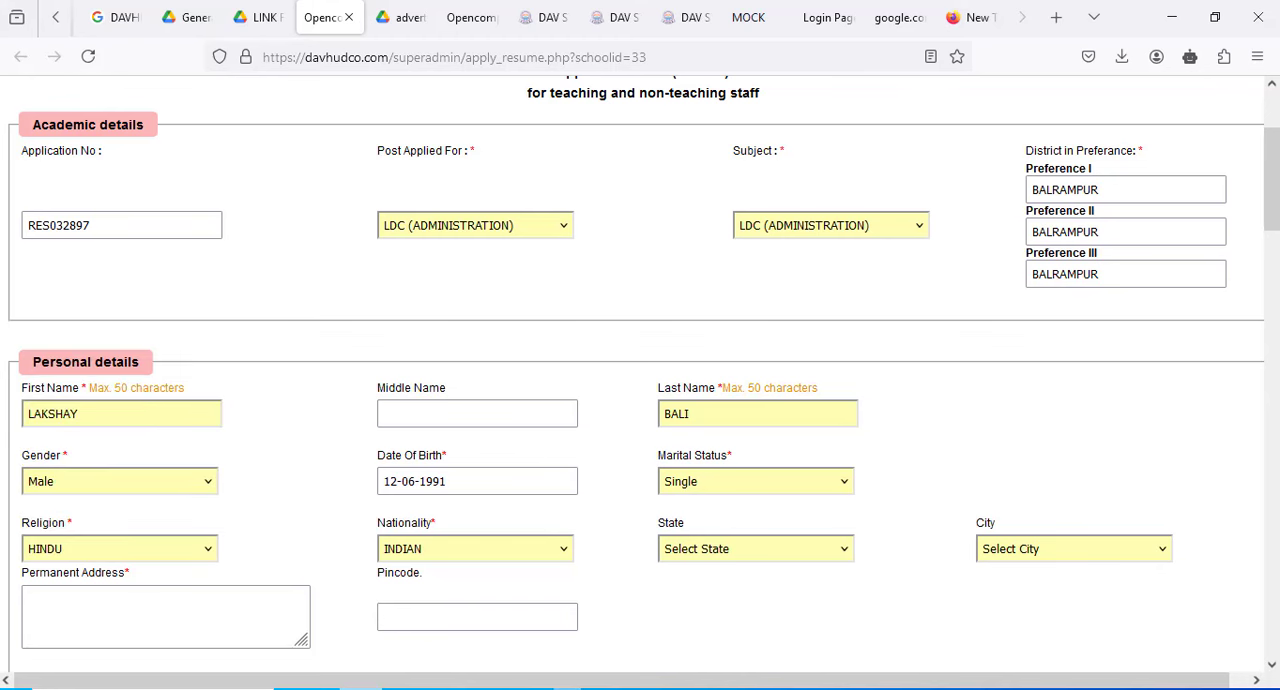
pyautogui.click(504, 689)
pyautogui.click(1193, 628)
# - Set the applicant's state to Chhattisgarh (C.G) in the personal details
pyautogui.click(772, 556)
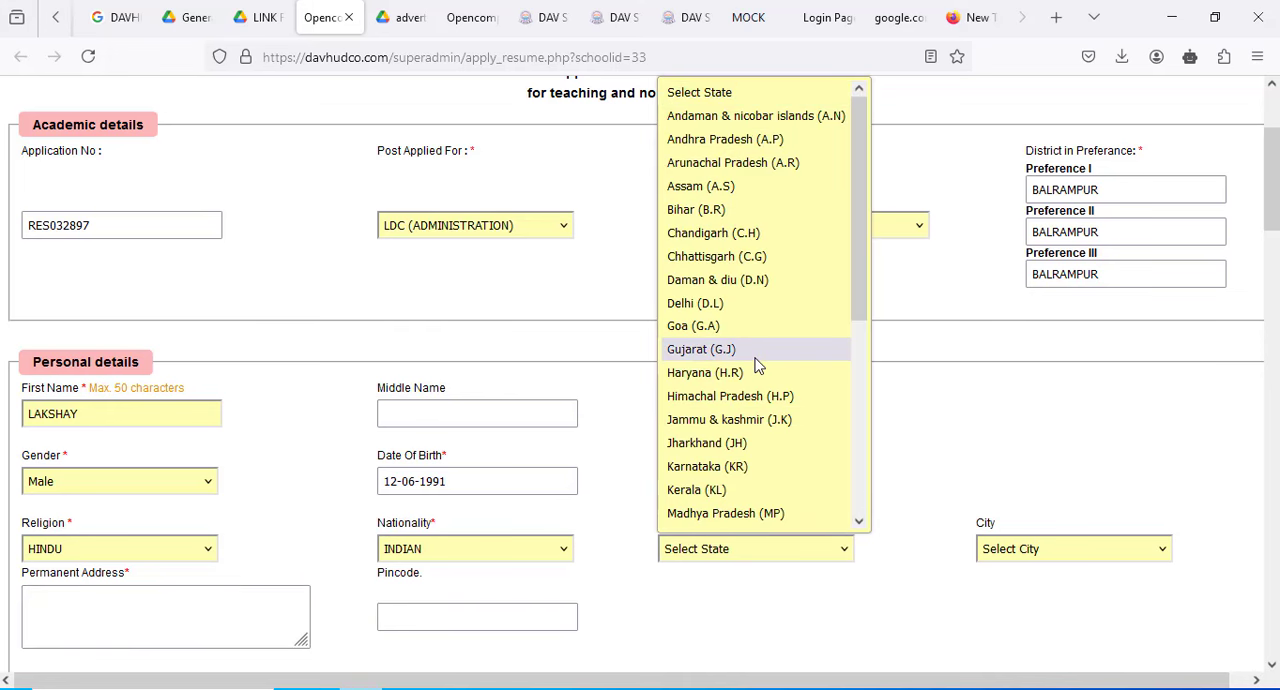
pyautogui.press('b')
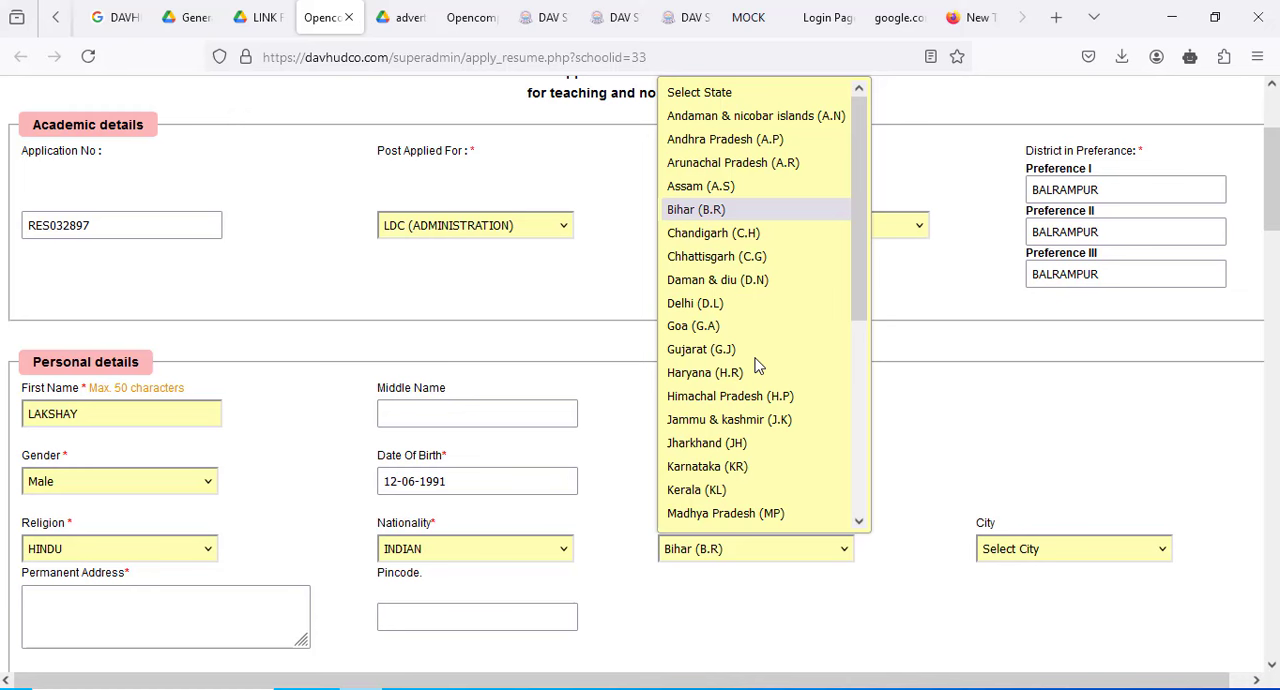
pyautogui.click(757, 257)
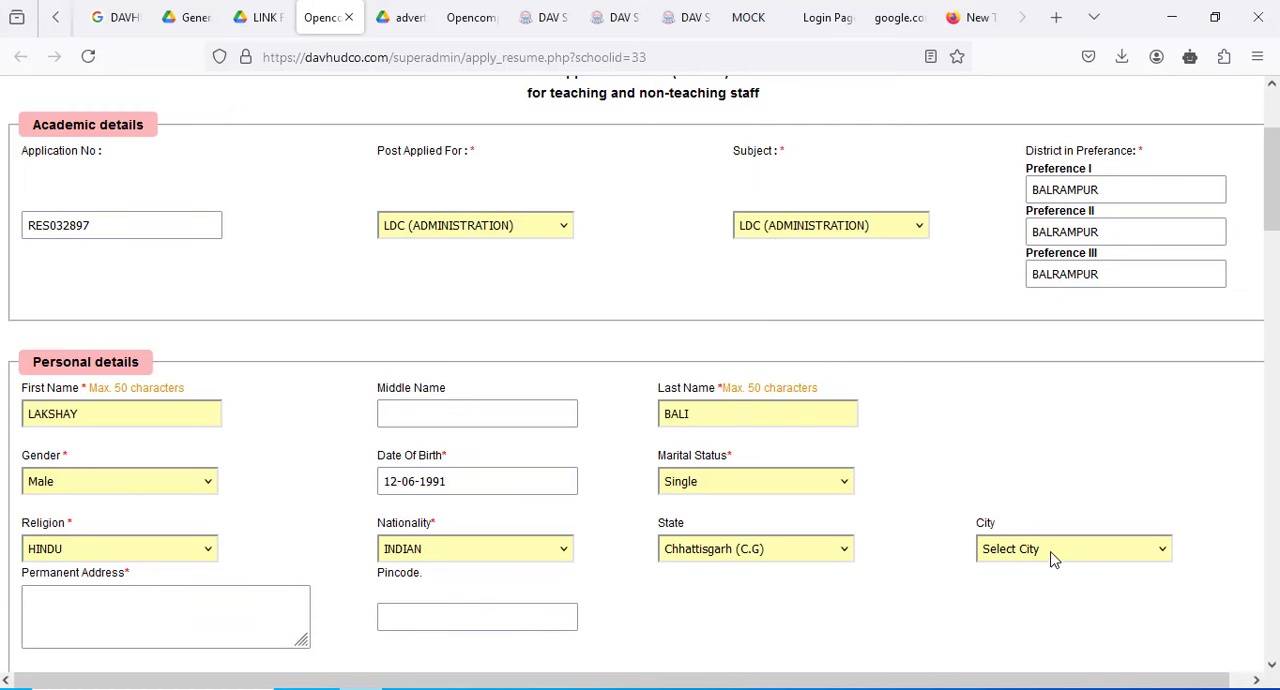
# - Change the applicant's state to Chandigarh (C.H) and choose SECTOR 14 PO CHANDIGARH as the city
pyautogui.click(762, 564)
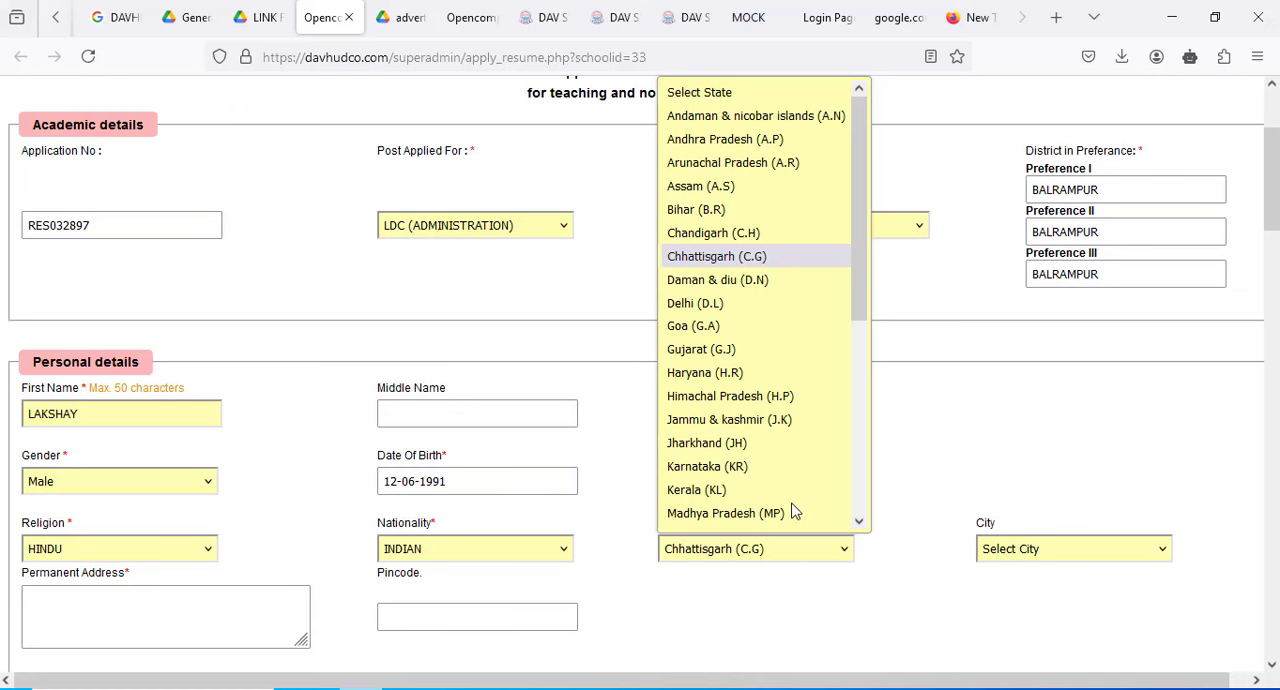
pyautogui.click(838, 234)
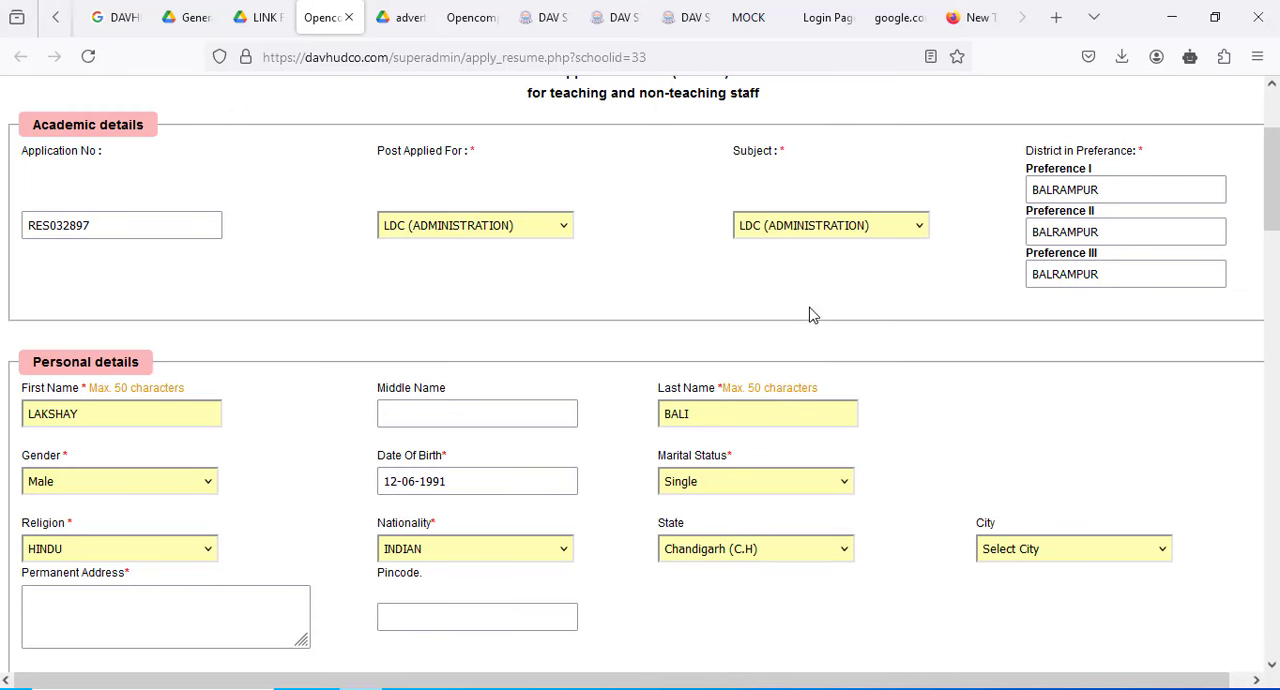
pyautogui.click(1063, 556)
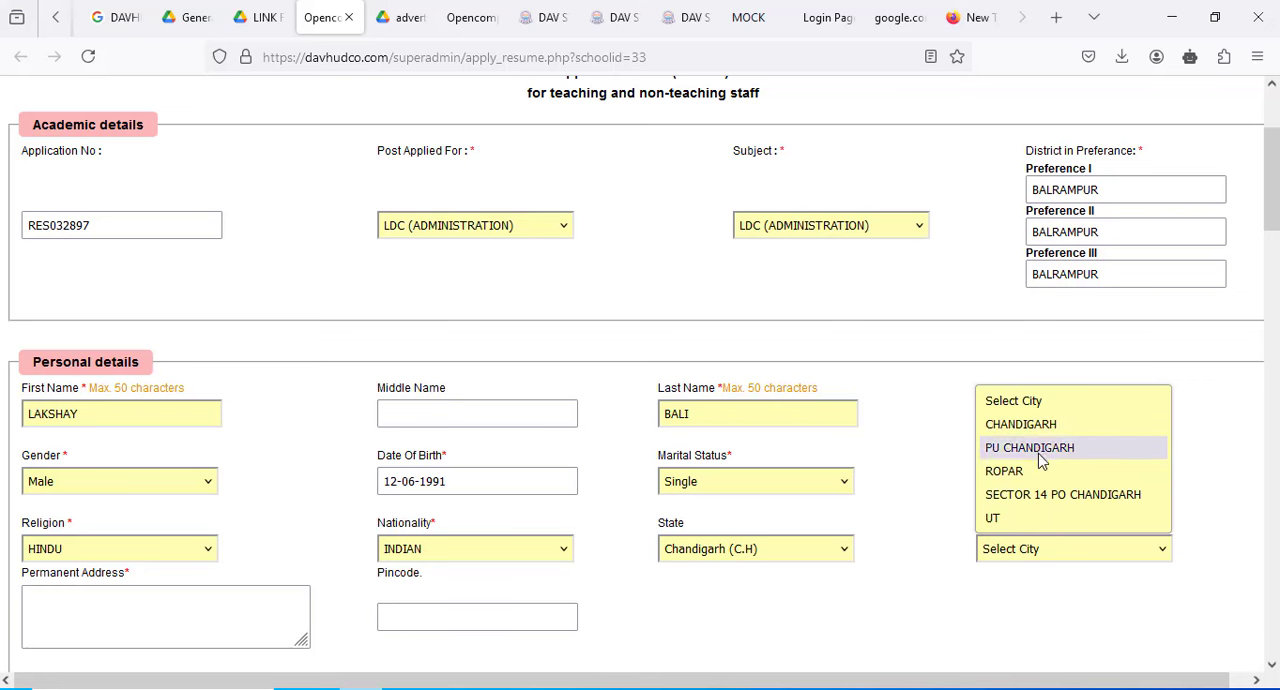
pyautogui.click(1000, 494)
# - Fill in the applicant's permanent address and postal pincode in the personal details
pyautogui.scroll(-3, 422, 552)
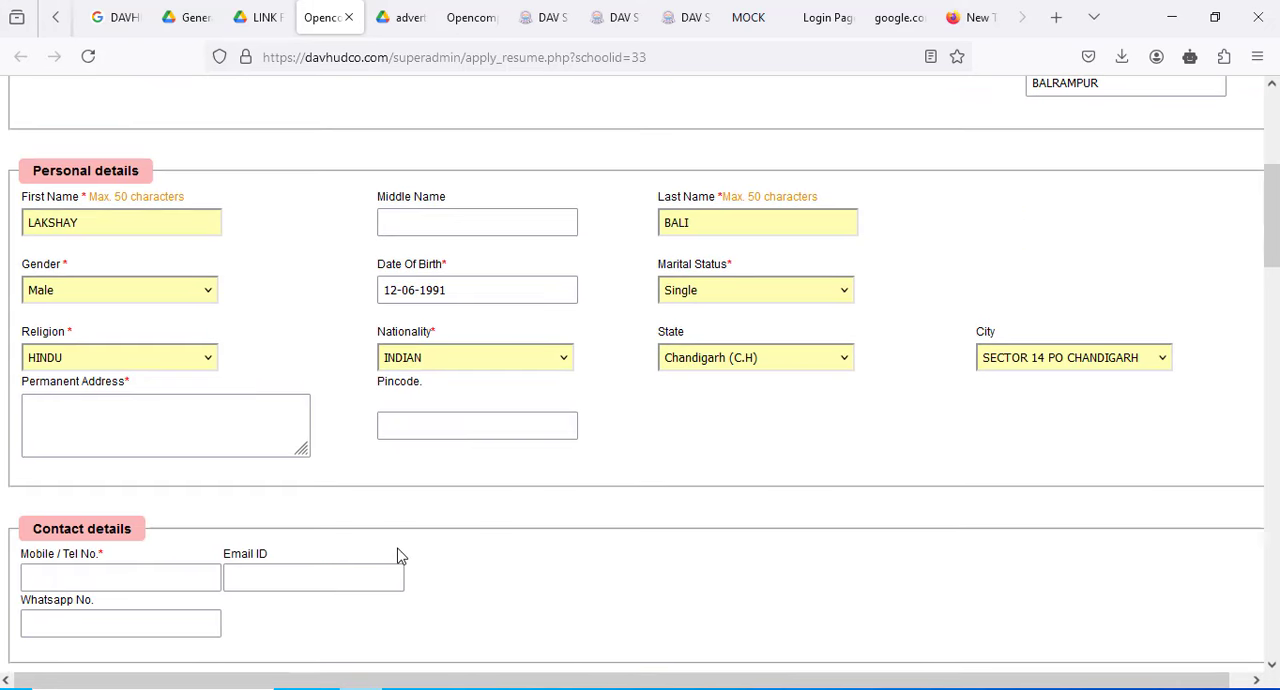
pyautogui.click(135, 426)
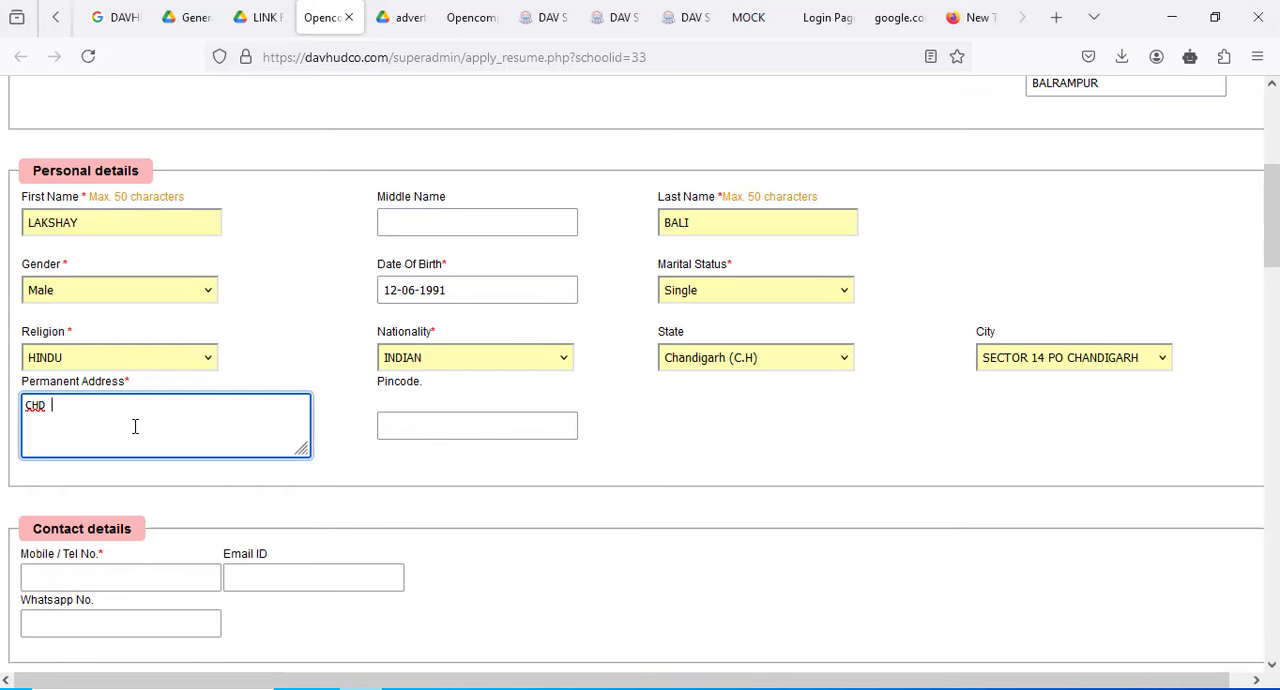
pyautogui.press('Tab')
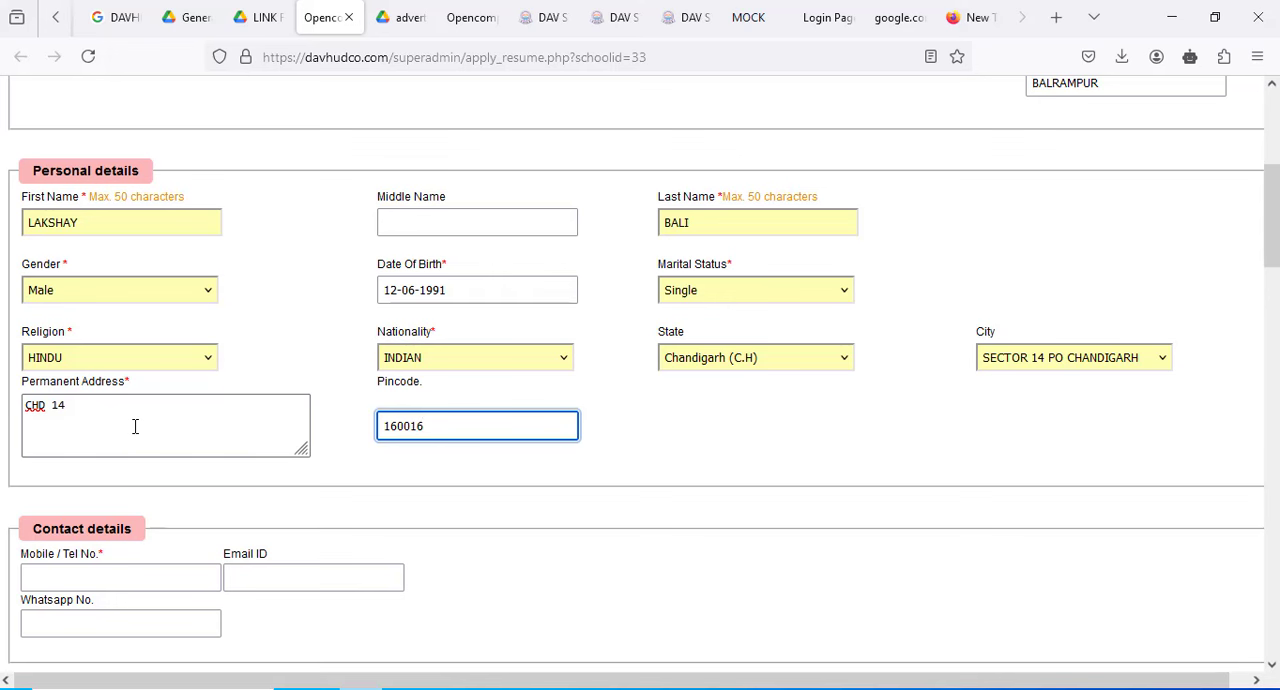
pyautogui.press('Tab')
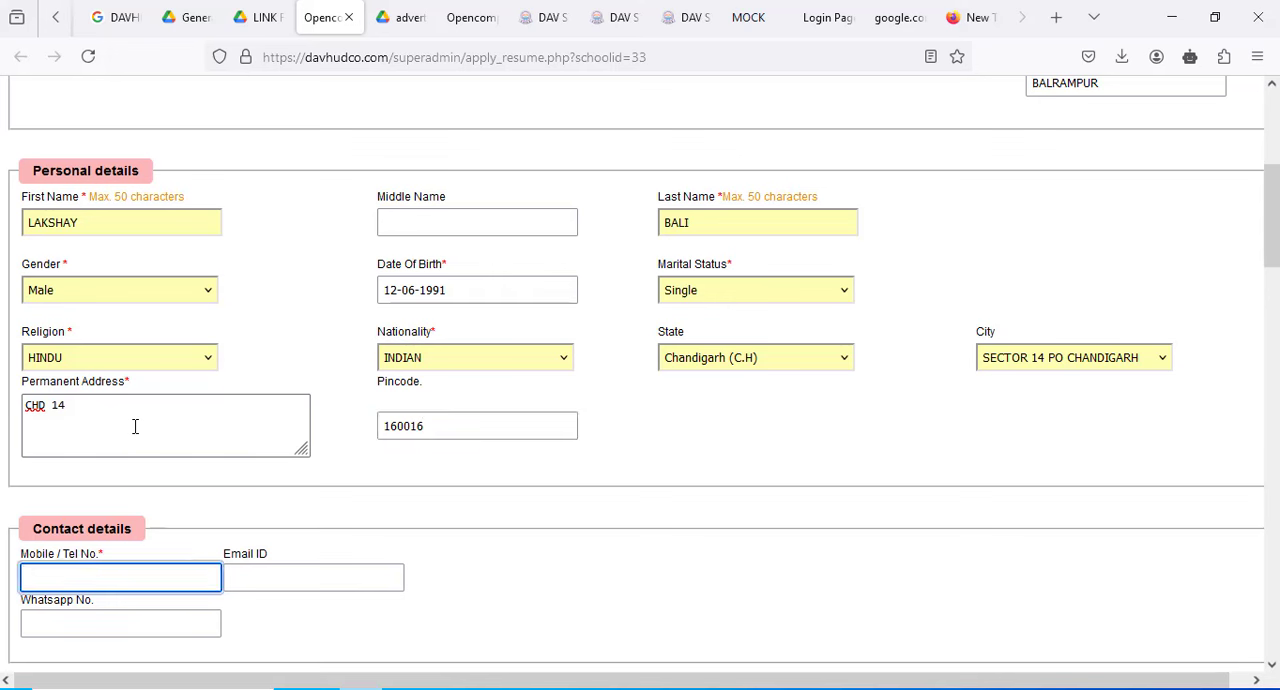
# - Enter the applicant's mobile number in the contact details
pyautogui.press('Tab')
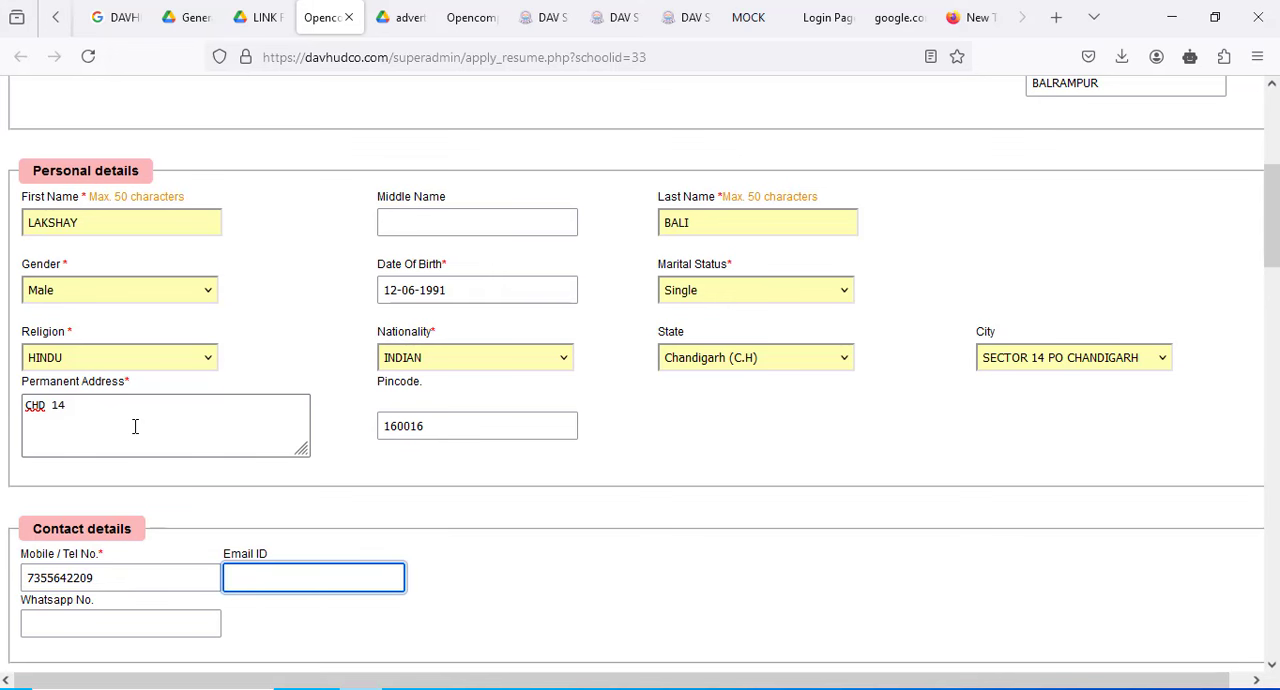
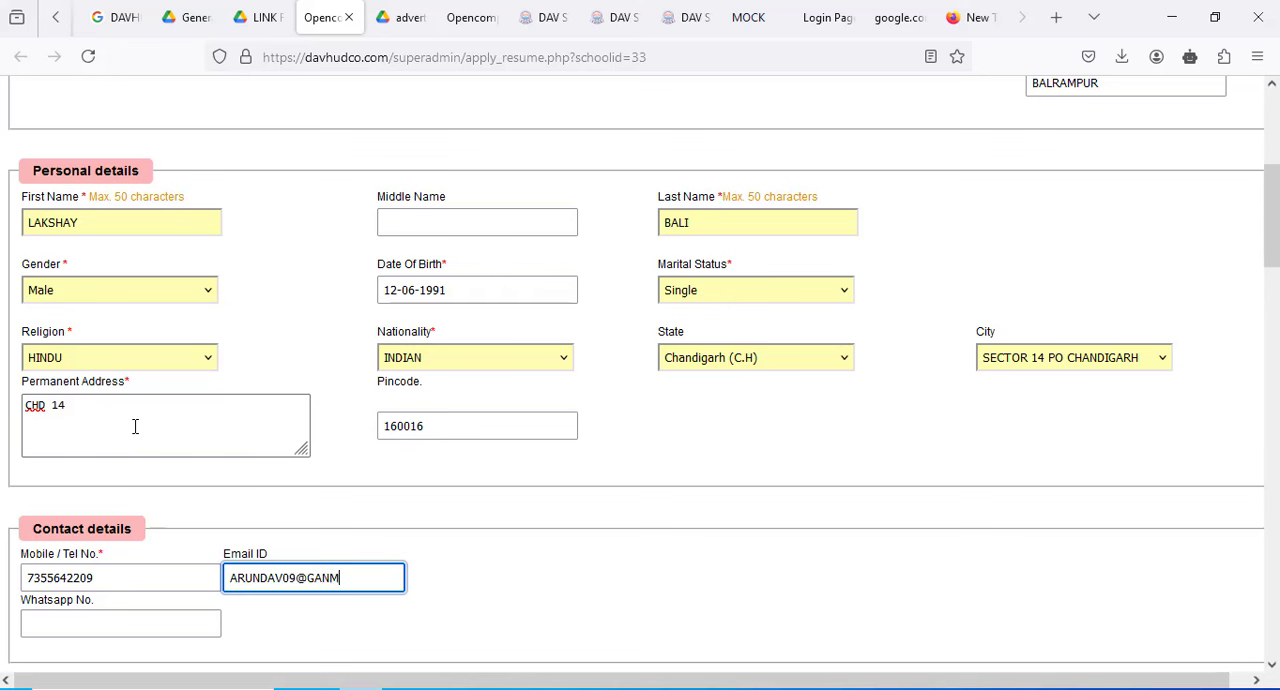
# - Enter the applicant's e-mail address in the contact details
pyautogui.press('BackSpace')
pyautogui.press('BackSpace')
pyautogui.press('BackSpace')
pyautogui.press('BackSpace')
pyautogui.press('BackSpace')
pyautogui.press('BackSpace')
pyautogui.press('BackSpace')
pyautogui.press('BackSpace')
pyautogui.press('BackSpace')
pyautogui.press('BackSpace')
pyautogui.press('BackSpace')
pyautogui.press('BackSpace')
pyautogui.press('BackSpace')
pyautogui.press('BackSpace')
pyautogui.press('BackSpace')
pyautogui.press('BackSpace')
pyautogui.press('BackSpace')
pyautogui.press('BackSpace')
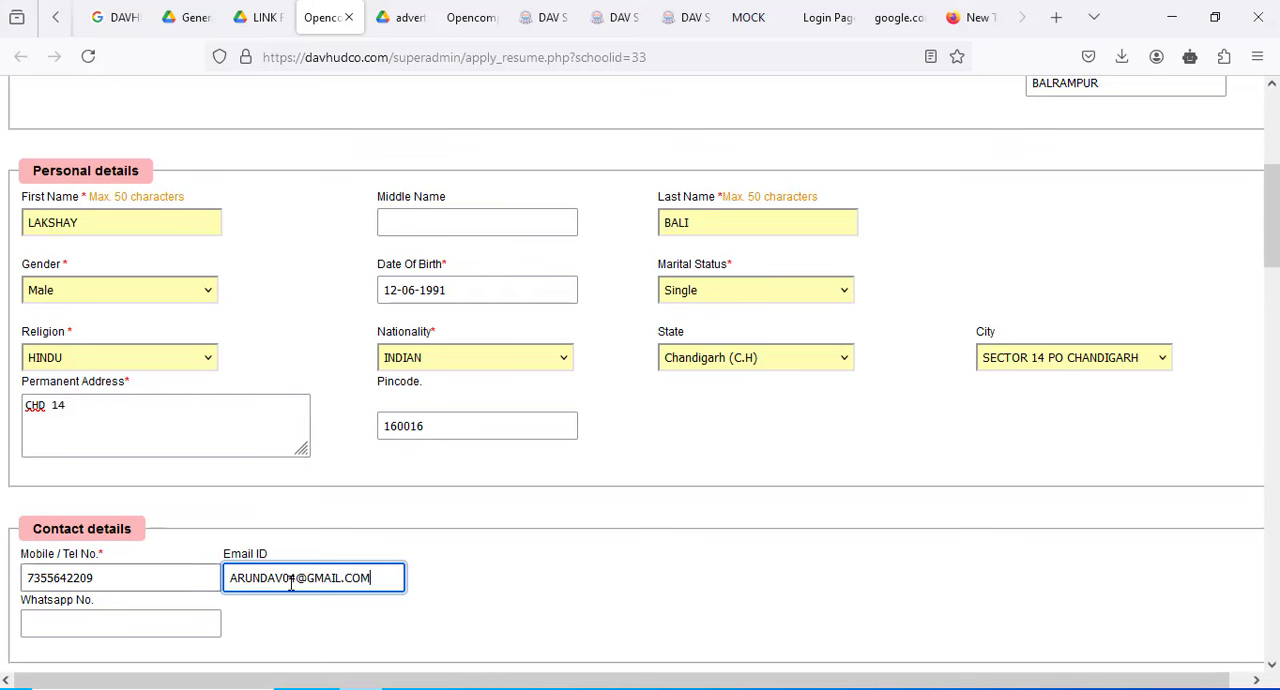
# - Rewrite the part of the contact e-mail address before the @ sign, keeping the same mail domain
pyautogui.press('BackSpace')
pyautogui.press('BackSpace')
pyautogui.press('BackSpace')
pyautogui.press('BackSpace')
pyautogui.press('BackSpace')
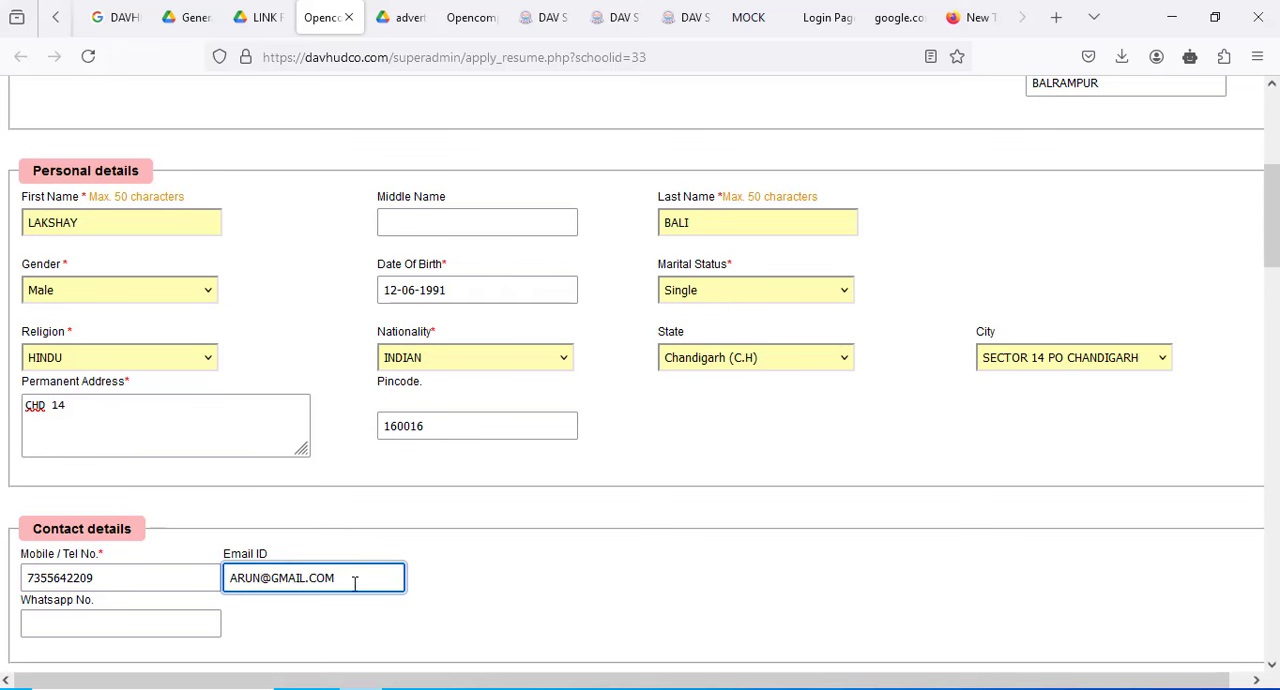
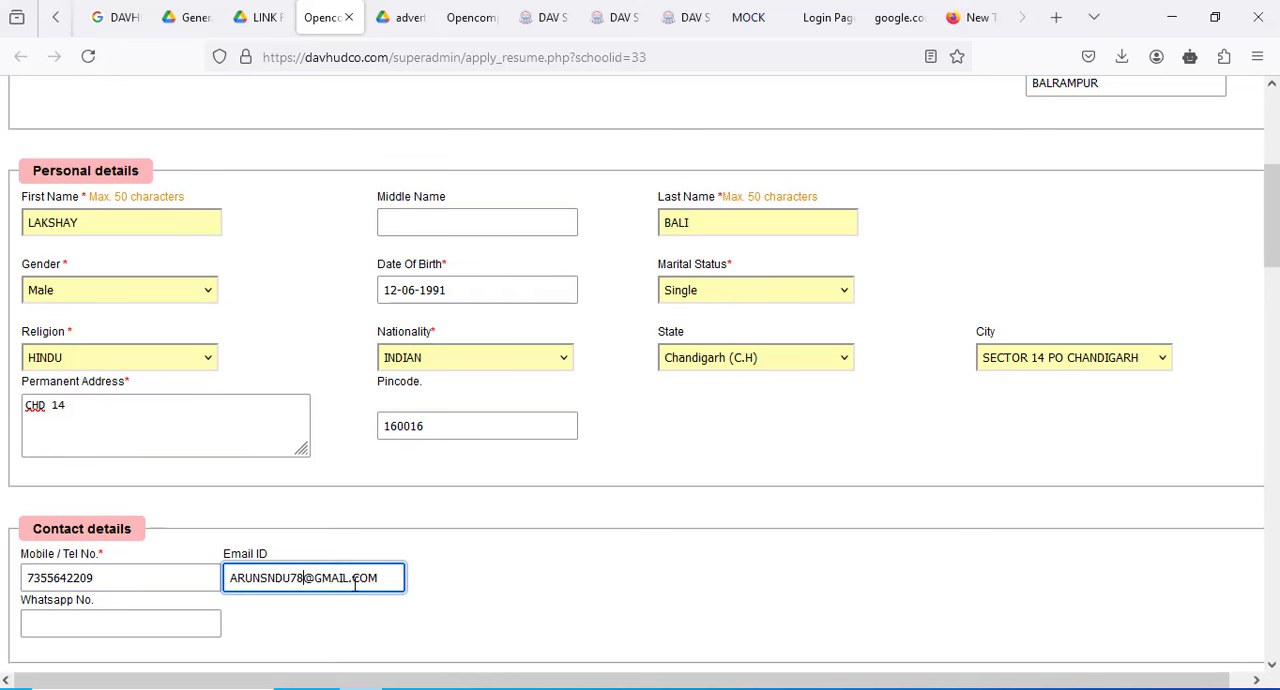
pyautogui.press('Tab')
# - Enter the applicant's mobile number as the WhatsApp number too
pyautogui.write('733')
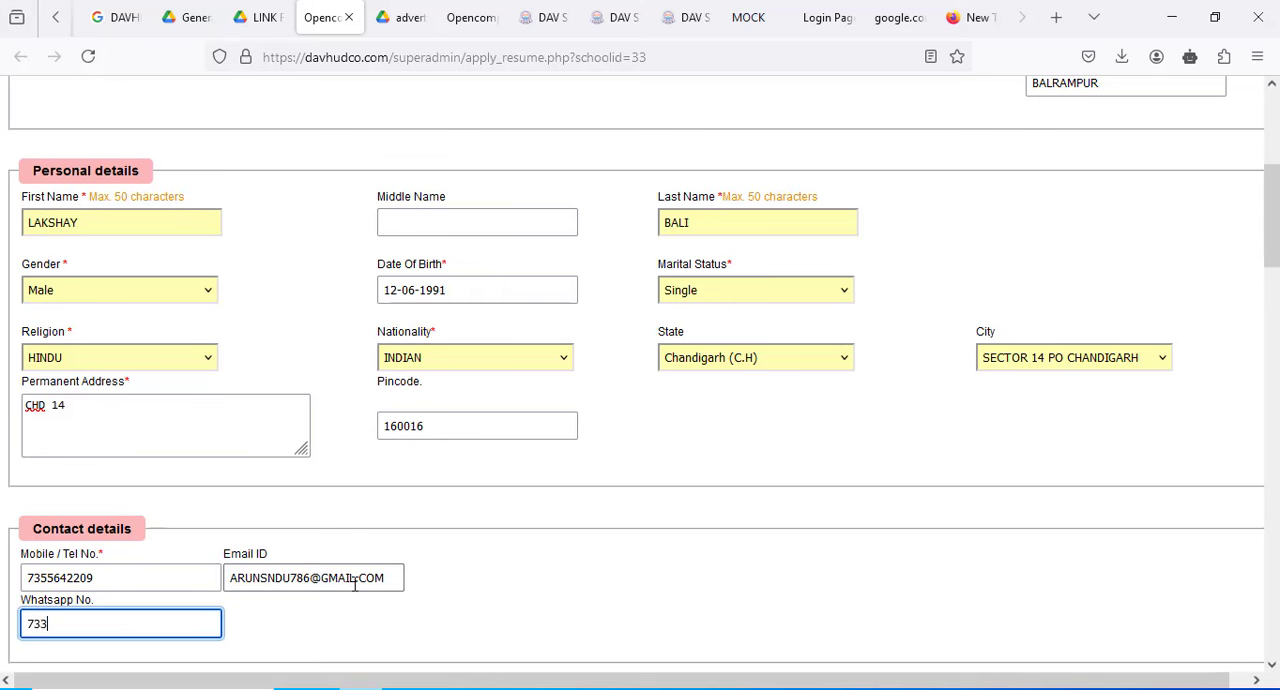
pyautogui.press('BackSpace')
pyautogui.write('56')
pyautogui.press('BackSpace')
# - Enter the father's first and last name in the parent details, leaving the middle name empty
pyautogui.scroll(-5, 386, 540)
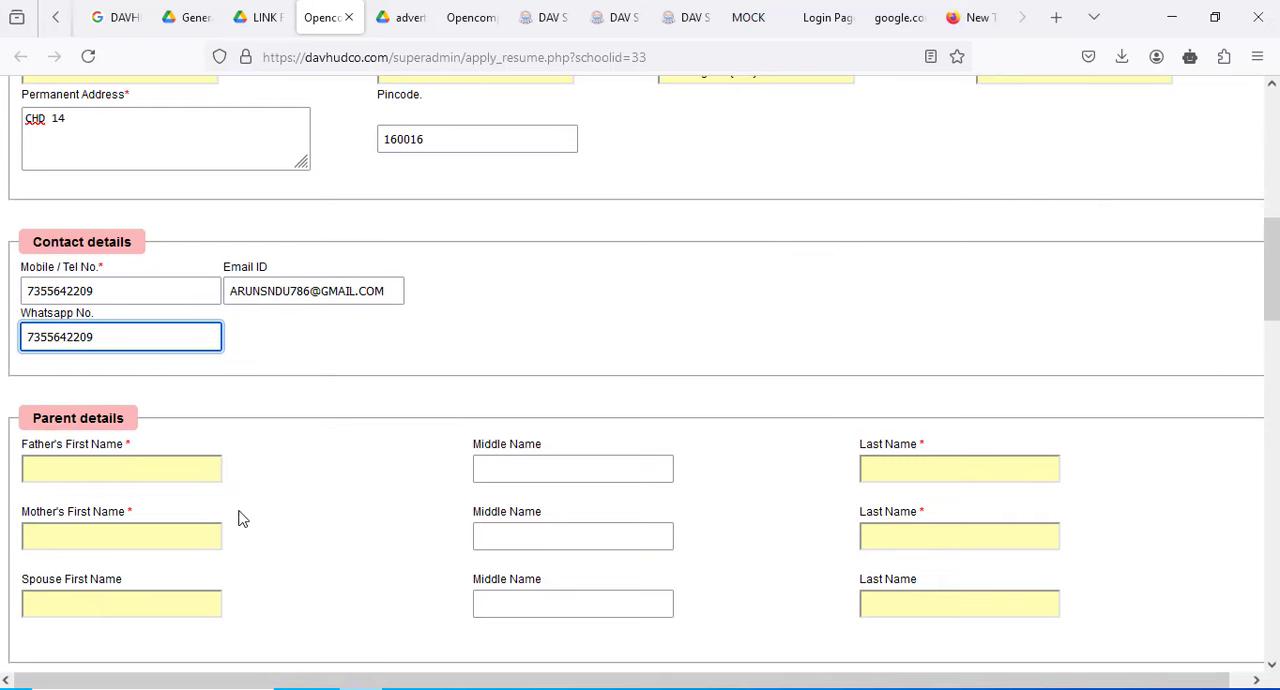
pyautogui.click(111, 474)
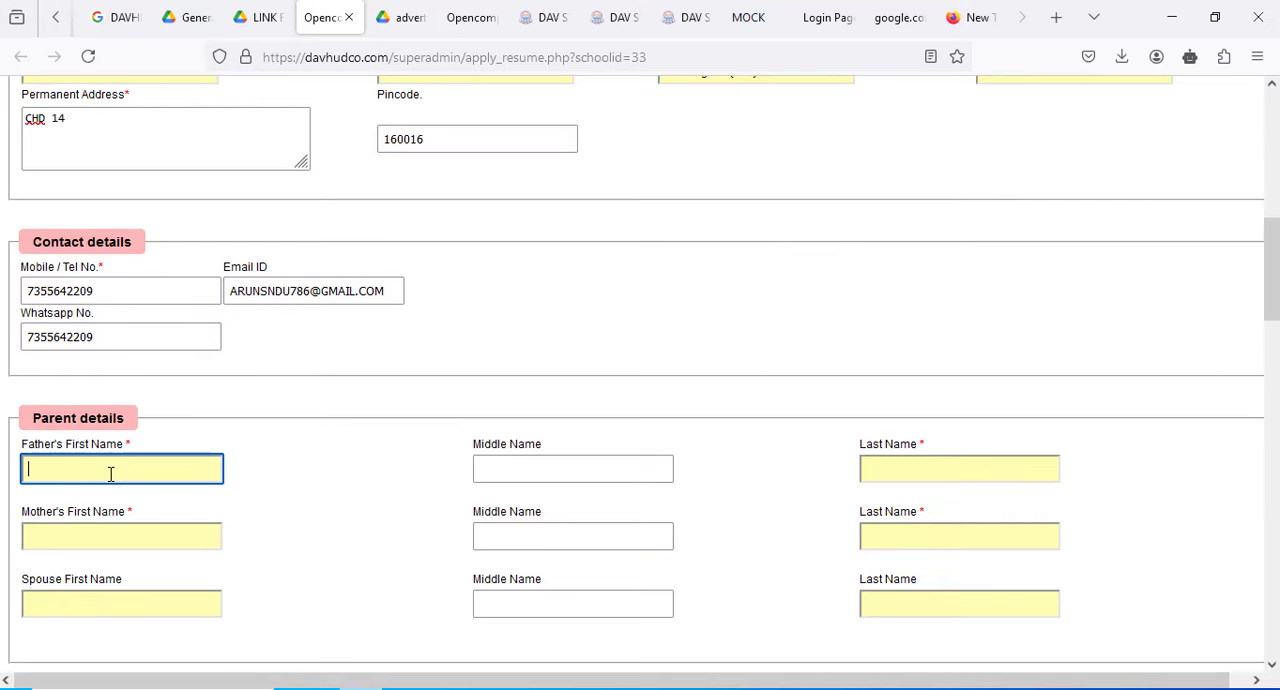
pyautogui.press('Tab')
pyautogui.press('Tab')
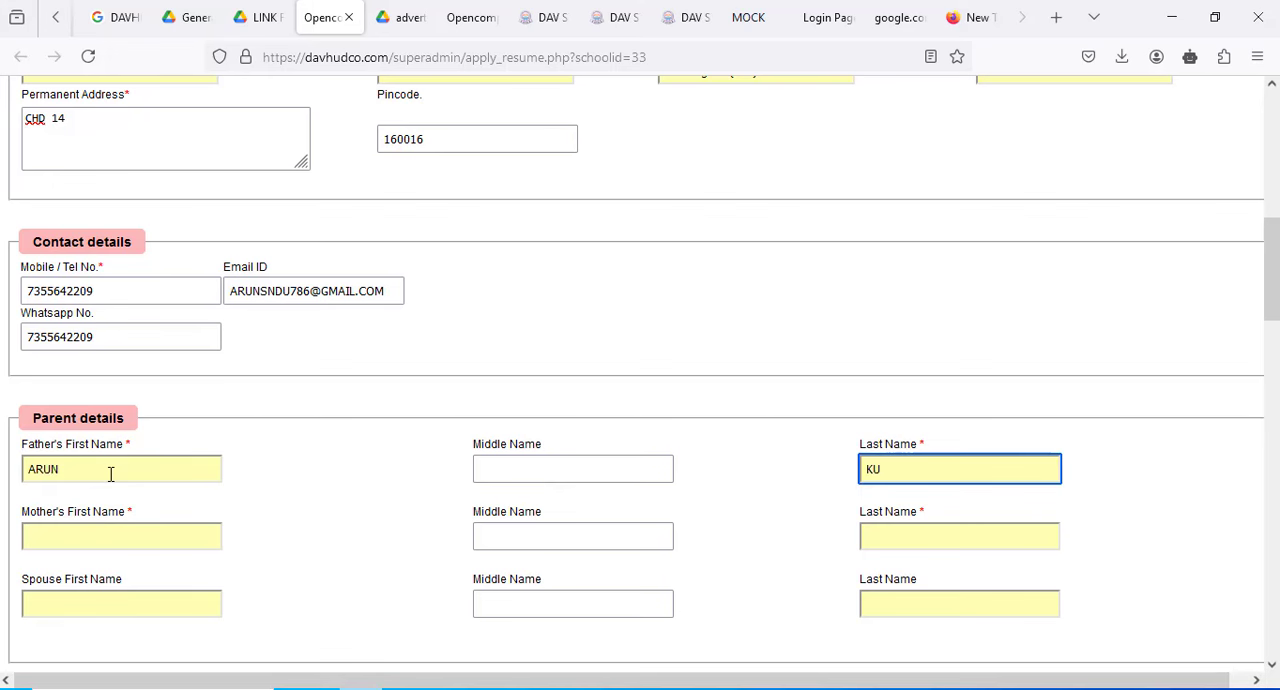
# - Enter the mother's first and last name in the parent details, leaving the middle name empty
pyautogui.press('Tab')
pyautogui.press('Tab')
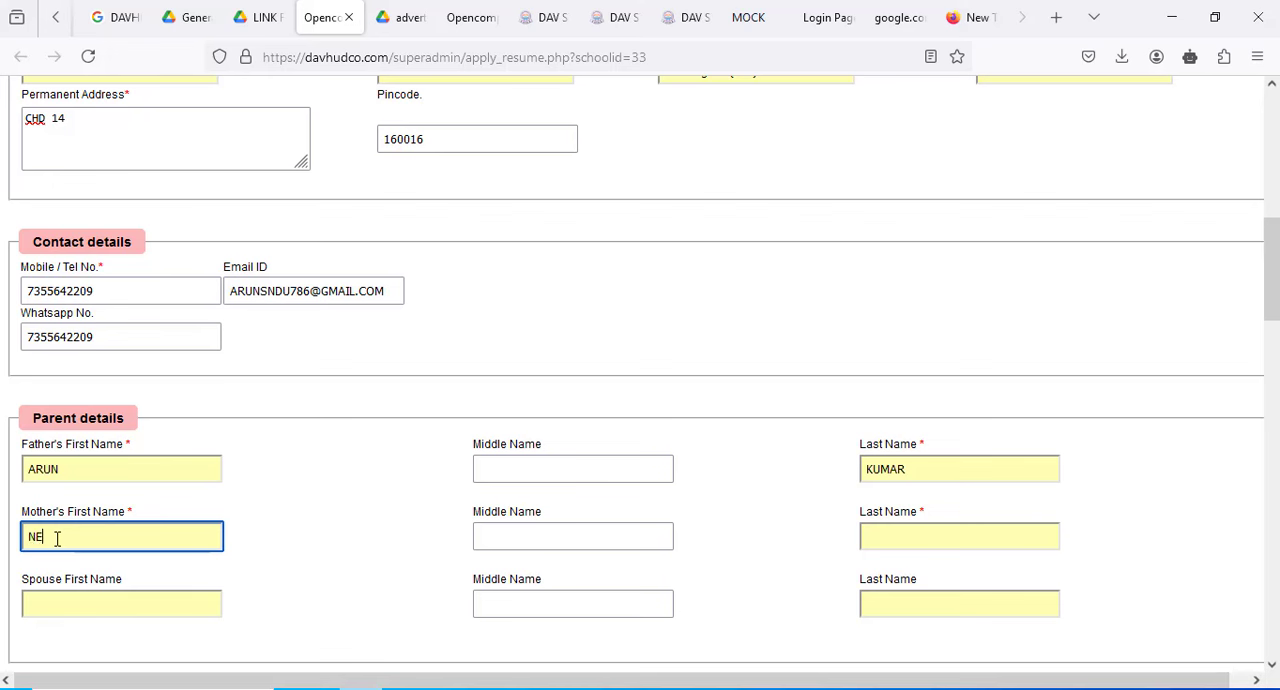
pyautogui.write('M')
pyautogui.press('Tab')
pyautogui.press('Tab')
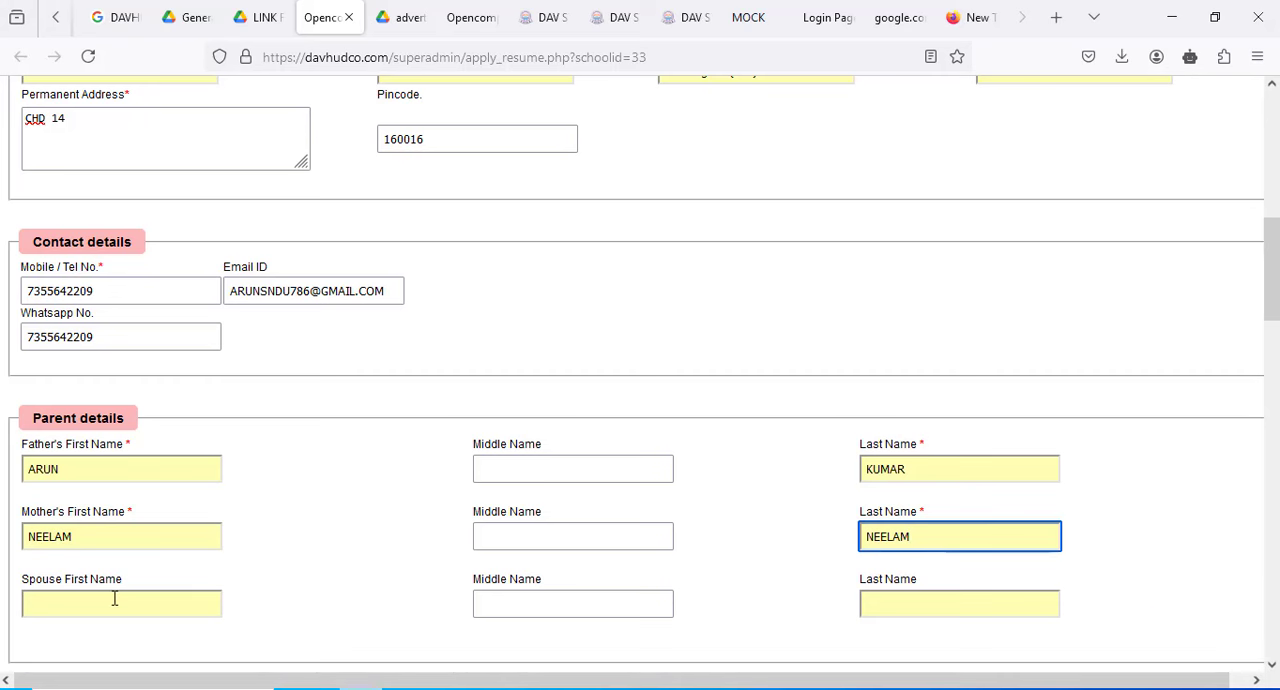
# - Mark the 10th, 12th and Graduation examinations as held in the Academic Qualification table
pyautogui.scroll(-2, 114, 598)
pyautogui.scroll(-3, 115, 603)
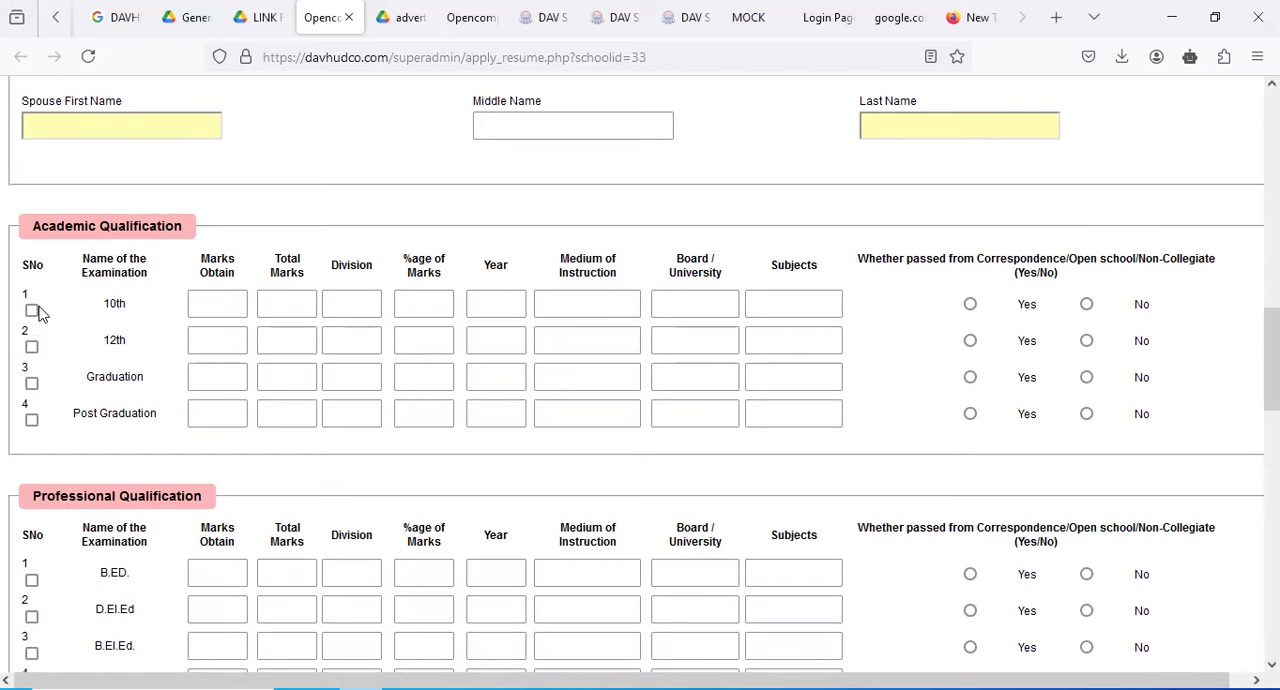
pyautogui.click(31, 310)
pyautogui.click(32, 347)
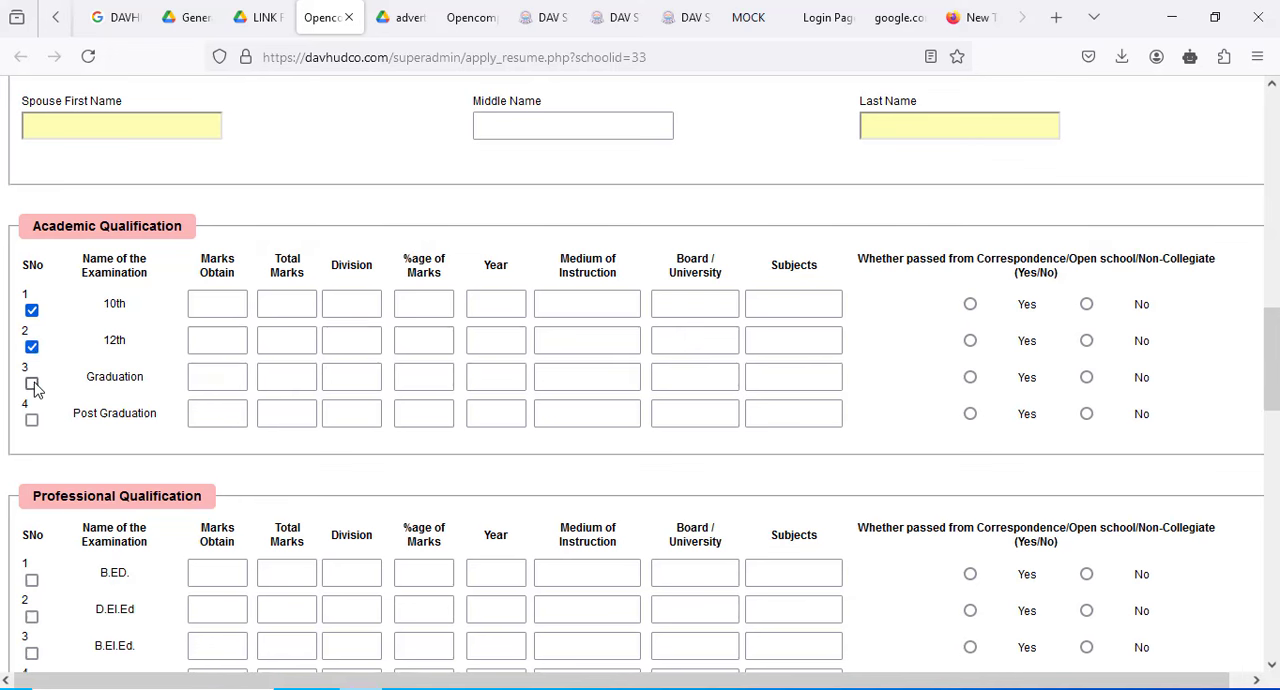
pyautogui.click(32, 383)
# - Fill in the 10th row with marks obtained 450, total marks 500, division 1 and percentage 90
pyautogui.scroll(5, 742, 432)
pyautogui.scroll(5, 742, 432)
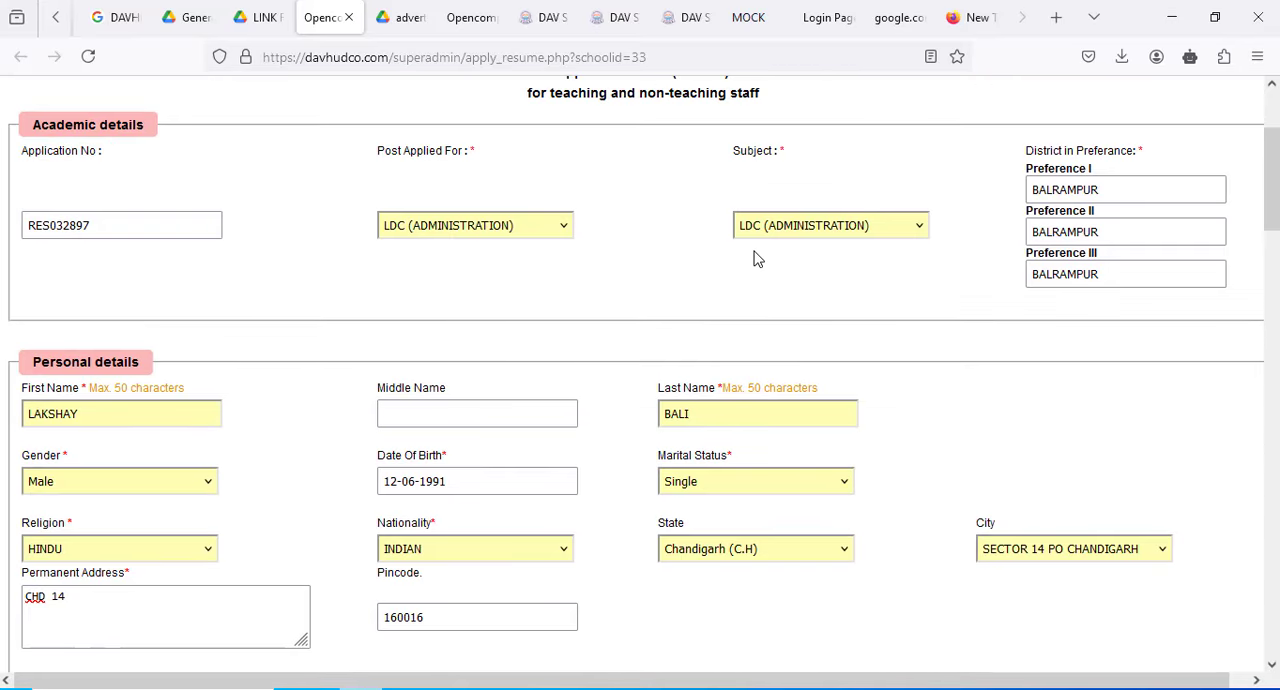
pyautogui.scroll(-5, 531, 549)
pyautogui.scroll(-4, 529, 547)
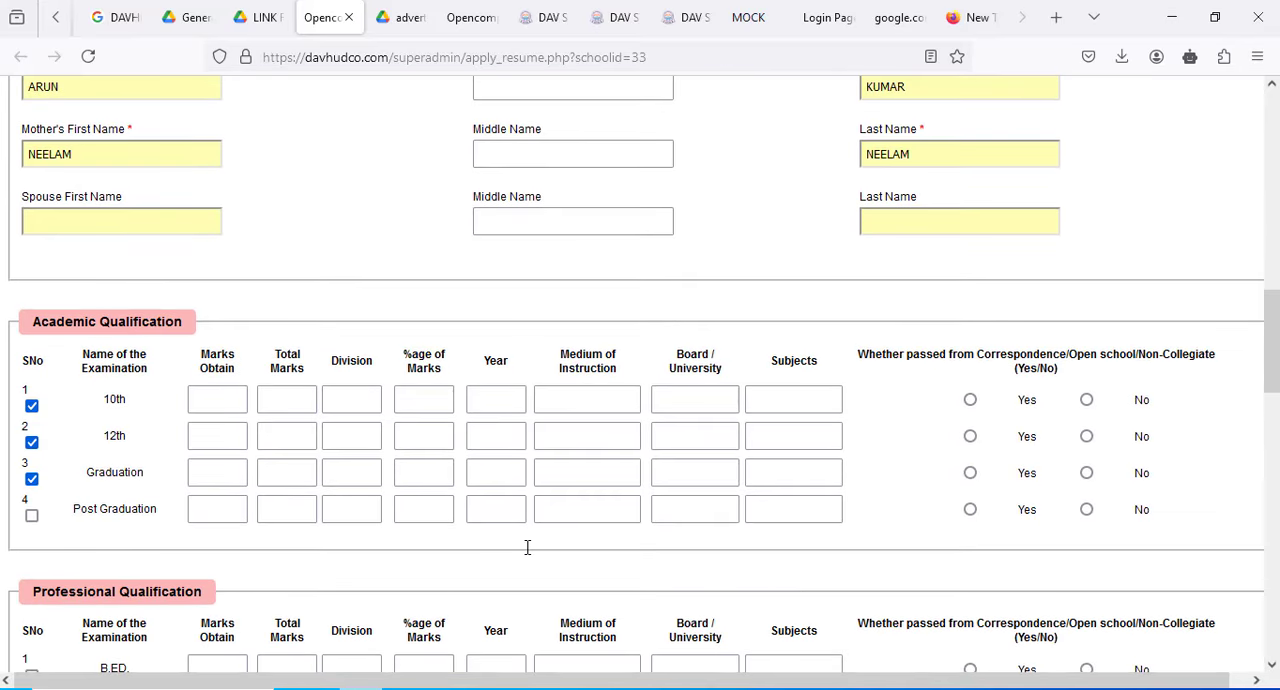
pyautogui.click(226, 410)
pyautogui.write('450')
pyautogui.press('Tab')
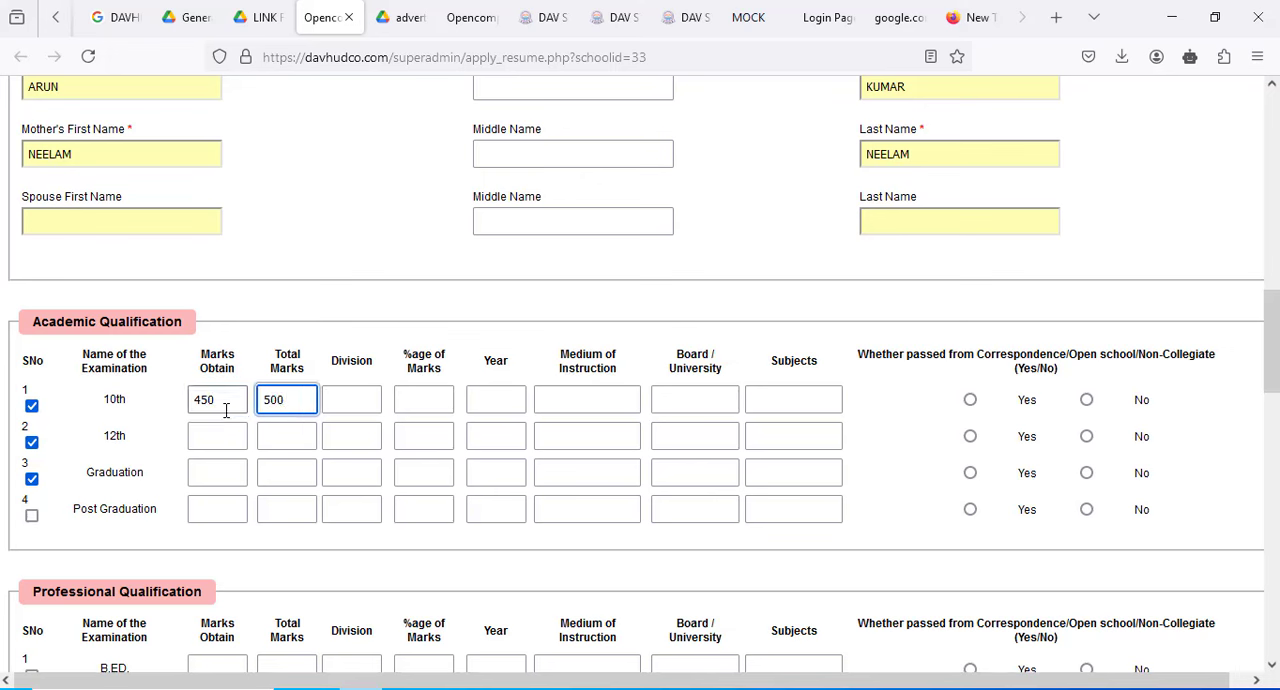
pyautogui.press('Tab')
pyautogui.press('Tab')
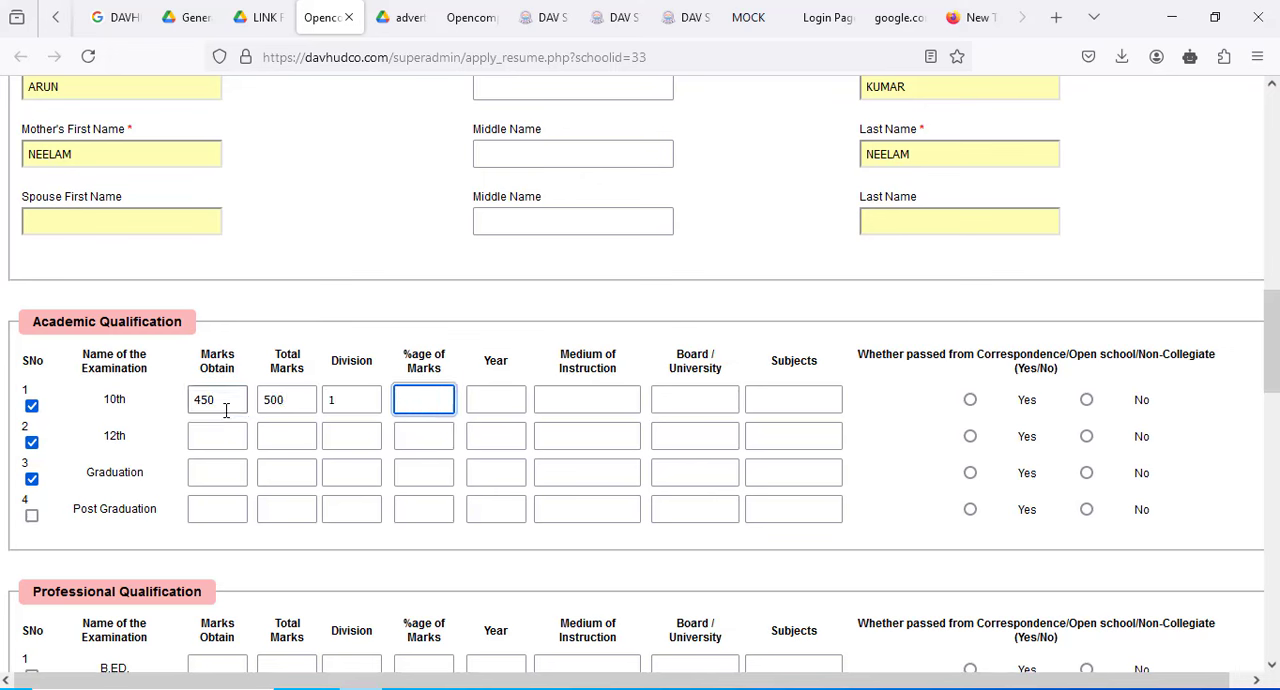
# - Set the 10th row's year to 2008, medium of instruction to ENGLISH and board to CBSE
pyautogui.press('Tab')
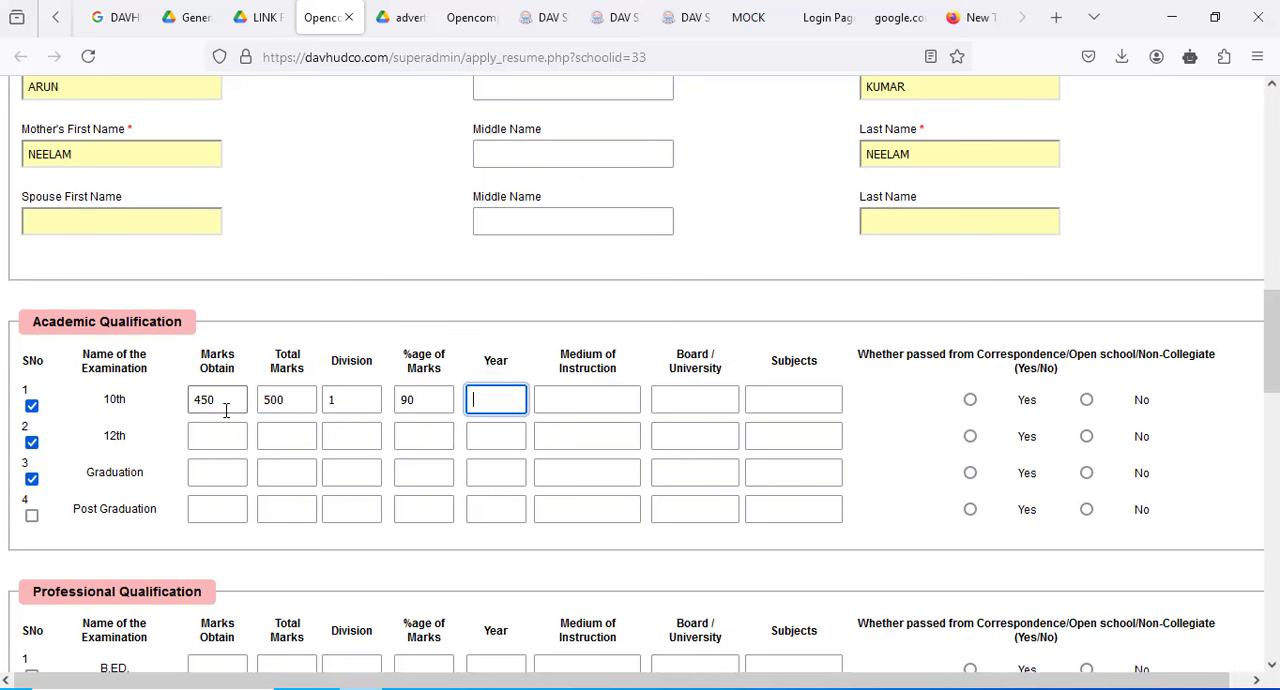
pyautogui.write('2008')
pyautogui.press('Tab')
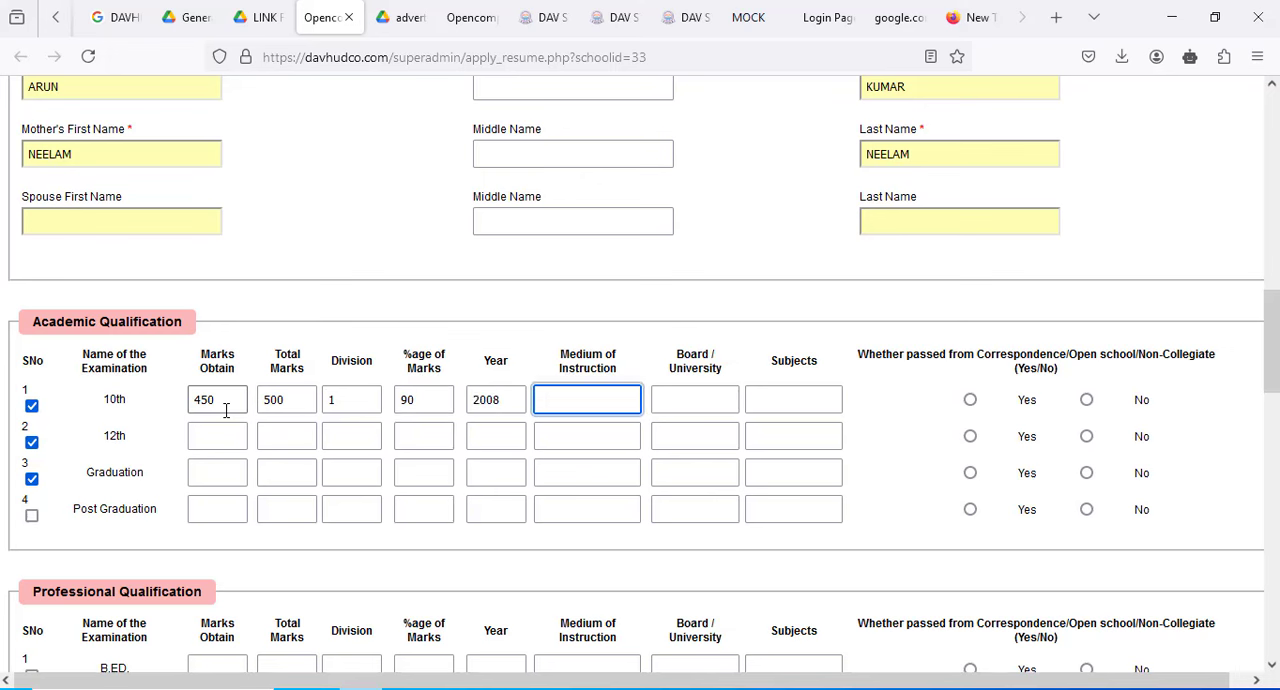
pyautogui.press('Tab')
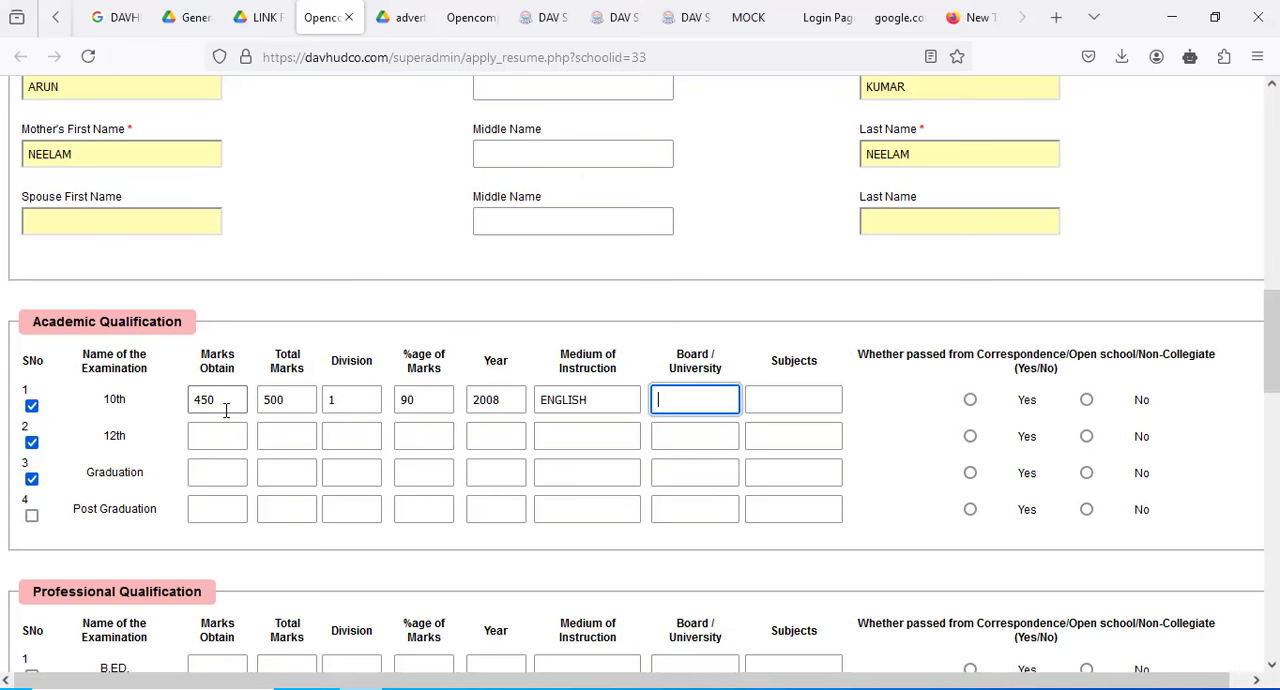
pyautogui.press('Tab')
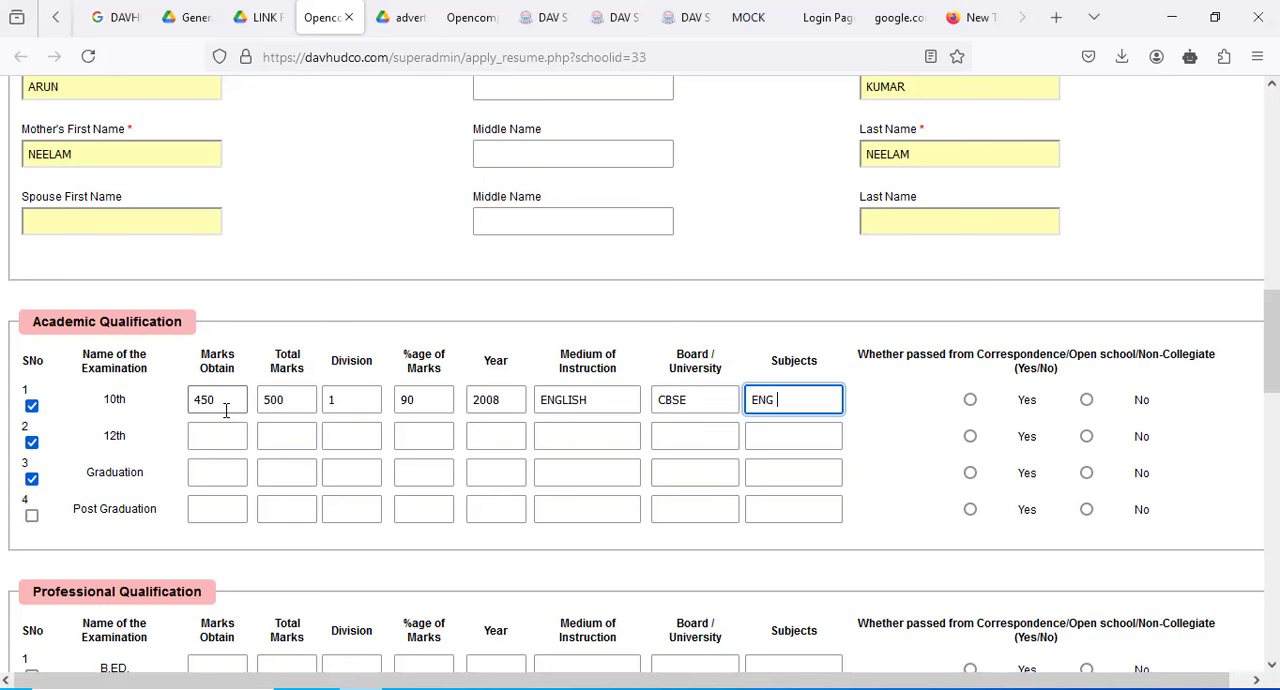
# - Enter ENG HINDI MATHS SCI SS PBI as the 10th subjects and answer No to passing by correspondence or open school
pyautogui.write('ENG HINDI MATHS SCI SSC P')
pyautogui.press('BackSpace')
pyautogui.press('BackSpace')
pyautogui.press('BackSpace')
pyautogui.write('PBU')
pyautogui.press('BackSpace')
pyautogui.write('I')
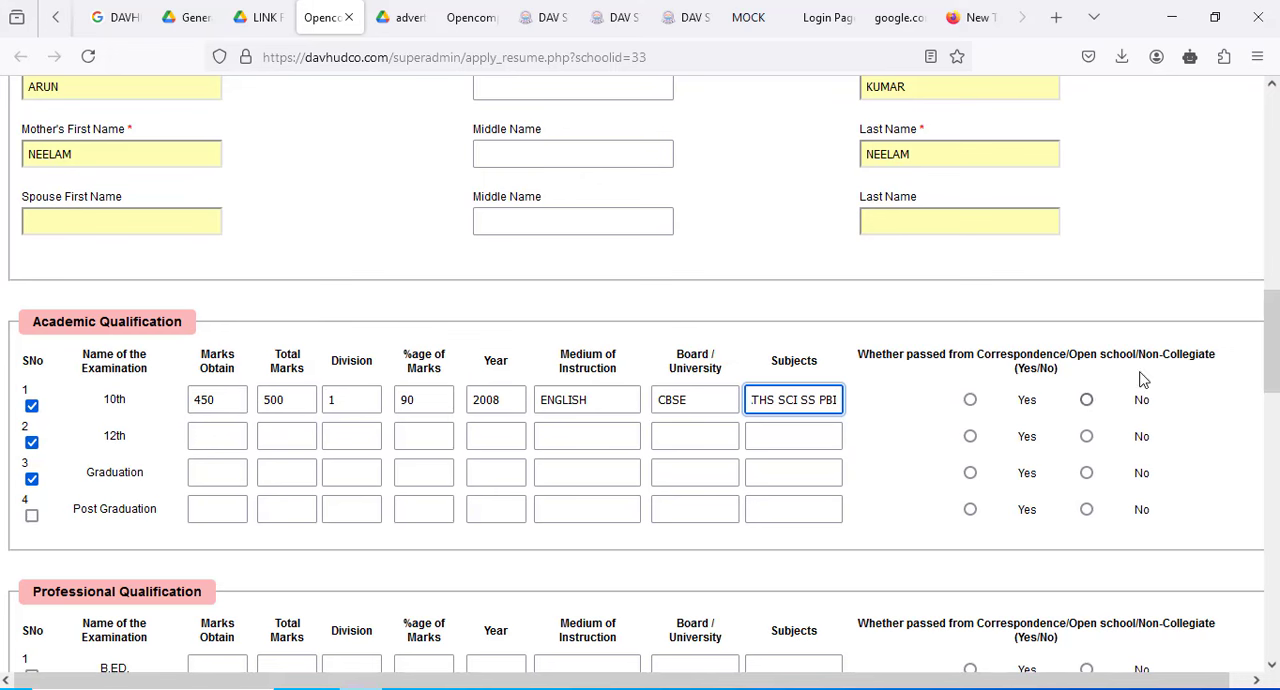
pyautogui.click(1086, 400)
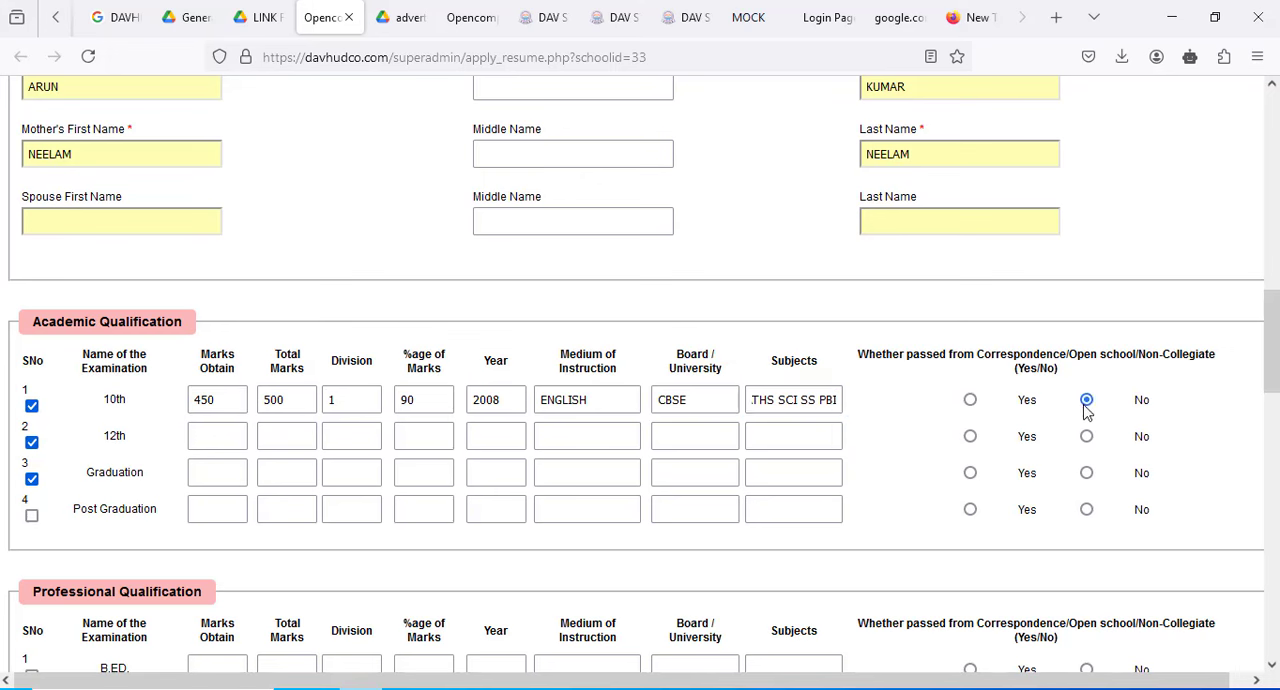
# - Fill in the 12th row with marks obtained 460, total marks 500, division 1 and percentage 91
pyautogui.click(223, 438)
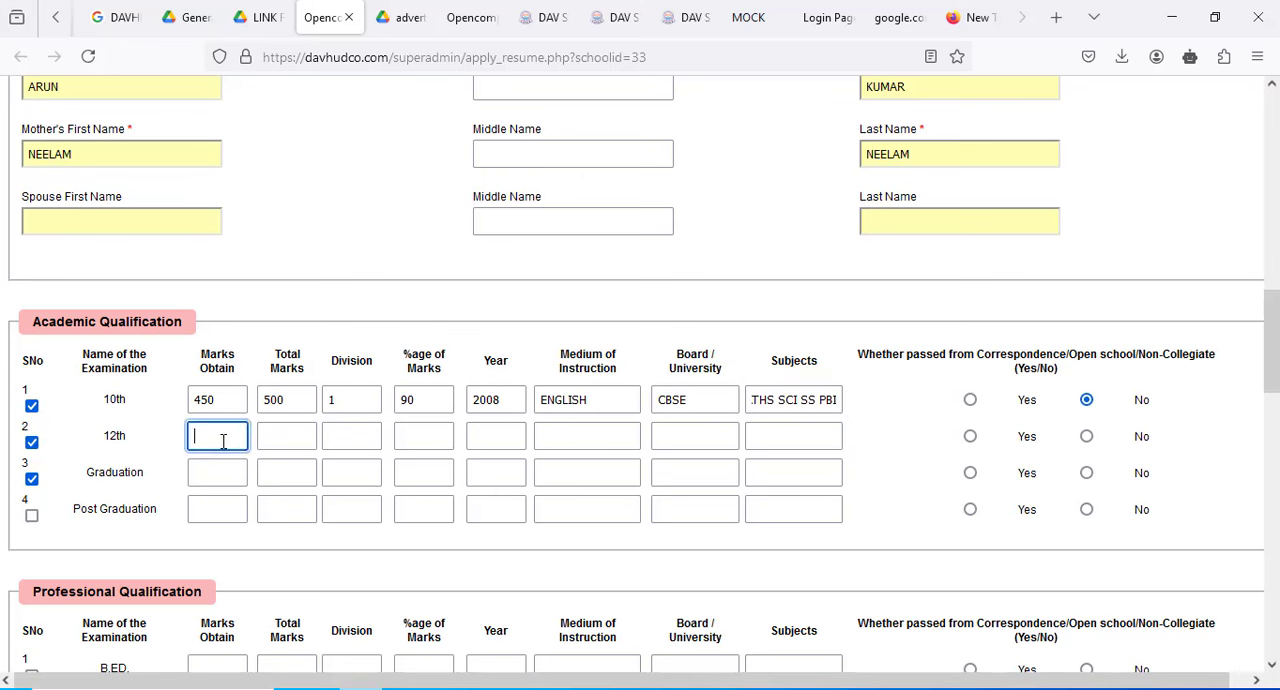
pyautogui.write('460')
pyautogui.press('Tab')
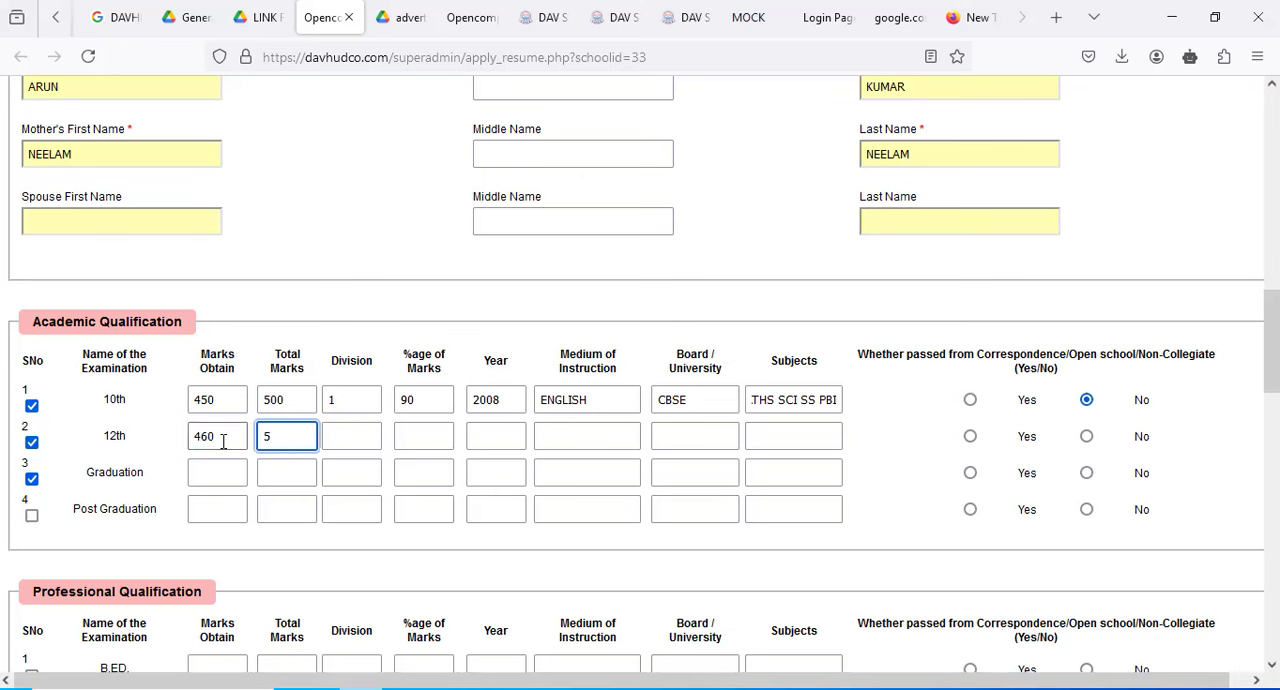
pyautogui.write('500')
pyautogui.press('Tab')
pyautogui.write('1')
pyautogui.press('Tab')
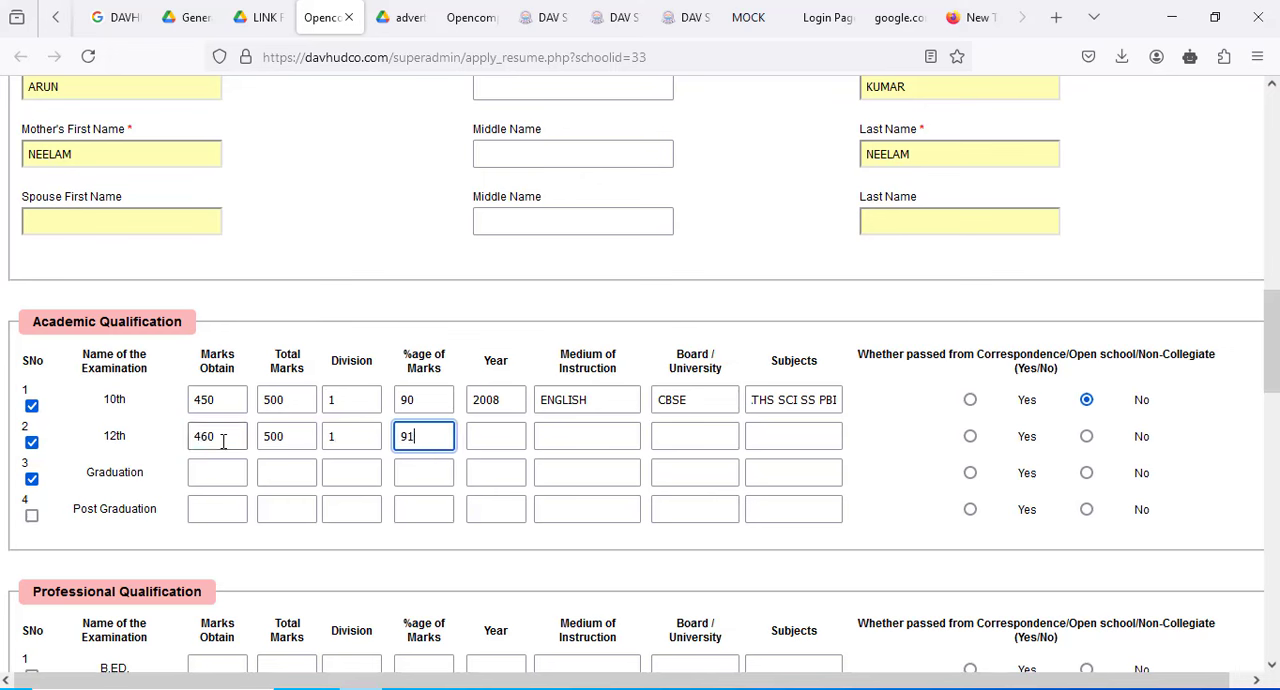
# - Set the 12th row's year to 2010, medium of instruction to ENGLISH and board to CBSE
pyautogui.press('Tab')
pyautogui.write('2')
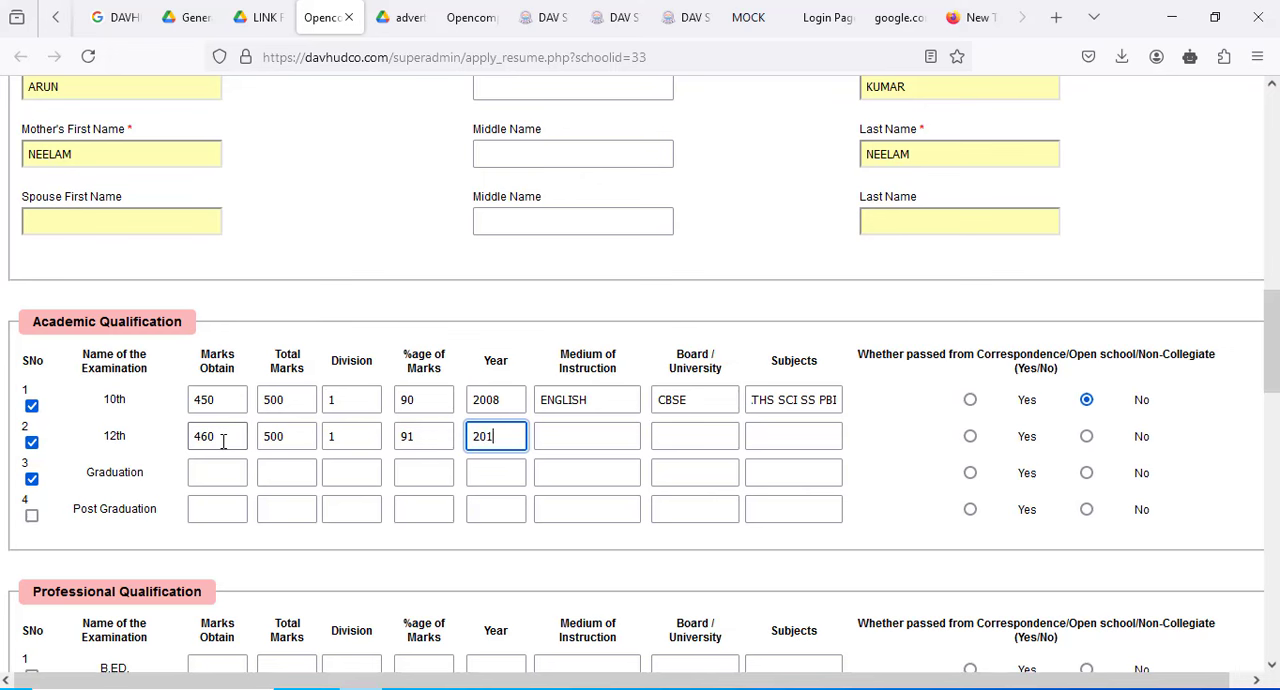
pyautogui.press('Tab')
pyautogui.write('ENGLIS')
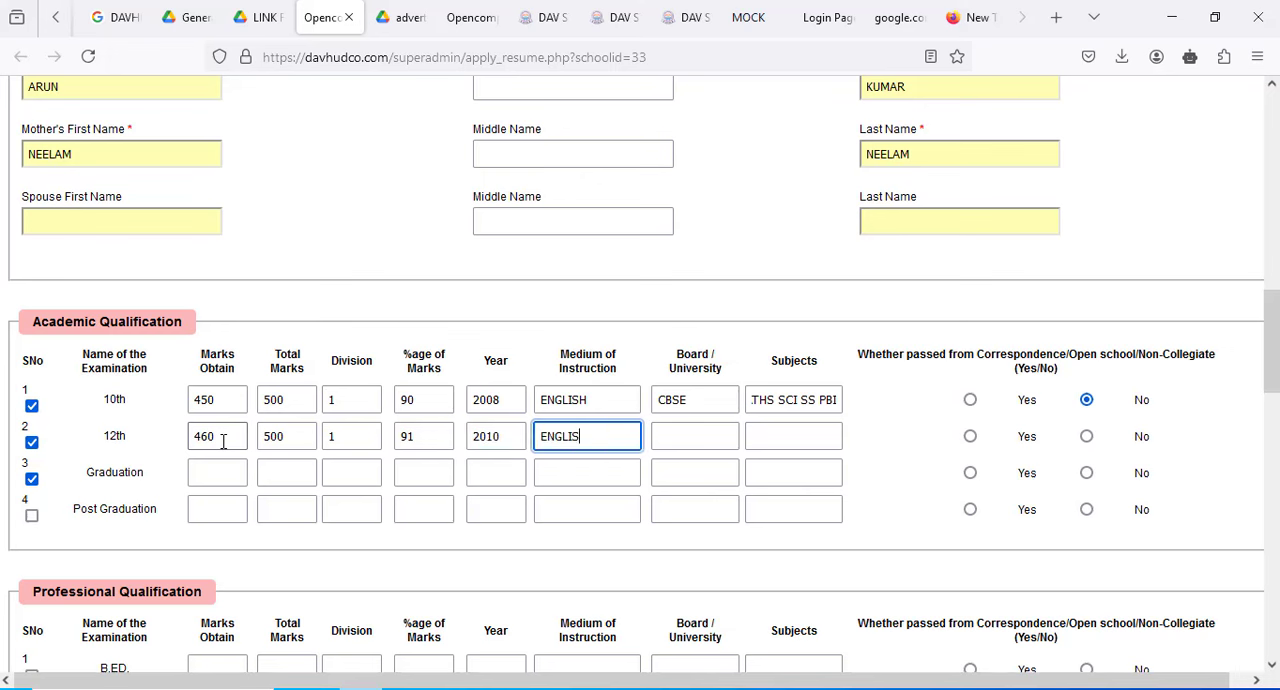
pyautogui.write('H')
pyautogui.press('Tab')
pyautogui.write('CBSE')
pyautogui.press('Tab')
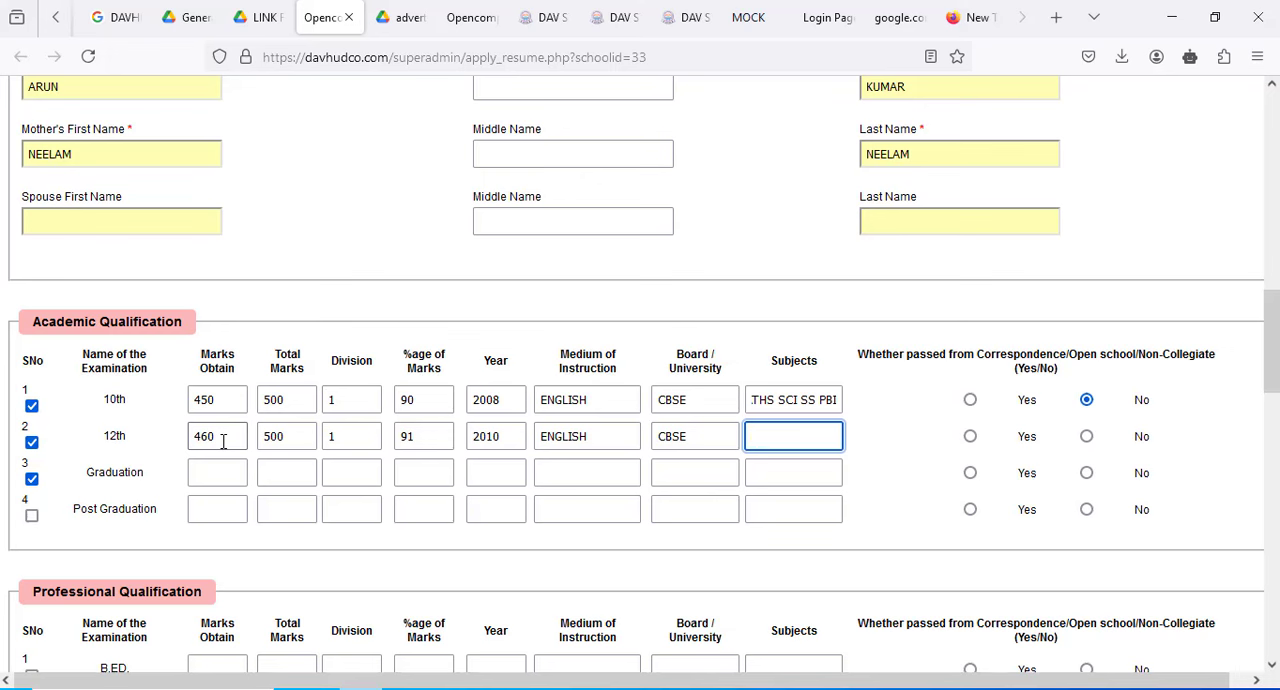
# - Enter NM as the 12th subjects in the Academic Qualification table
pyautogui.press('Tab')
# - Fill in the Graduation row with marks obtained 1800, total marks 2400, division 1 and percentage 69
pyautogui.press('Tab')
pyautogui.press('Tab')
pyautogui.press('Tab')
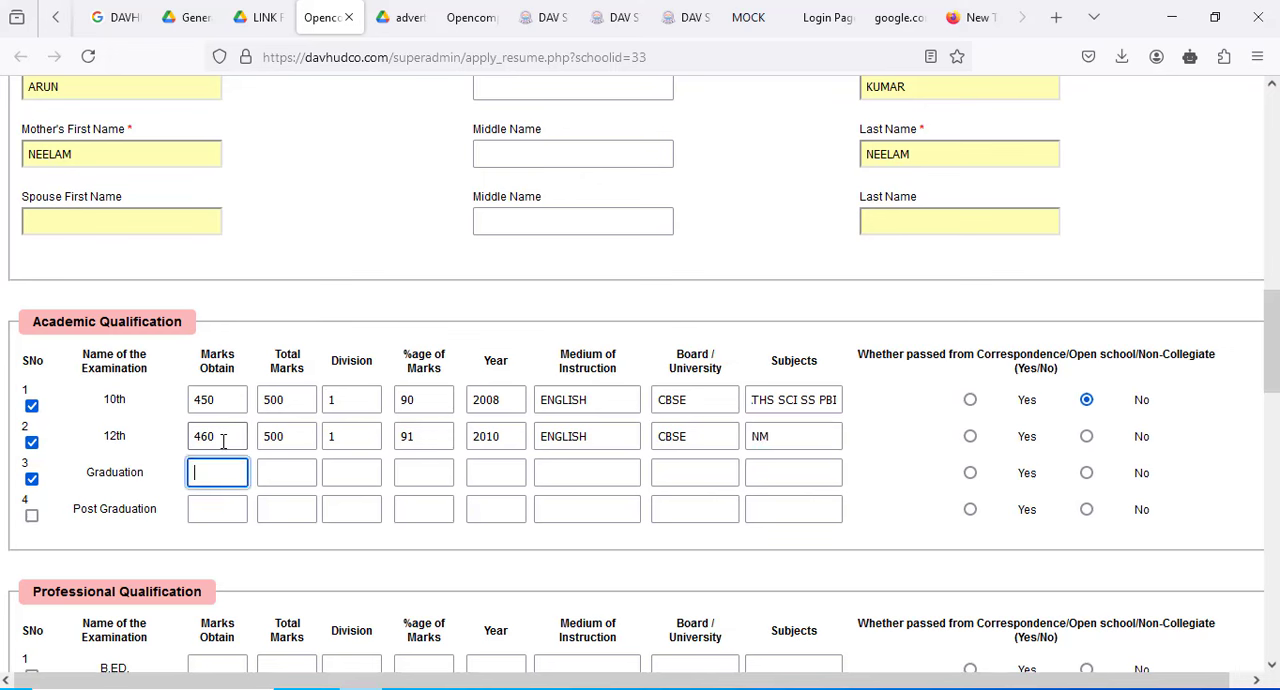
pyautogui.click(218, 477)
pyautogui.write('1800')
pyautogui.press('Tab')
pyautogui.write('2400')
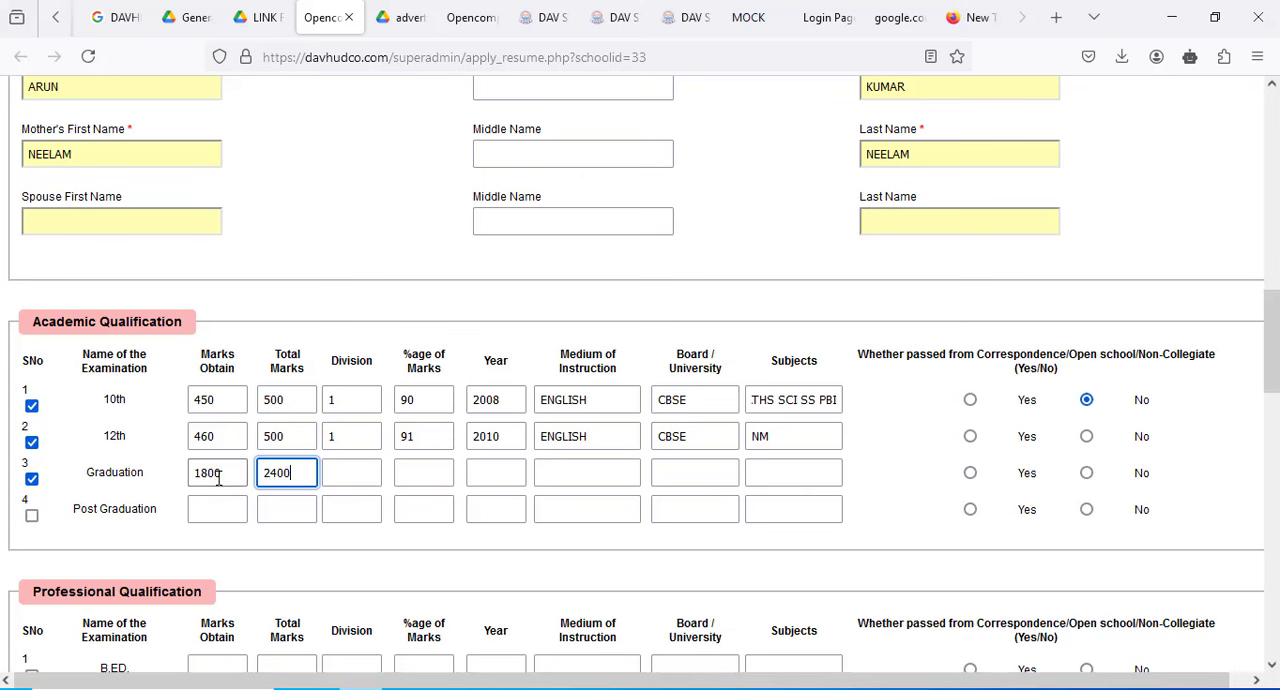
pyautogui.press('Tab')
pyautogui.write('1')
# - Set the Graduation row's year to 2018, medium of instruction to ENGLISH and university to PU
pyautogui.press('Tab')
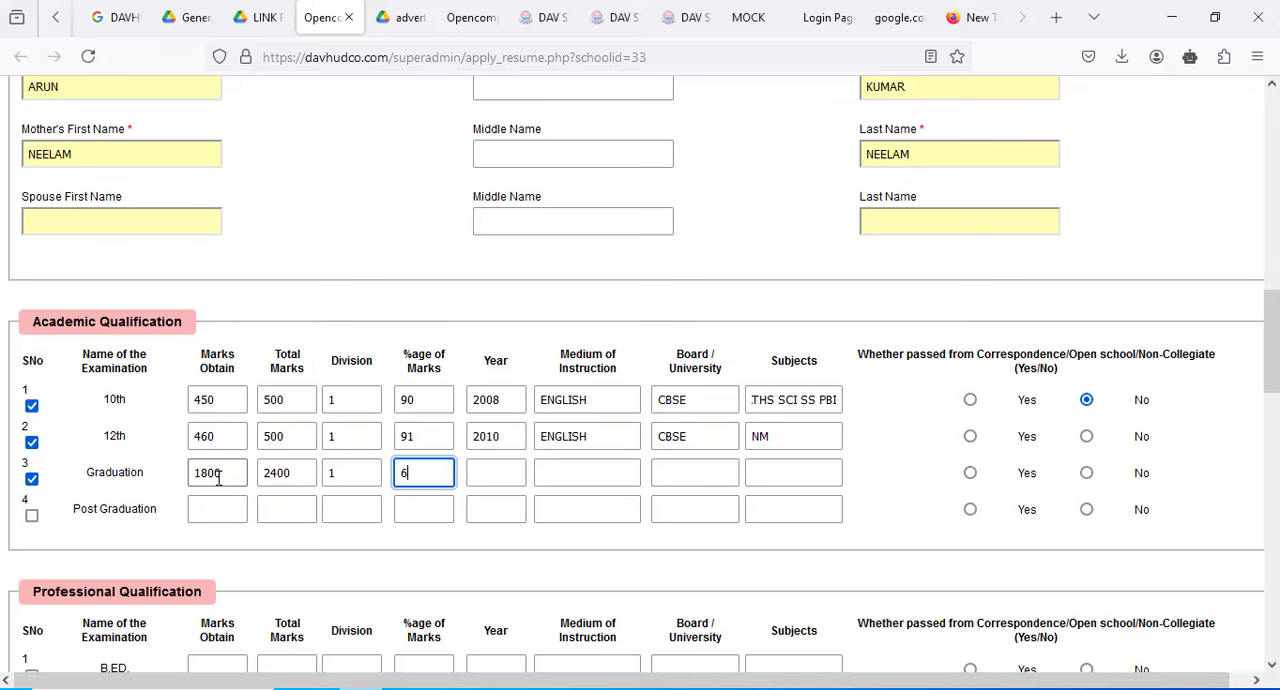
pyautogui.write('69')
pyautogui.press('Tab')
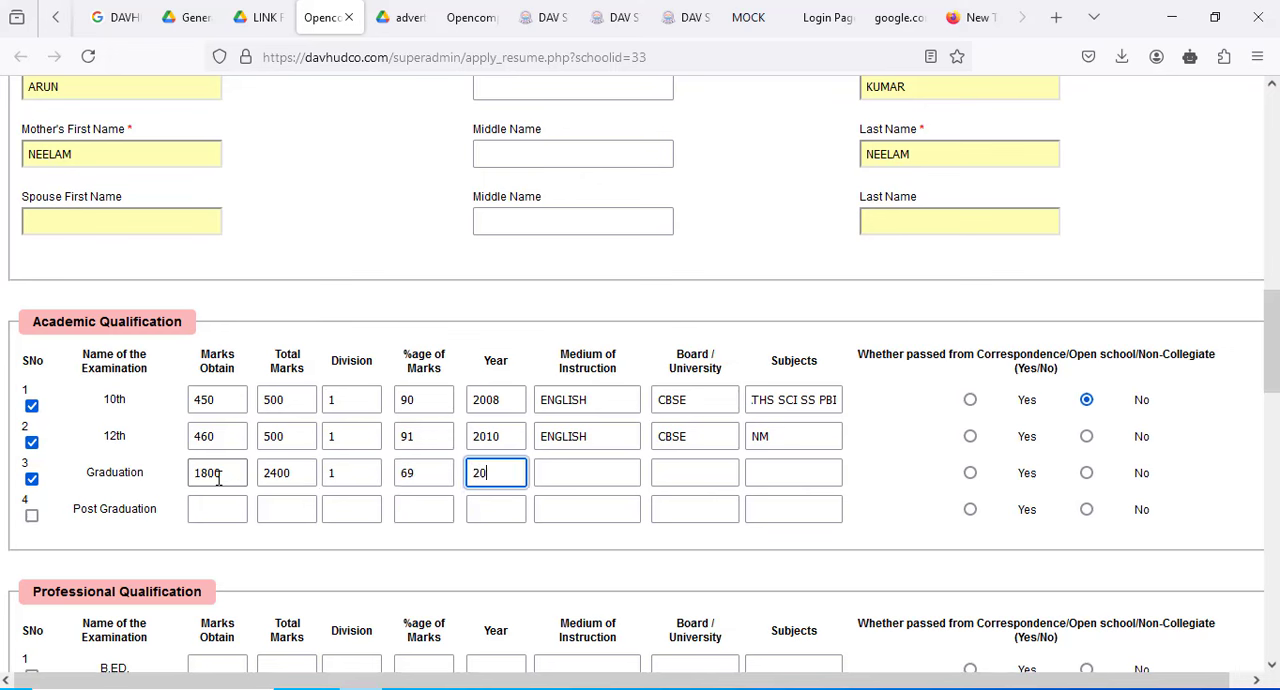
pyautogui.write('2018')
pyautogui.press('Tab')
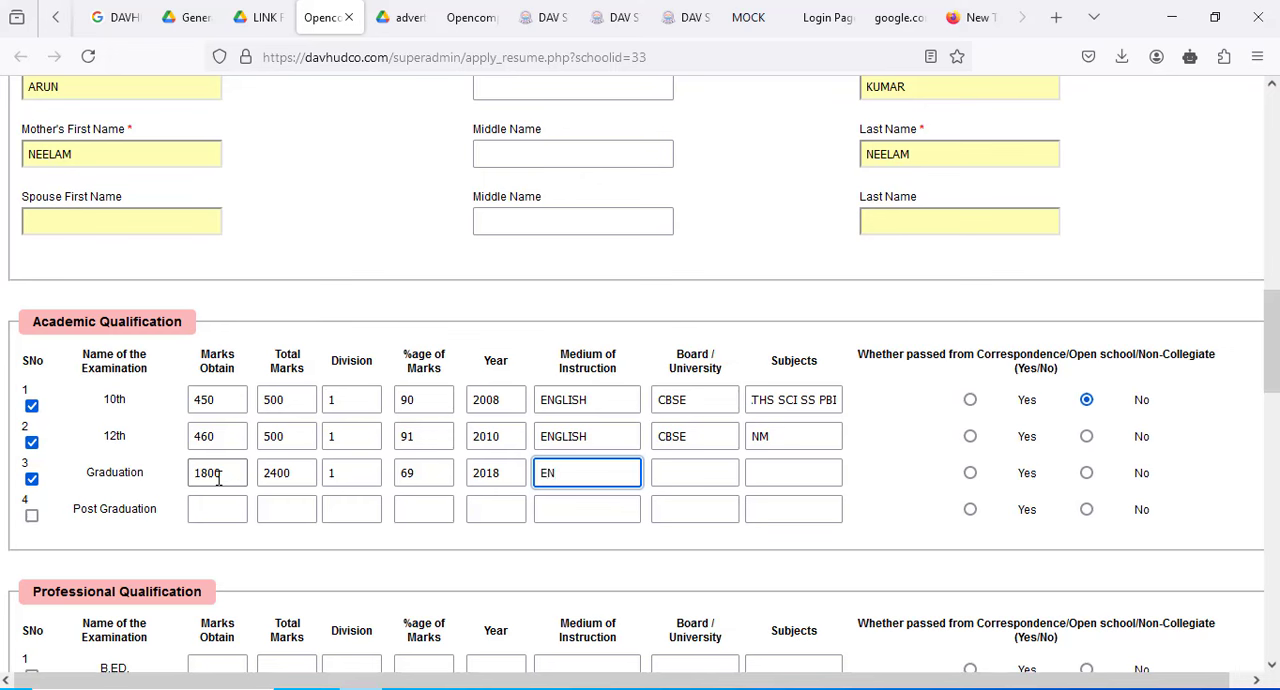
pyautogui.write('ENGLISH')
pyautogui.press('Tab')
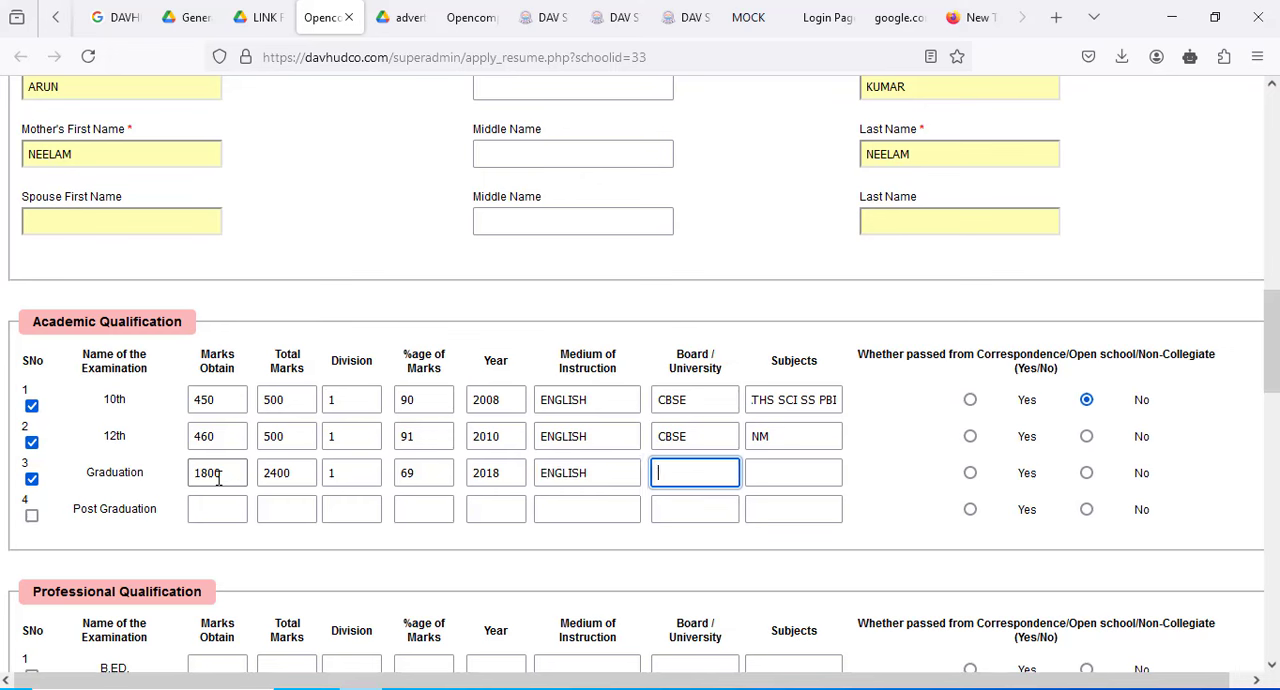
pyautogui.press('Tab')
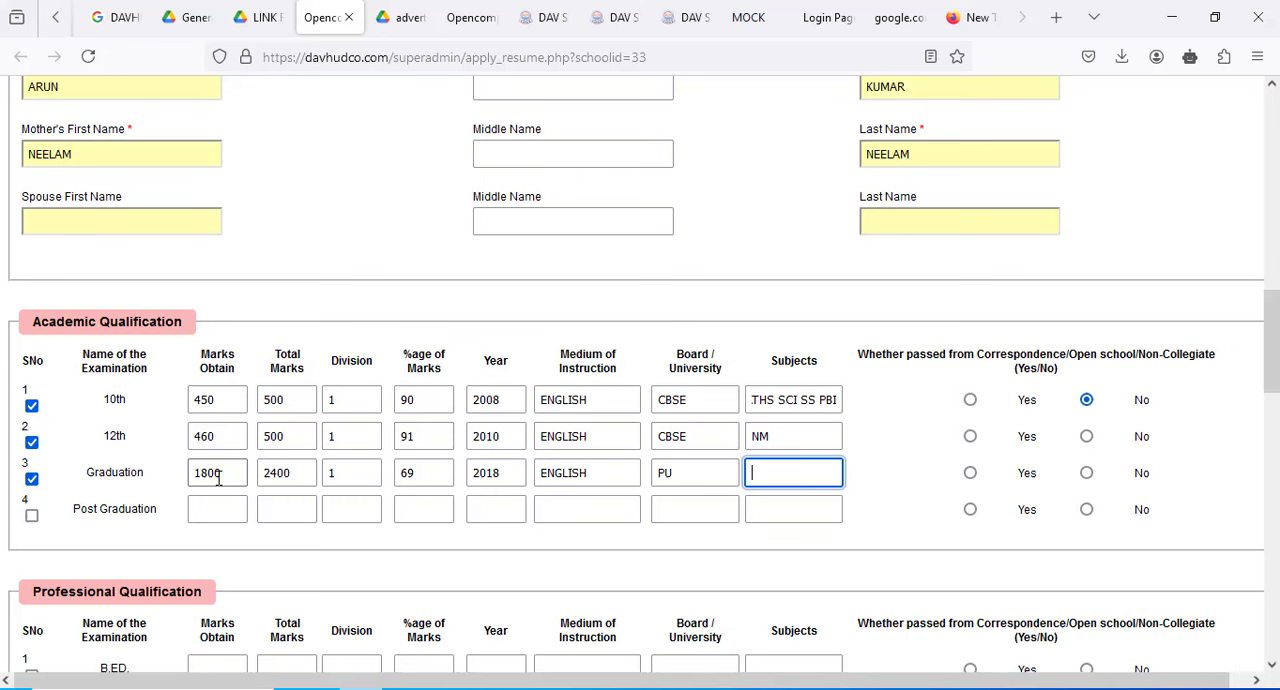
# - Enter COMPUTER SUB. as the Graduation subjects and answer No to passing by correspondence or open school for 12th and Graduation
pyautogui.write('COM')
pyautogui.write('PUTER SCI')
pyautogui.press('BackSpace')
pyautogui.press('BackSpace')
pyautogui.write('UB.')
pyautogui.click(1087, 437)
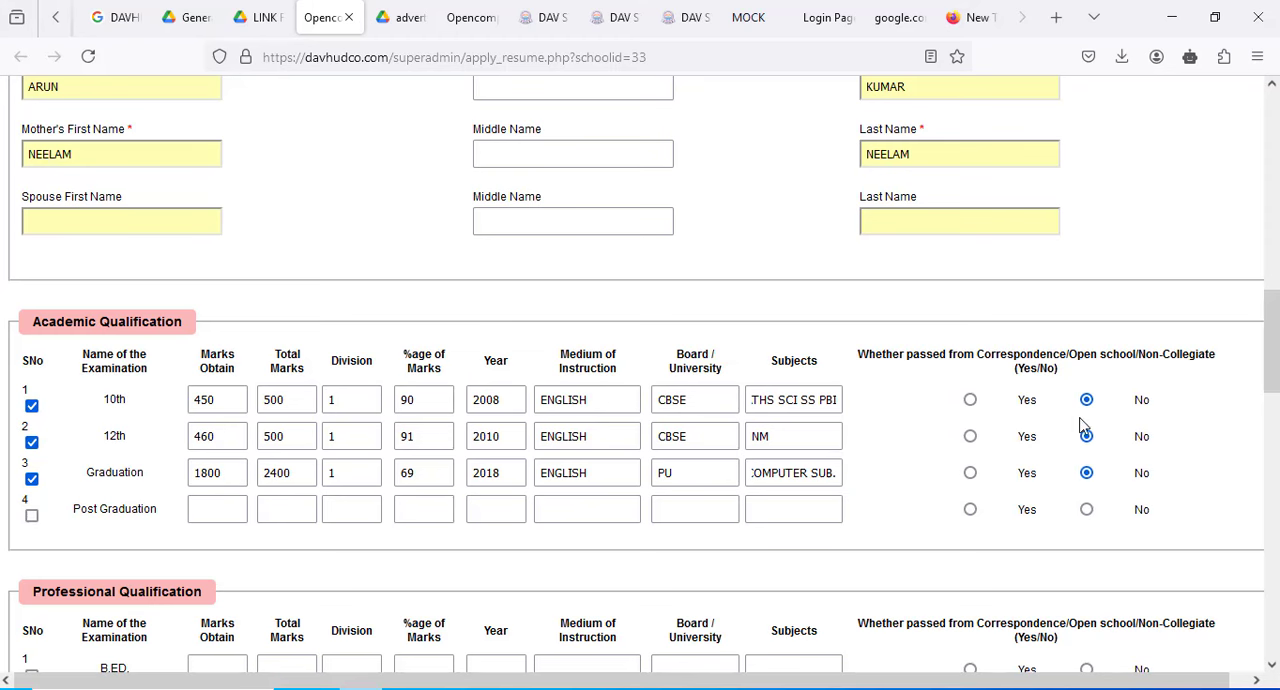
pyautogui.scroll(-4, 849, 458)
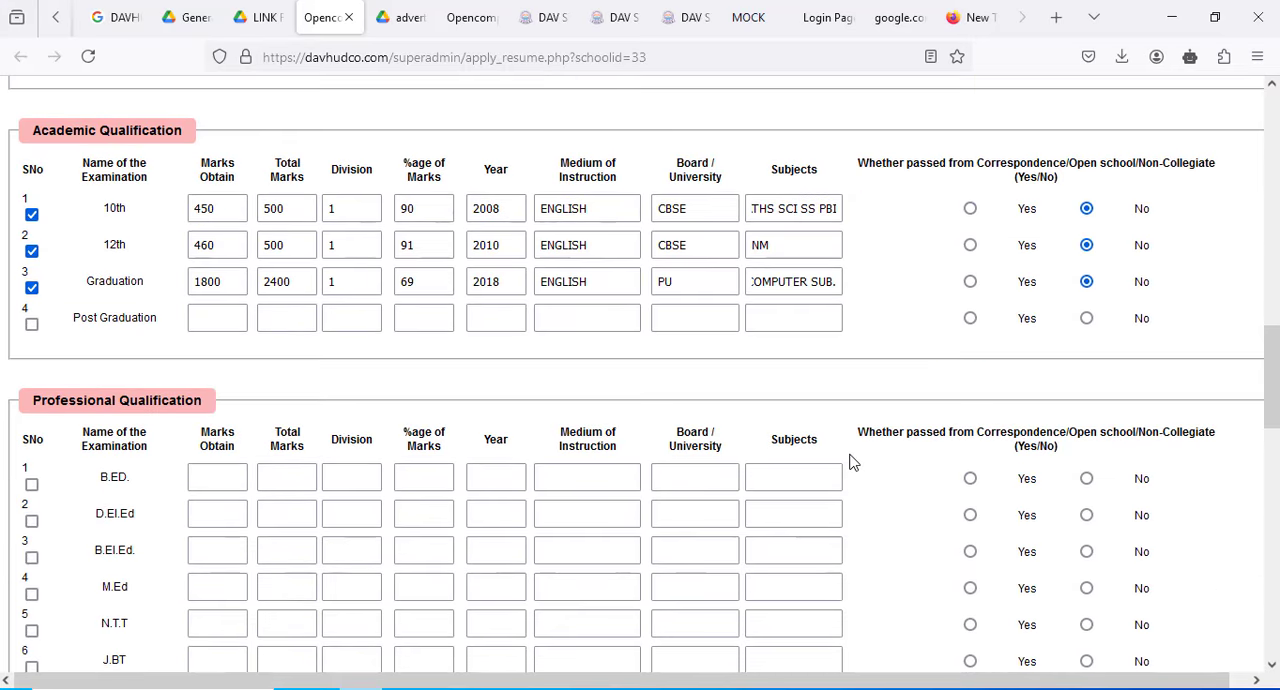
pyautogui.scroll(-3, 53, 500)
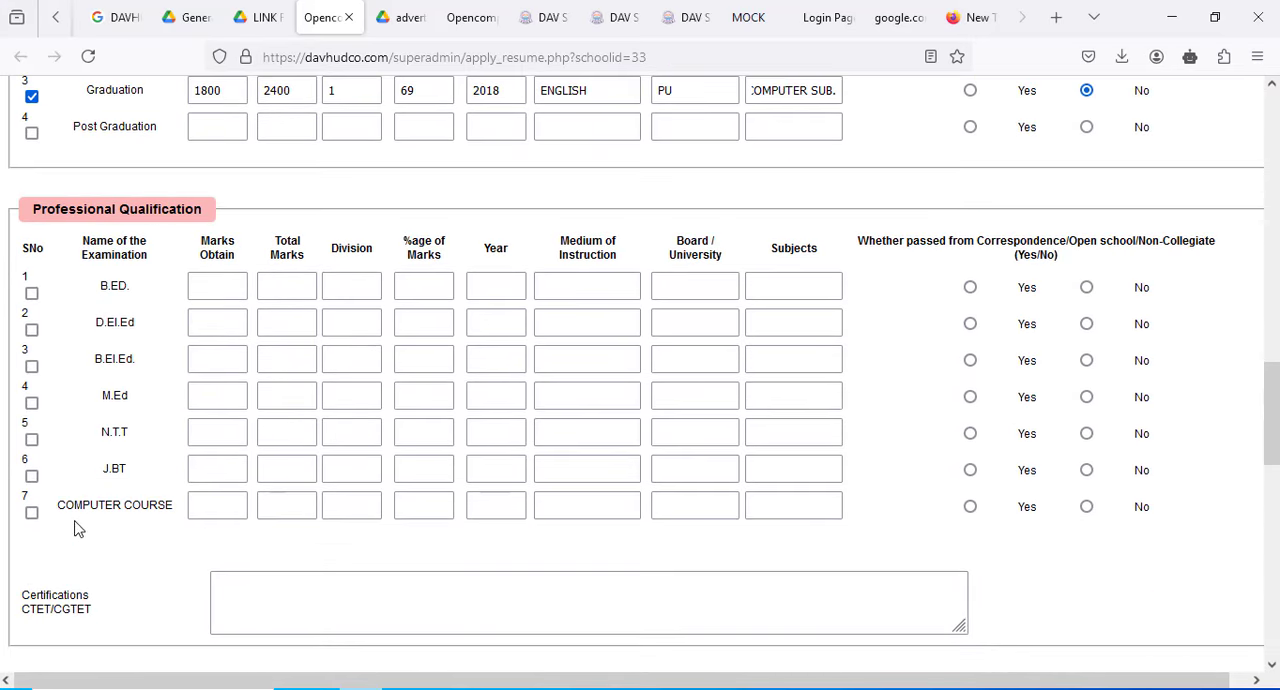
pyautogui.click(31, 512)
pyautogui.scroll(2, 205, 508)
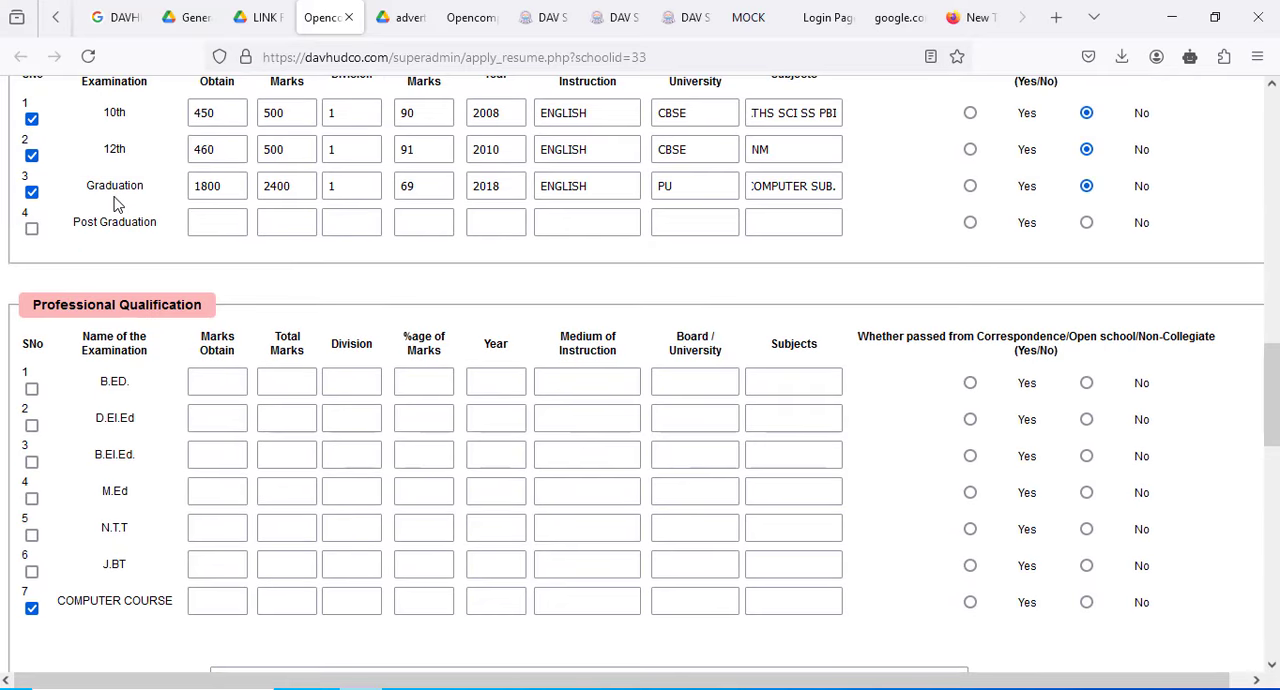
pyautogui.click(32, 609)
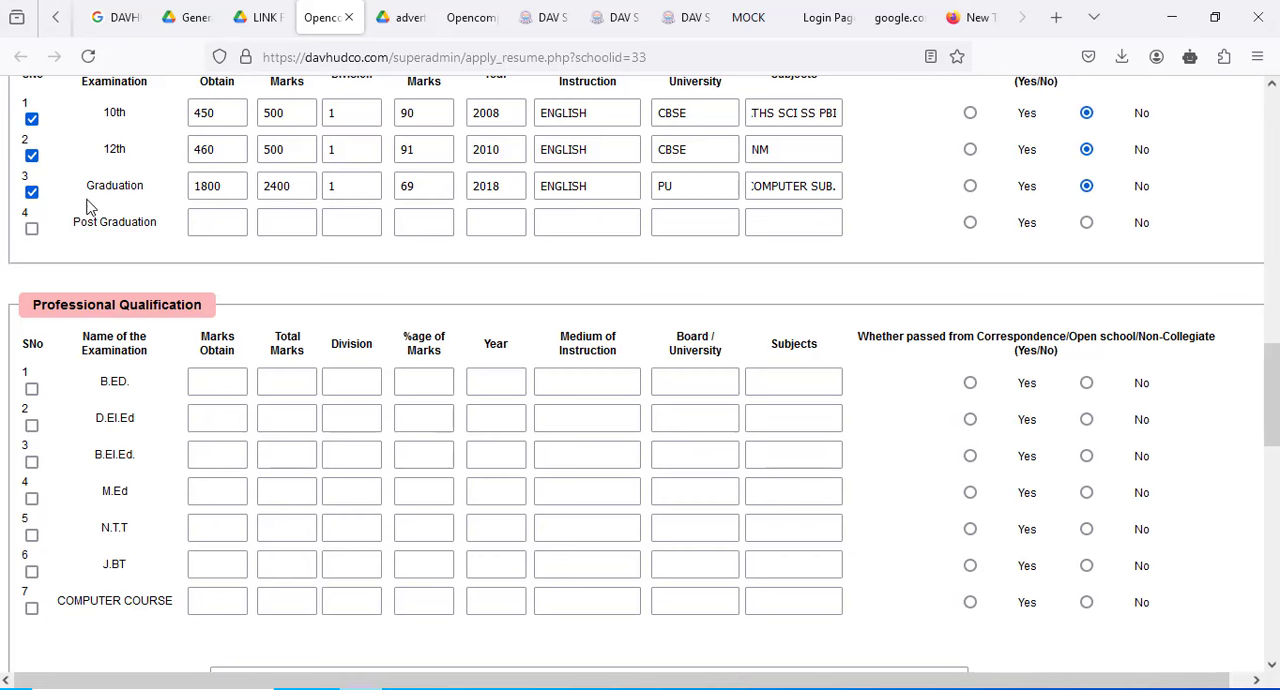
# - Answer No to working or having worked in a DAV School in the Teaching/Work Experience section
pyautogui.scroll(-2, 205, 455)
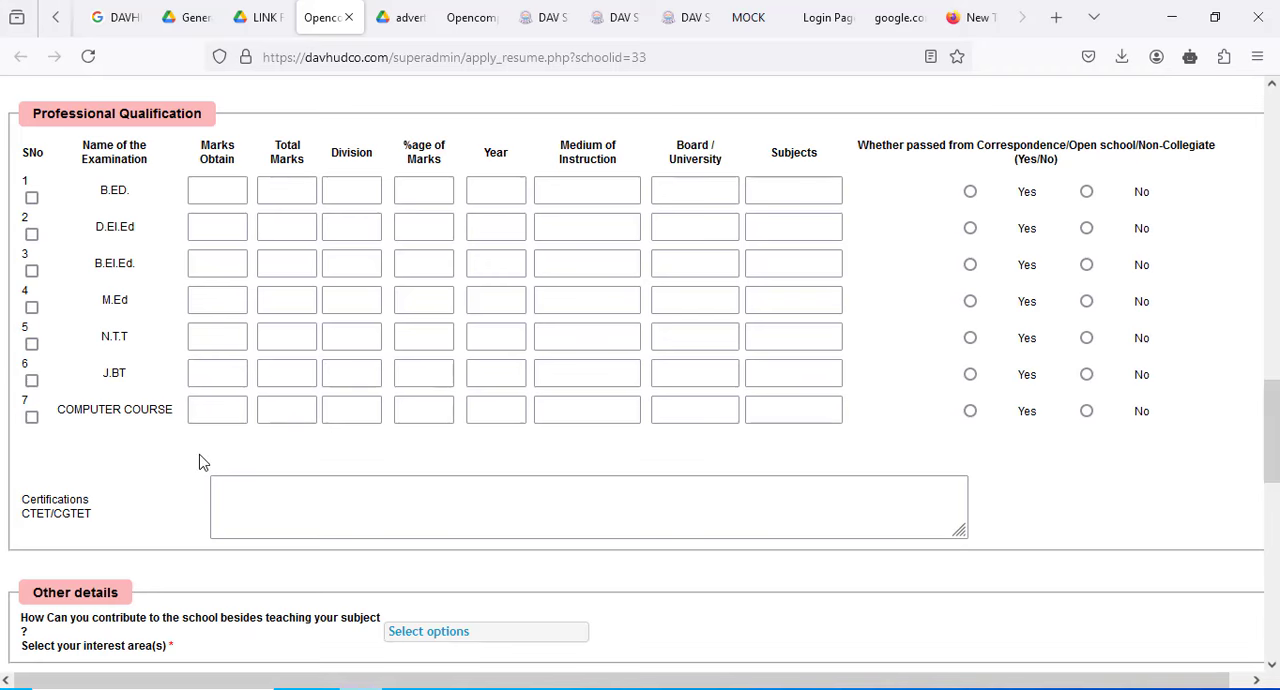
pyautogui.scroll(-4, 203, 462)
pyautogui.scroll(2, 200, 457)
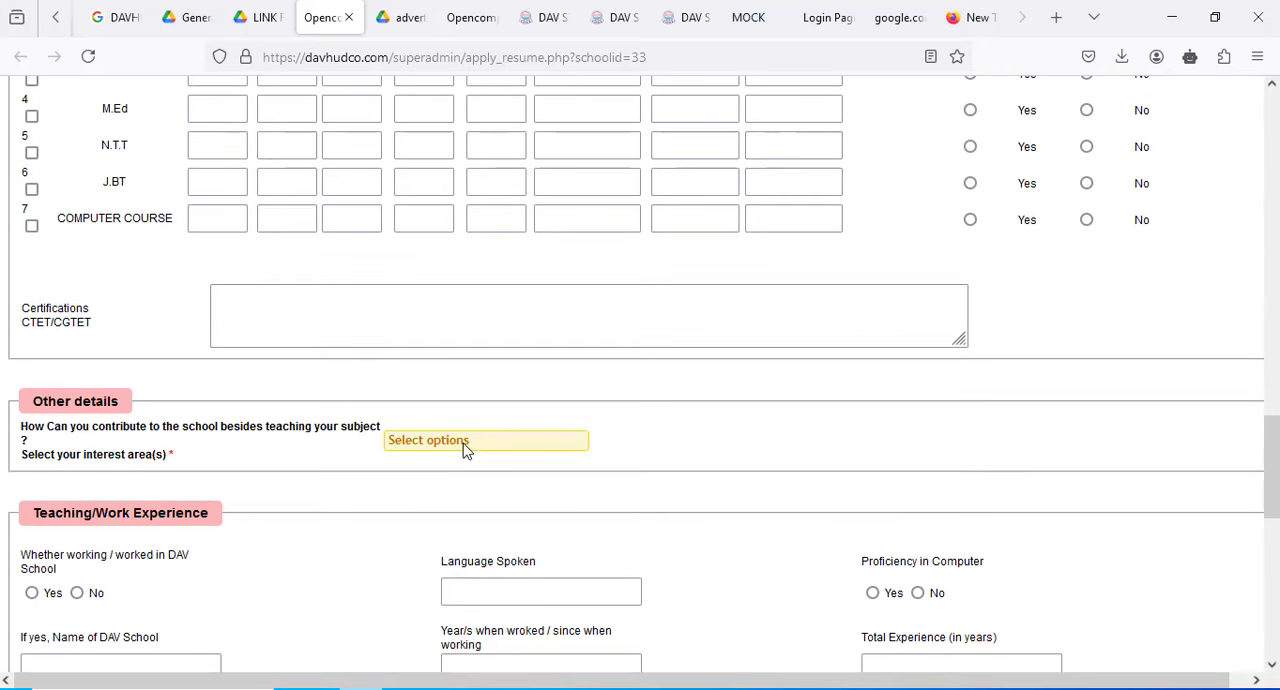
pyautogui.scroll(-3, 349, 482)
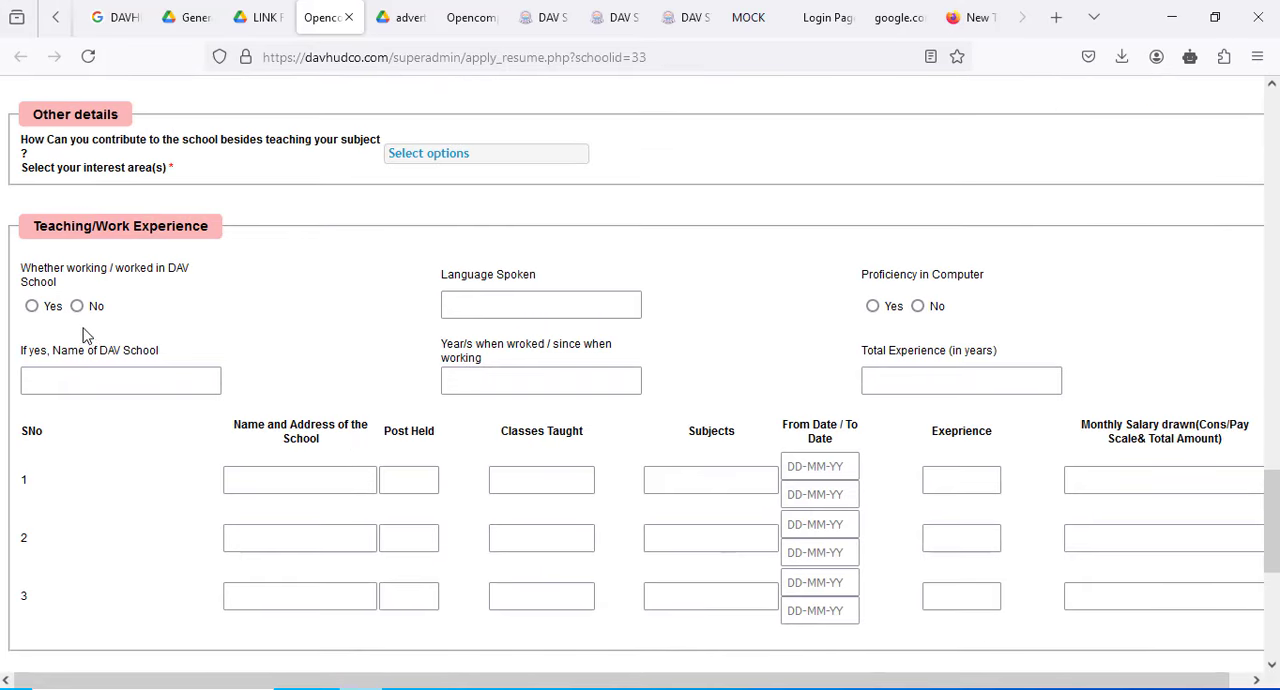
pyautogui.click(77, 306)
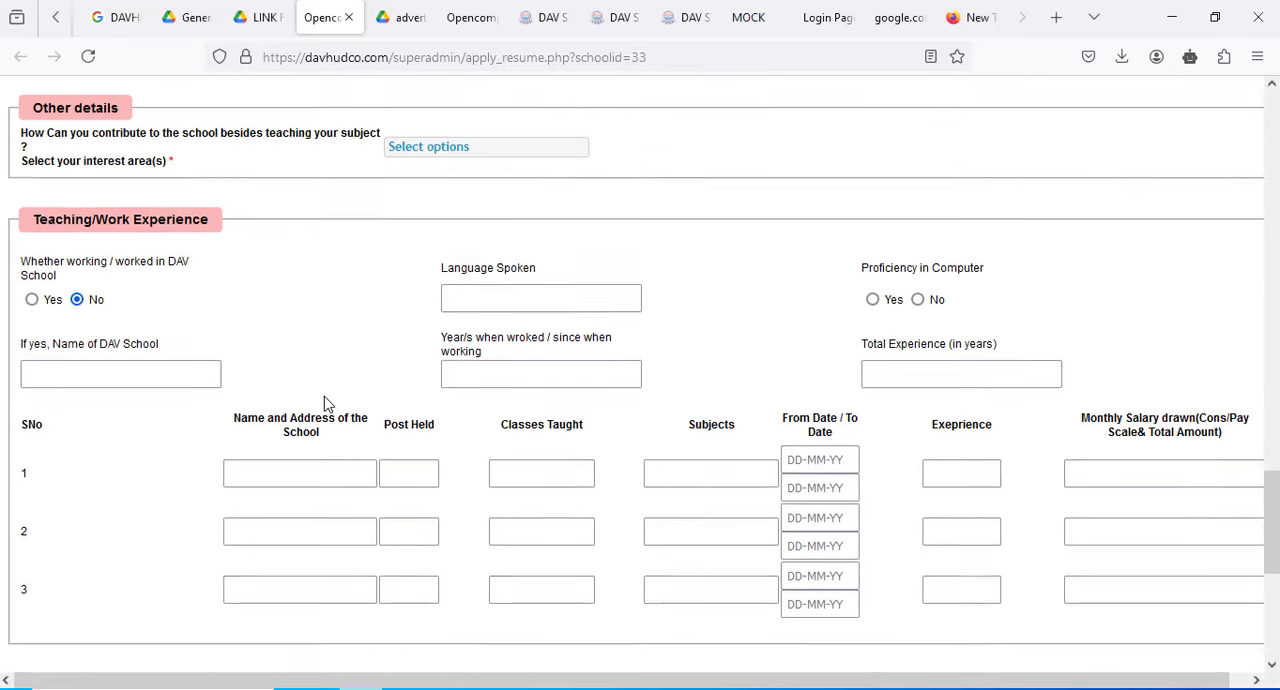
# - Start choosing the applicant's photo file and look through the applicant's folder on New Volume (G:)
pyautogui.scroll(-4, 323, 396)
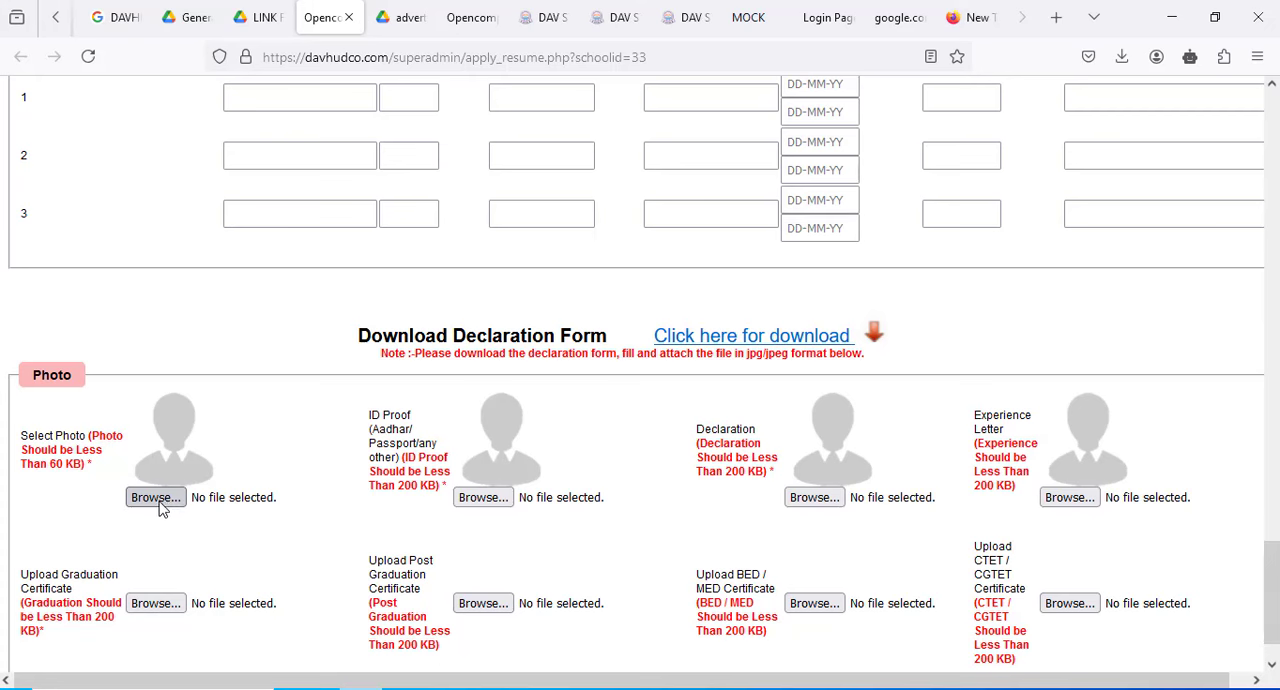
pyautogui.click(155, 500)
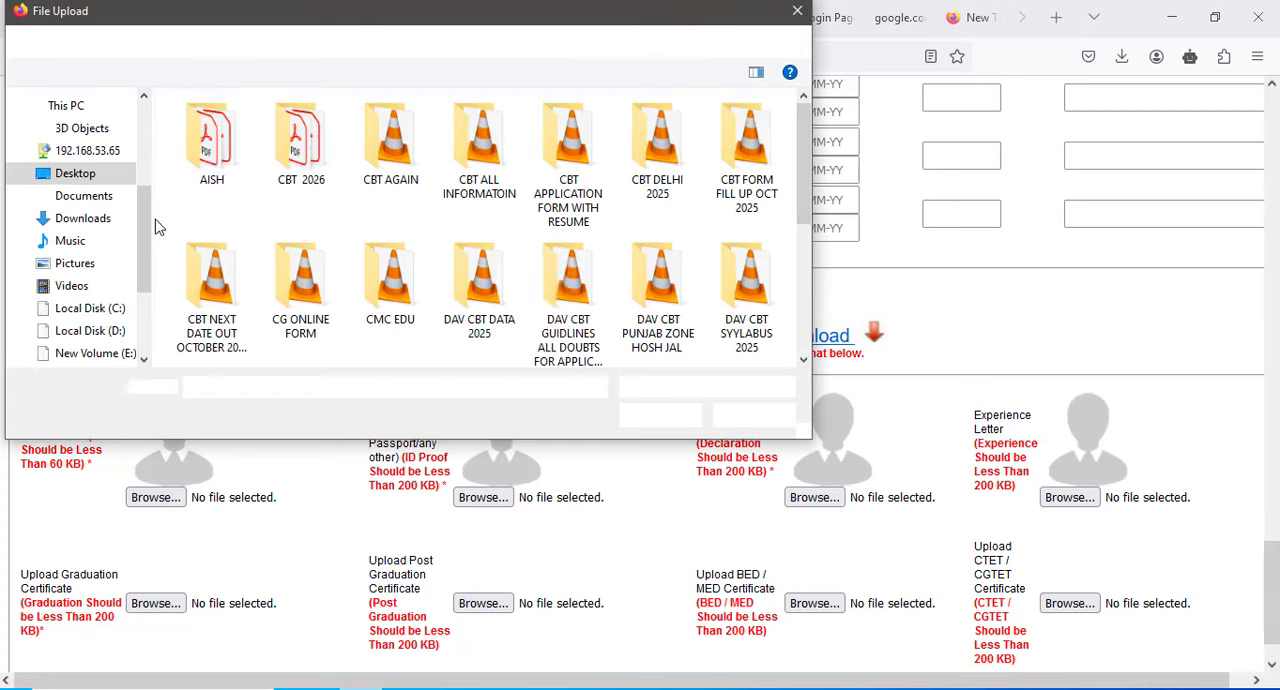
pyautogui.scroll(-1, 103, 342)
pyautogui.scroll(-1, 103, 342)
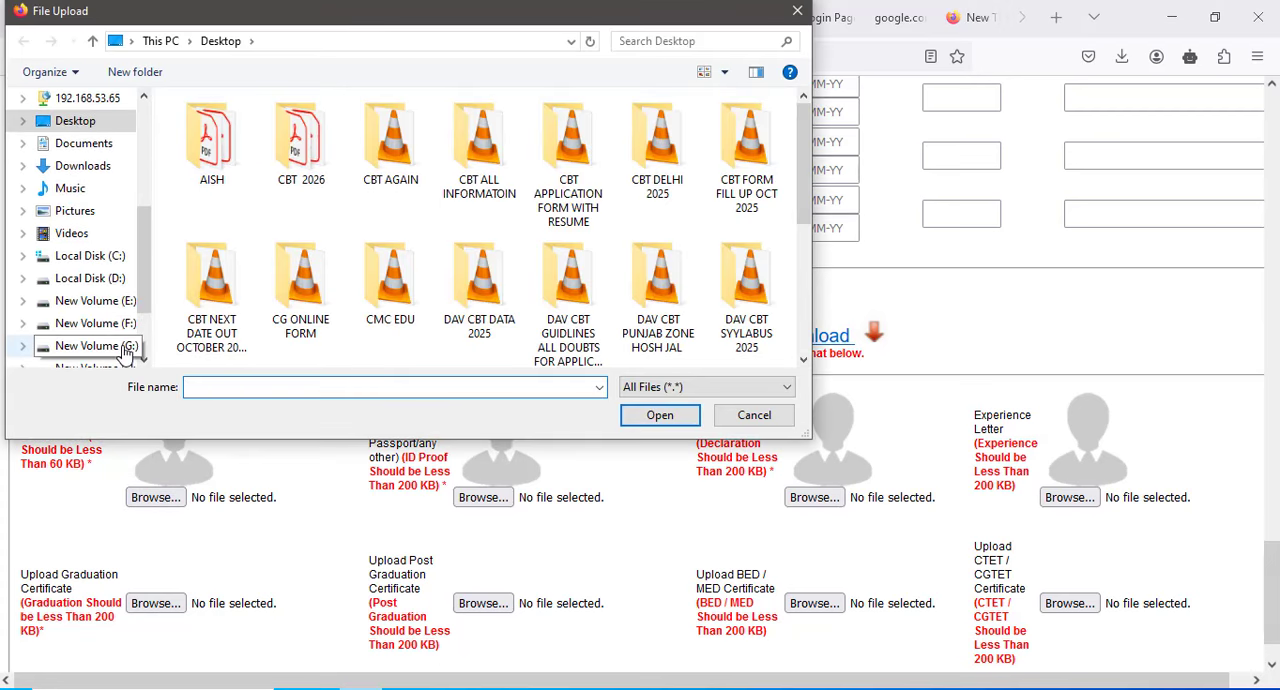
pyautogui.click(100, 345)
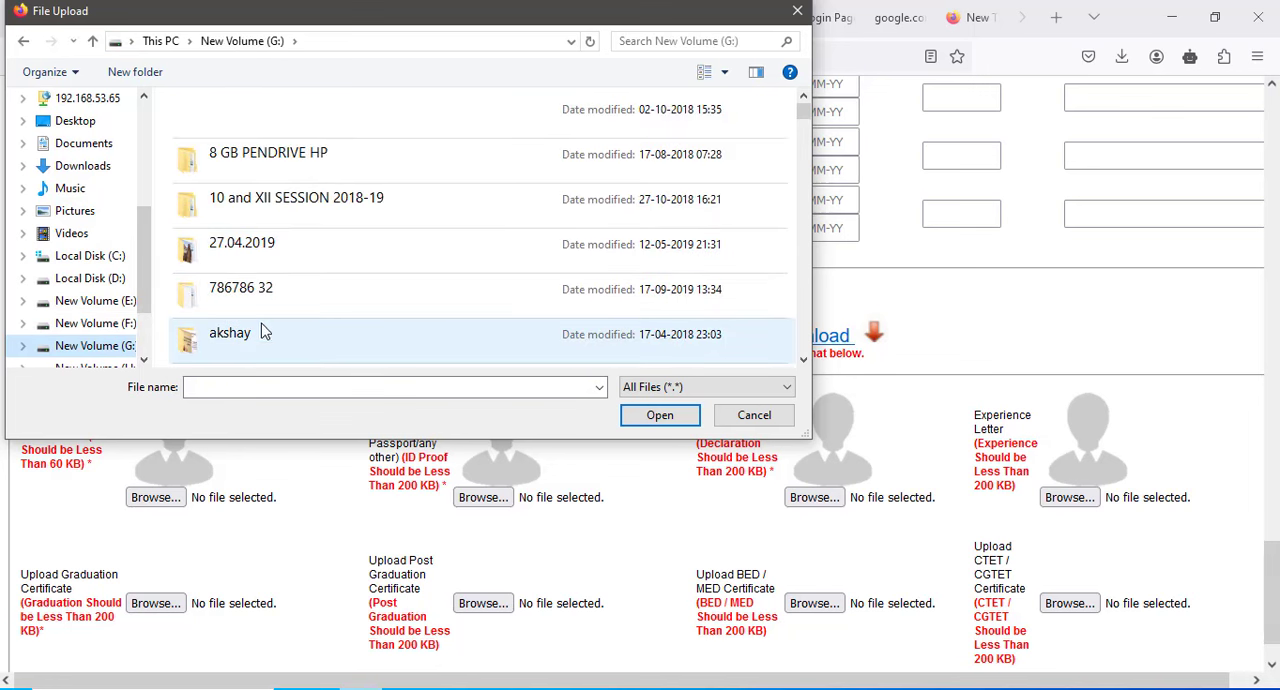
pyautogui.scroll(-1, 314, 232)
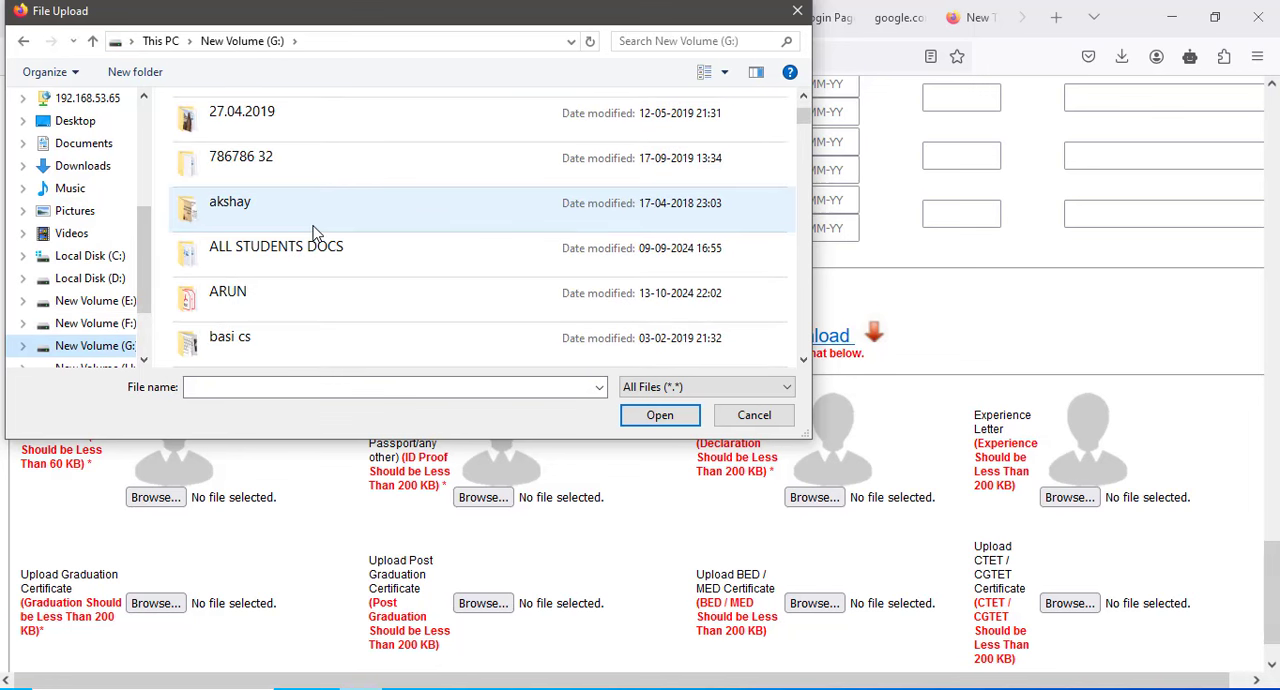
pyautogui.doubleClick(289, 288)
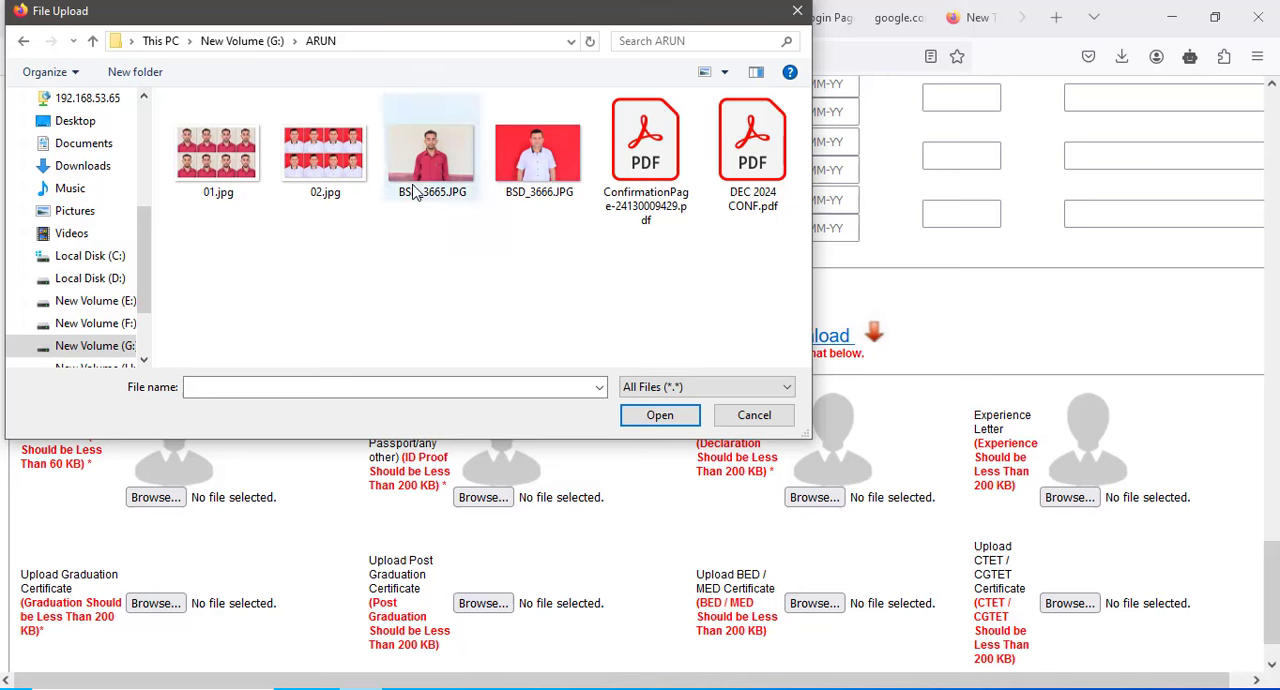
pyautogui.click(92, 40)
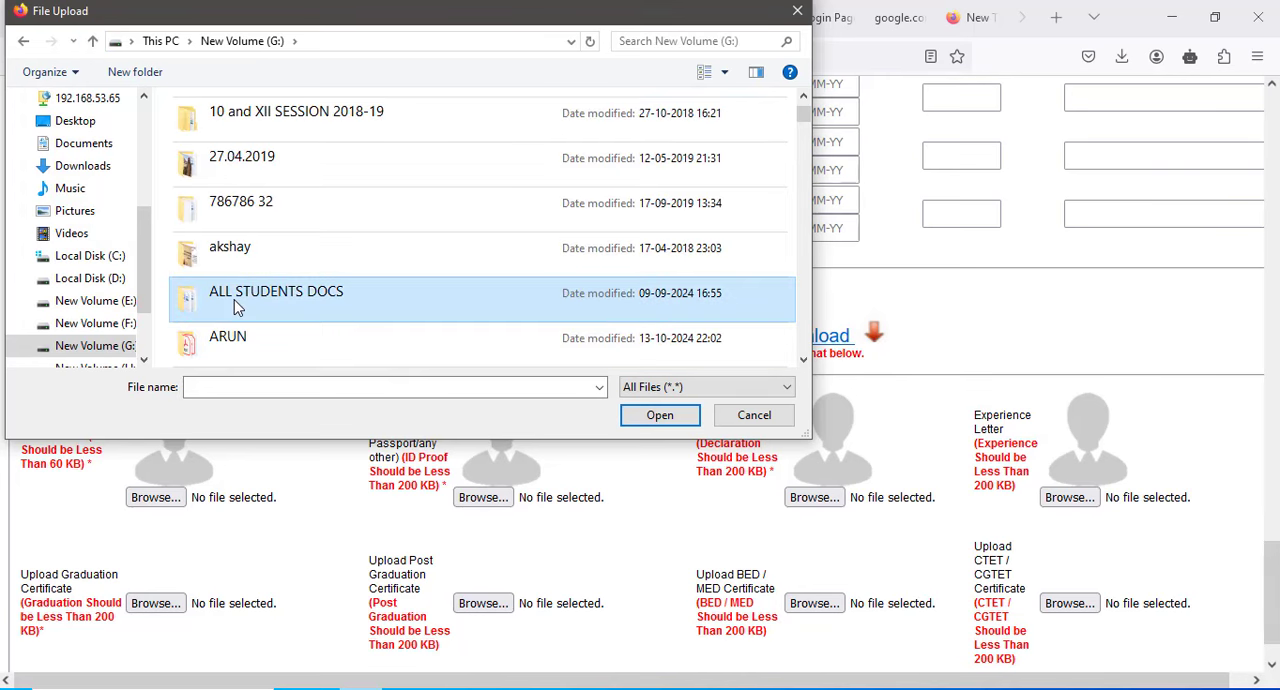
# - Find the applicant's folder within ALL STUDENTS DOCS and try to attach the portrait JPG named after the applicant as the photo
pyautogui.doubleClick(236, 307)
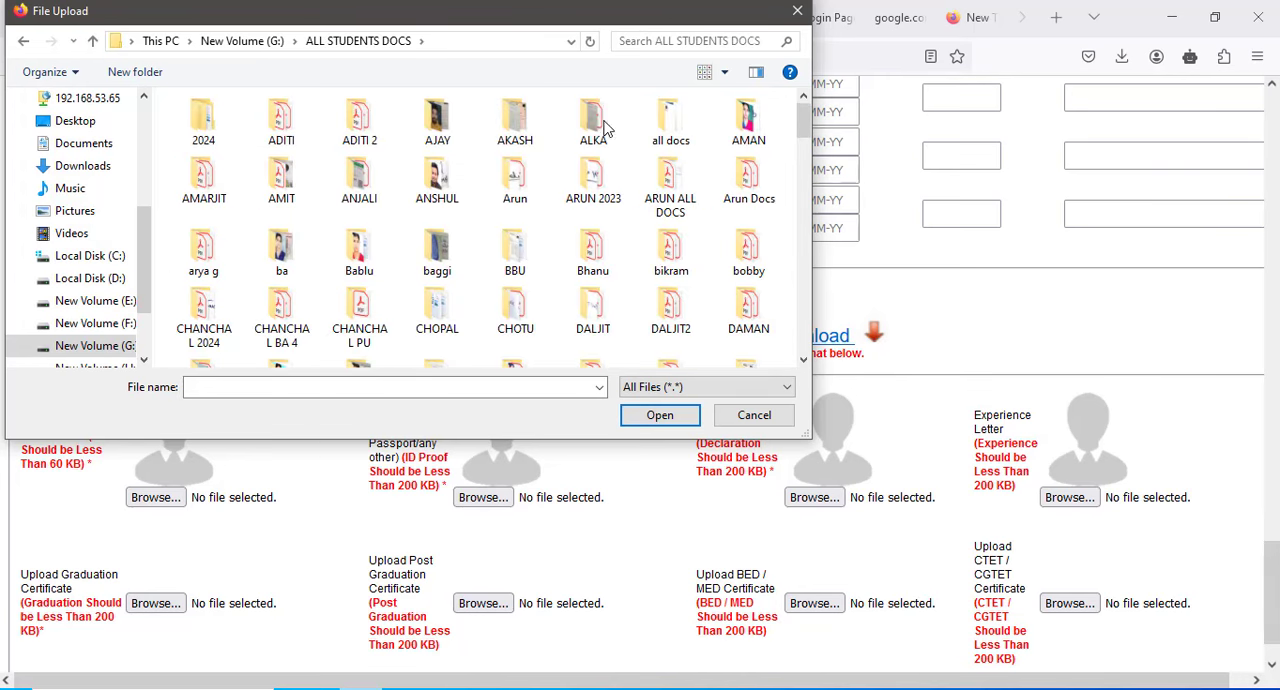
pyautogui.click(659, 44)
pyautogui.write('AR')
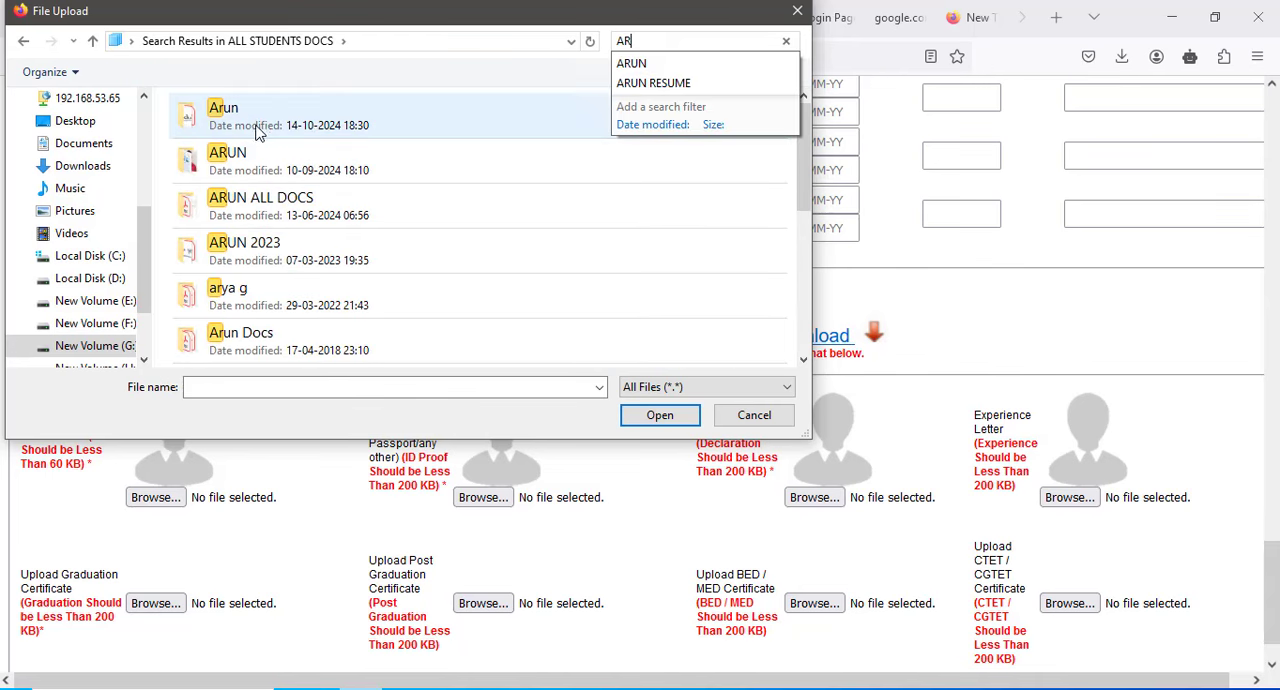
pyautogui.click(256, 127)
pyautogui.doubleClick(257, 172)
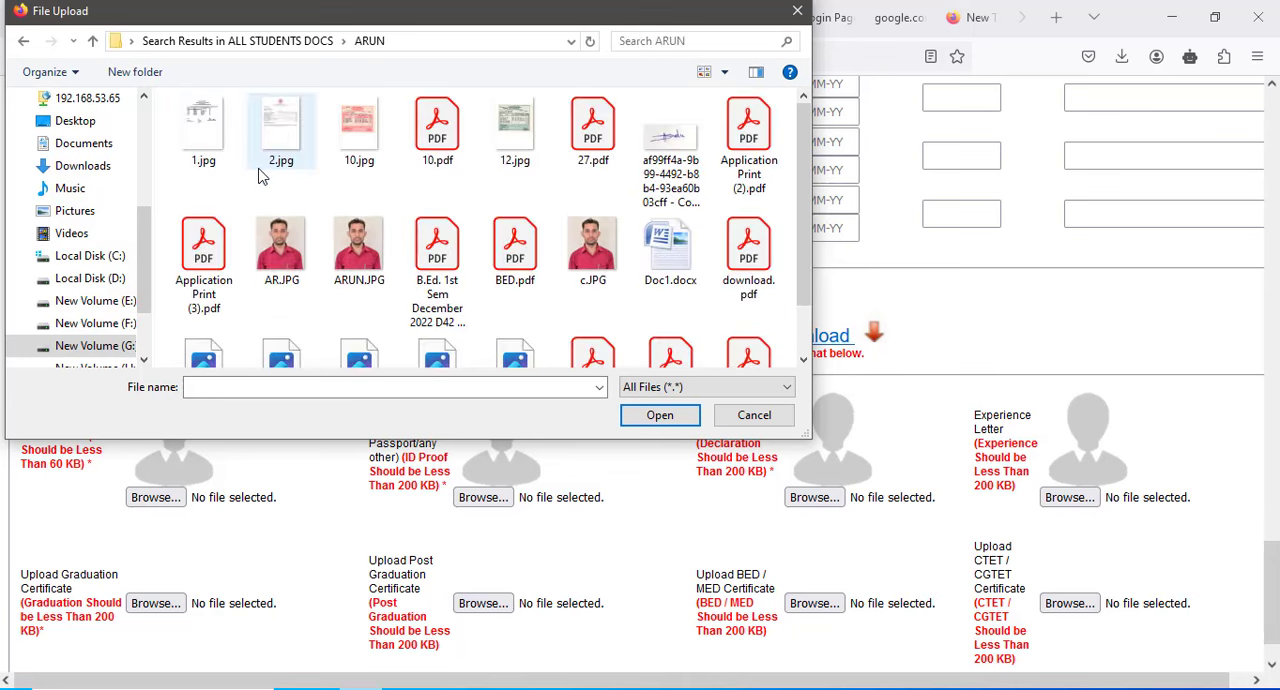
pyautogui.doubleClick(357, 285)
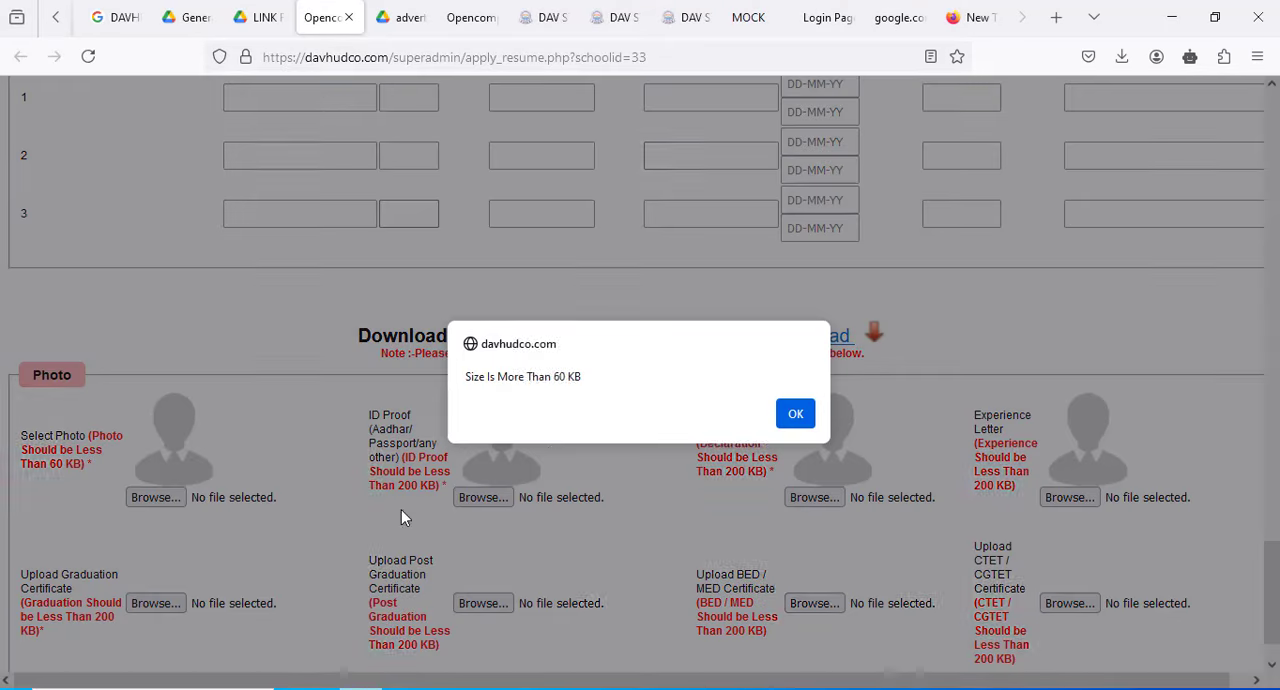
pyautogui.click(795, 414)
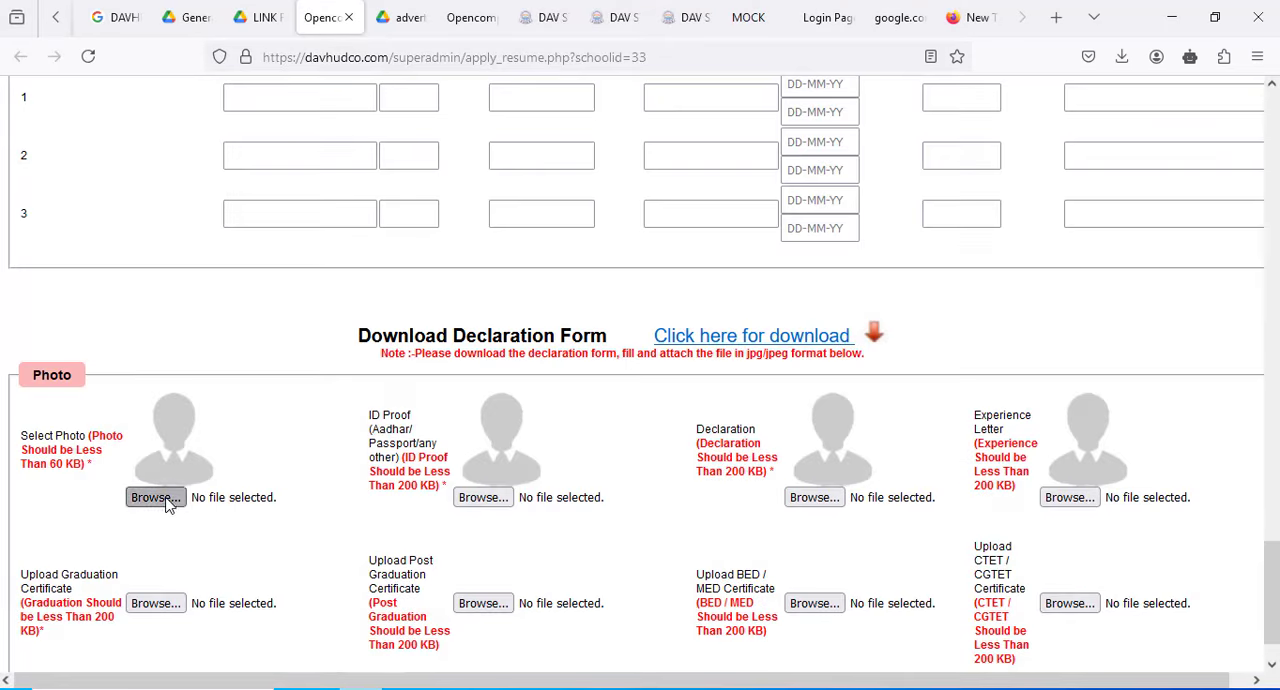
# - Attach P2 - Copy.JPG from the applicant's folder as the application photo
pyautogui.click(132, 500)
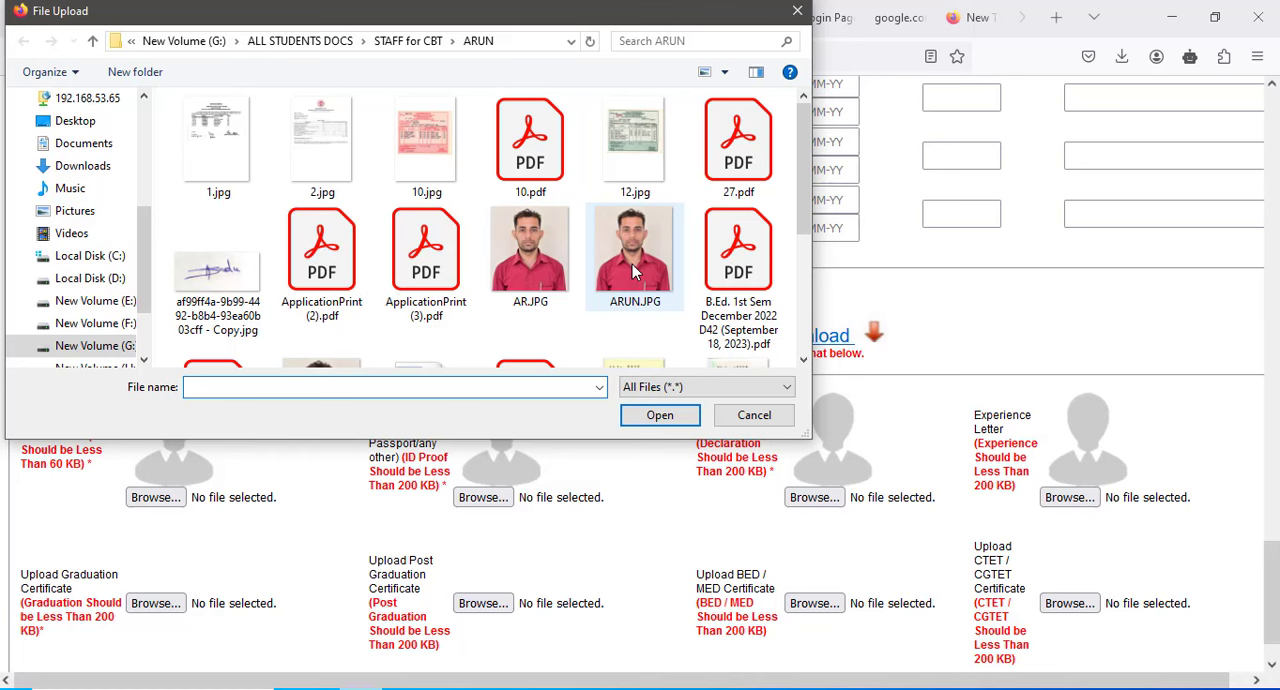
pyautogui.scroll(-1, 632, 264)
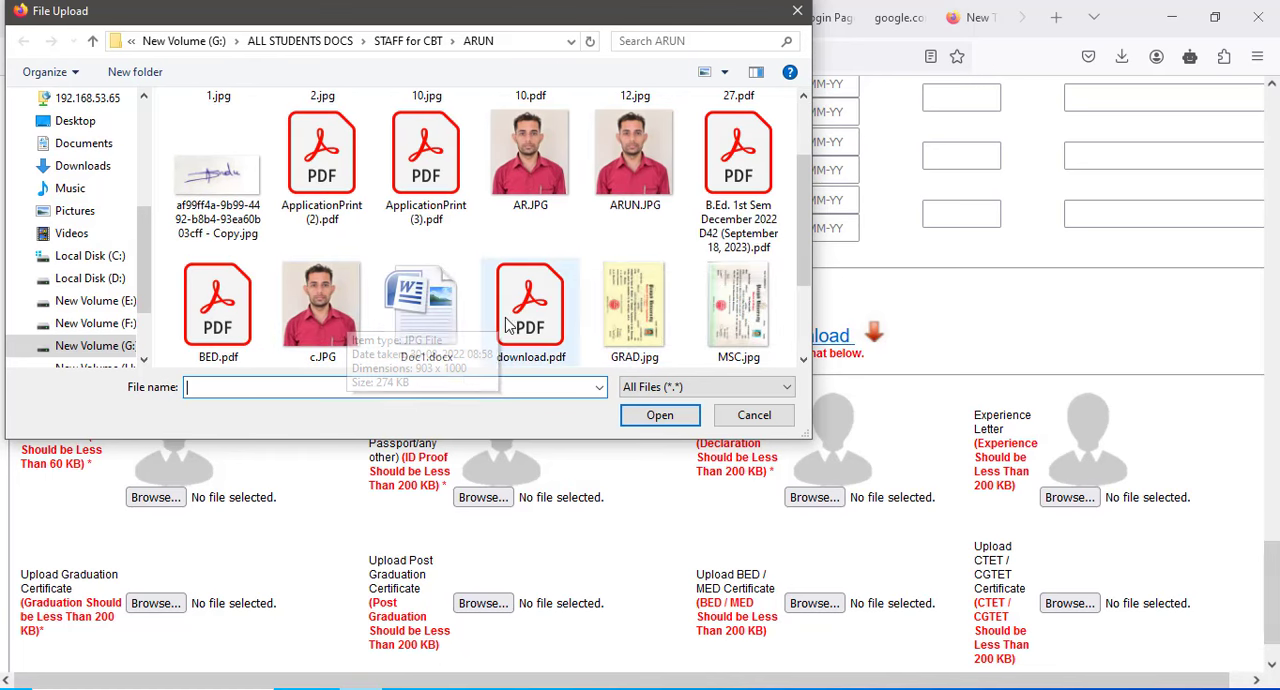
pyautogui.scroll(-1, 490, 322)
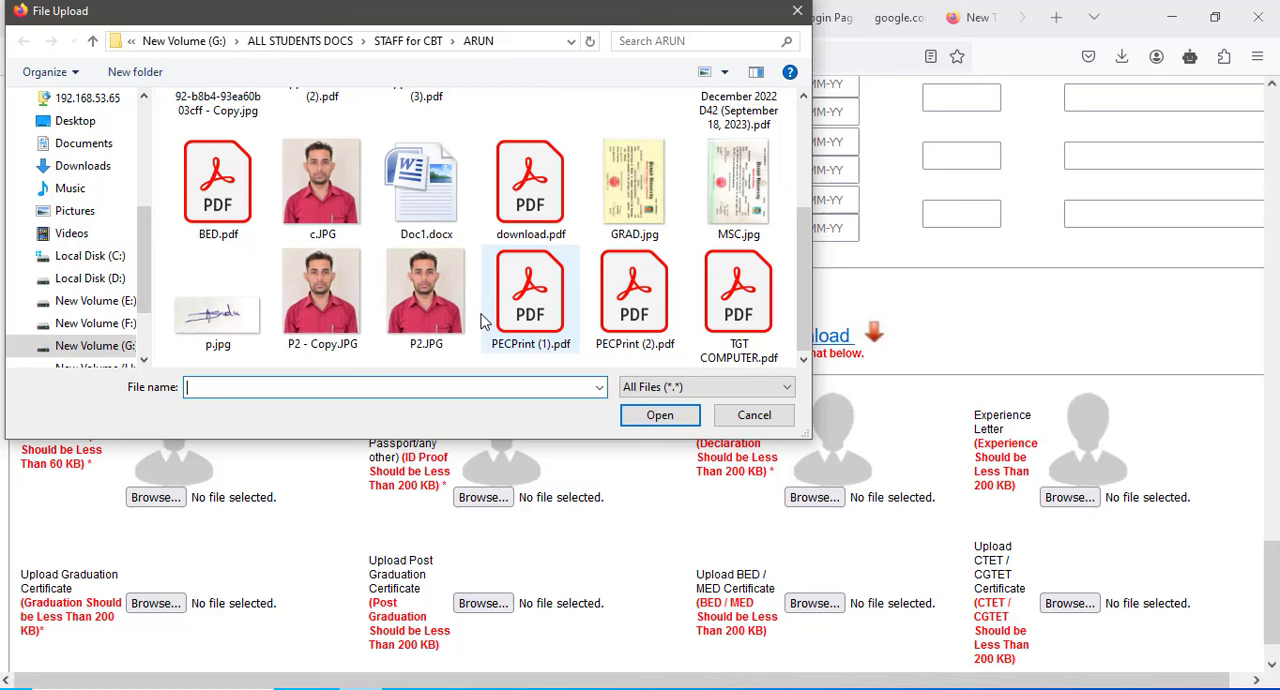
pyautogui.doubleClick(340, 305)
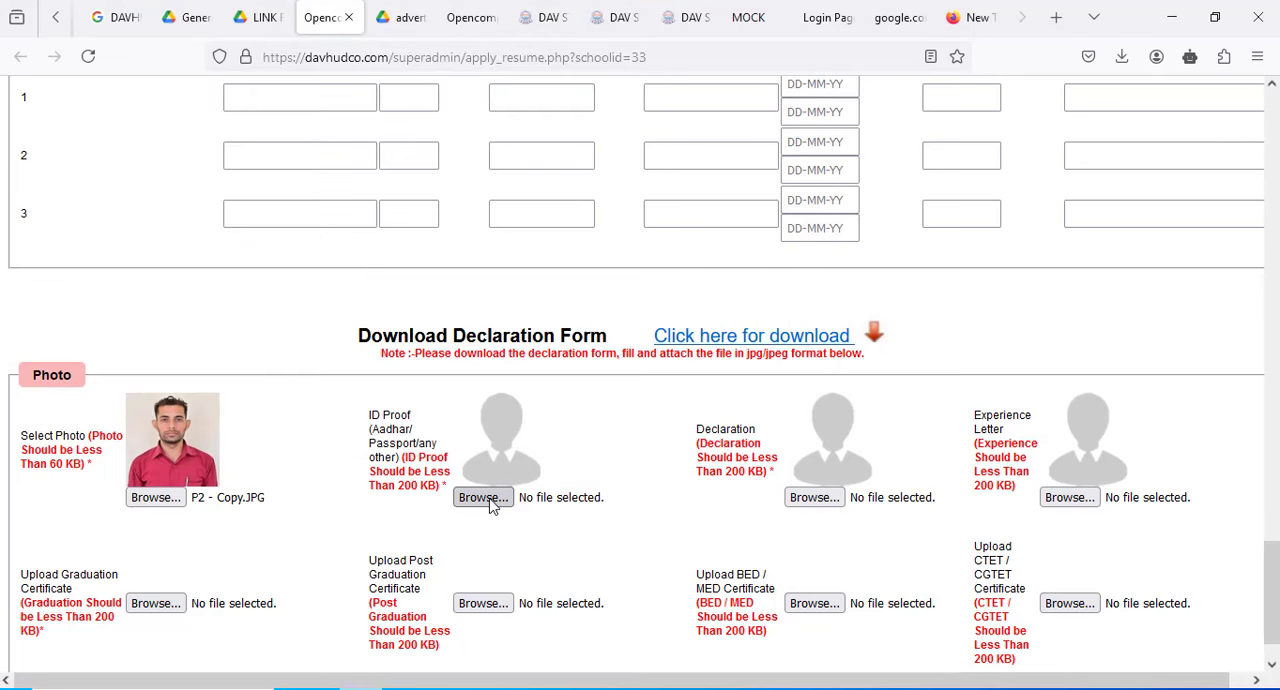
# - Try to submit the application with only the photo attached
pyautogui.click(488, 503)
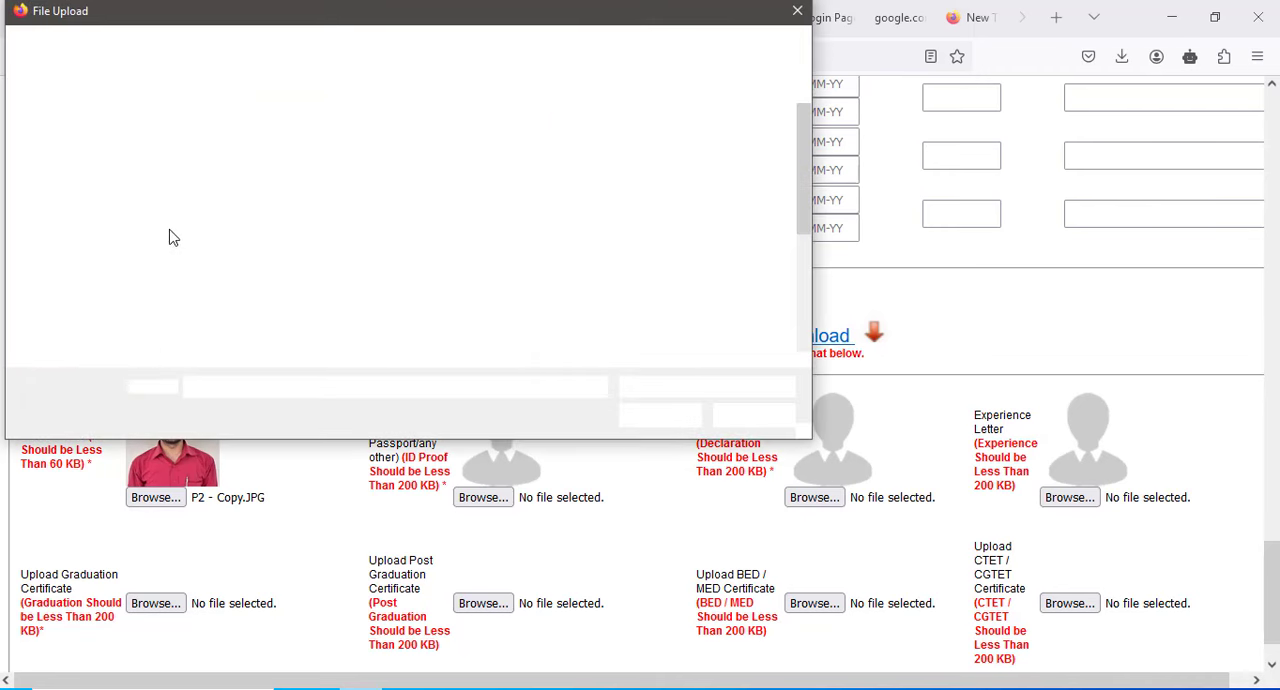
pyautogui.click(757, 419)
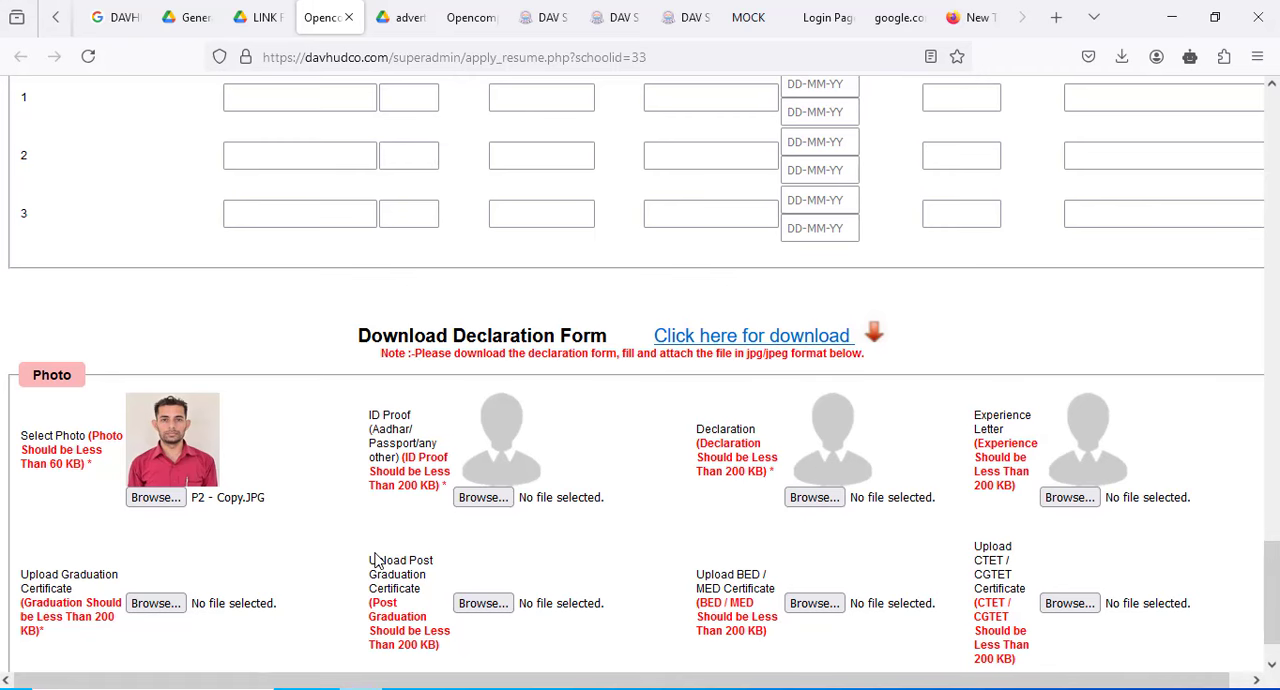
pyautogui.scroll(-1, 377, 562)
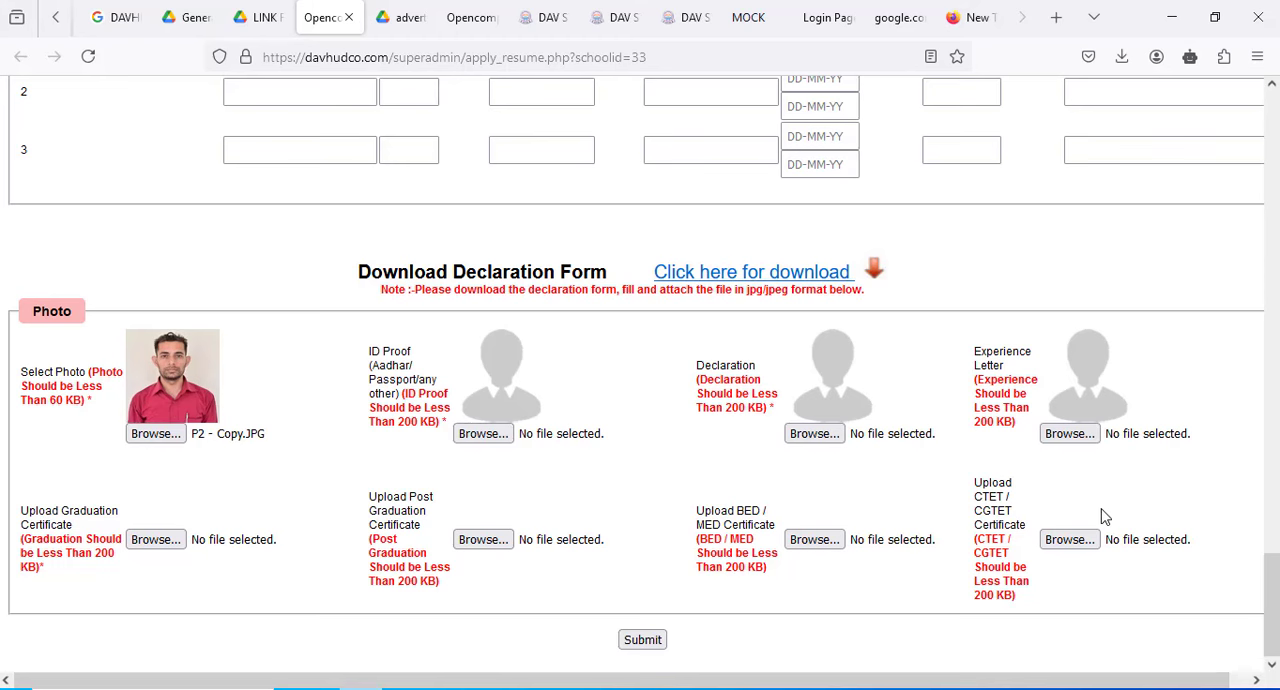
pyautogui.click(640, 641)
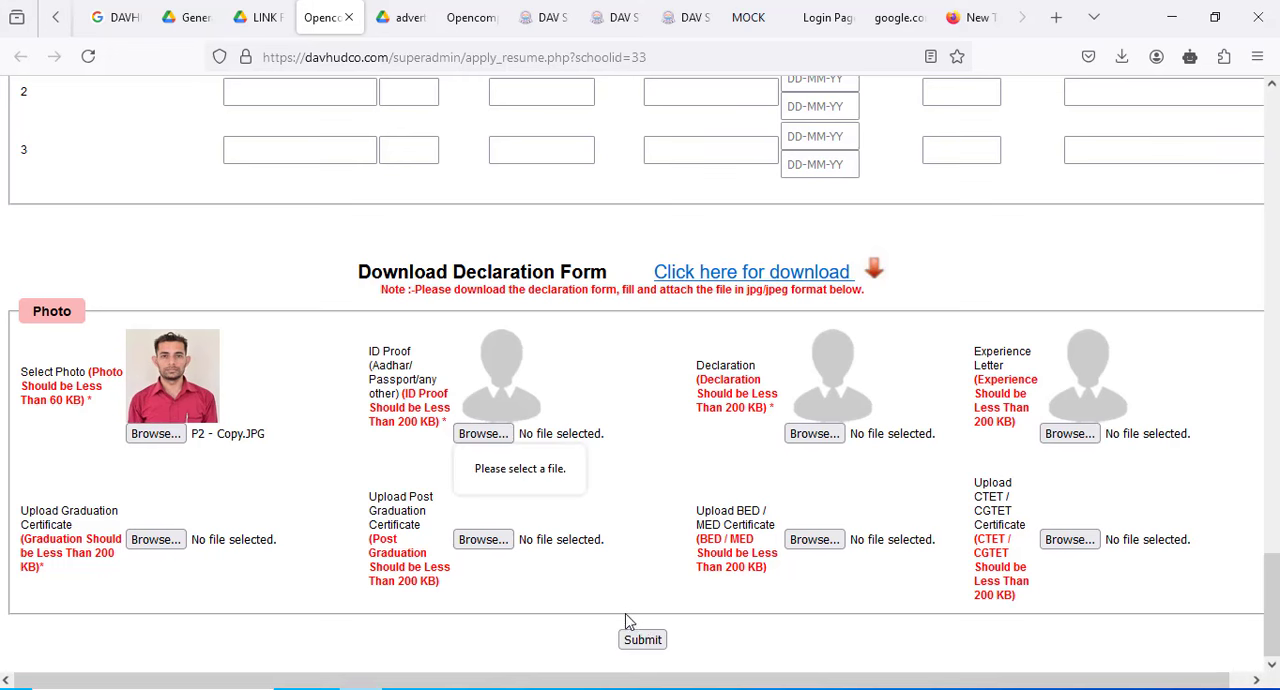
# - Attach the signature image p.jpg from the applicant's folder as the ID Proof
pyautogui.click(480, 436)
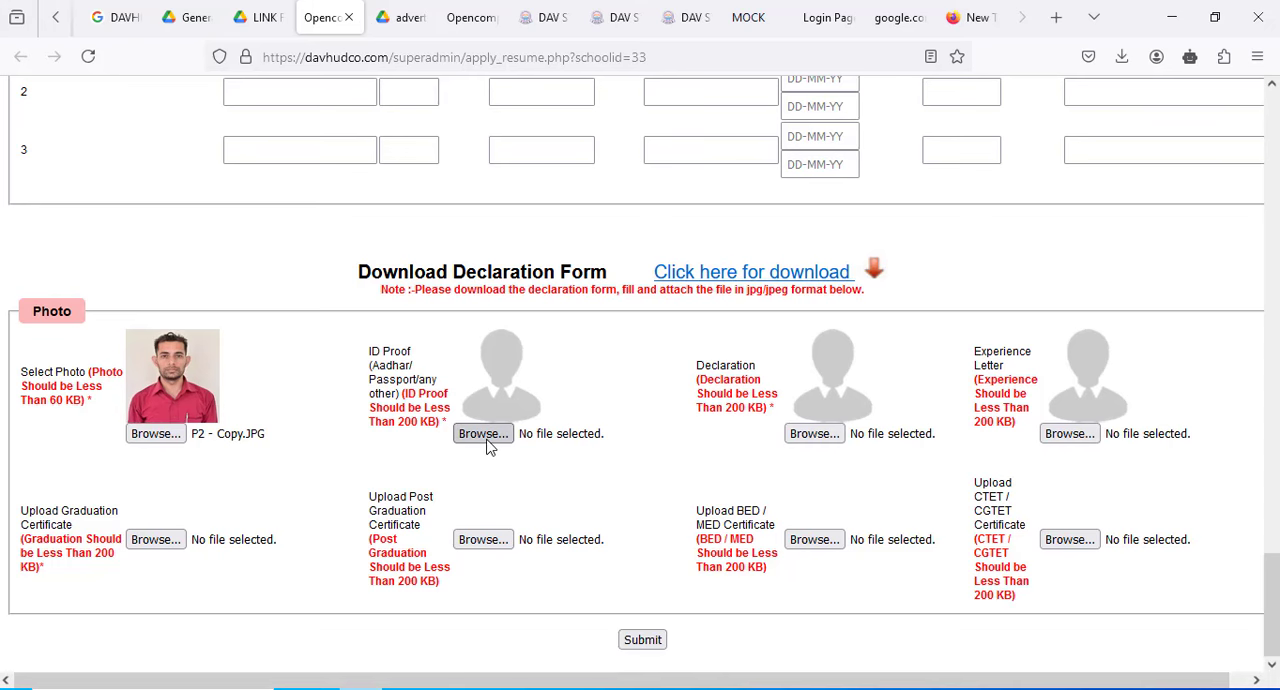
pyautogui.click(490, 442)
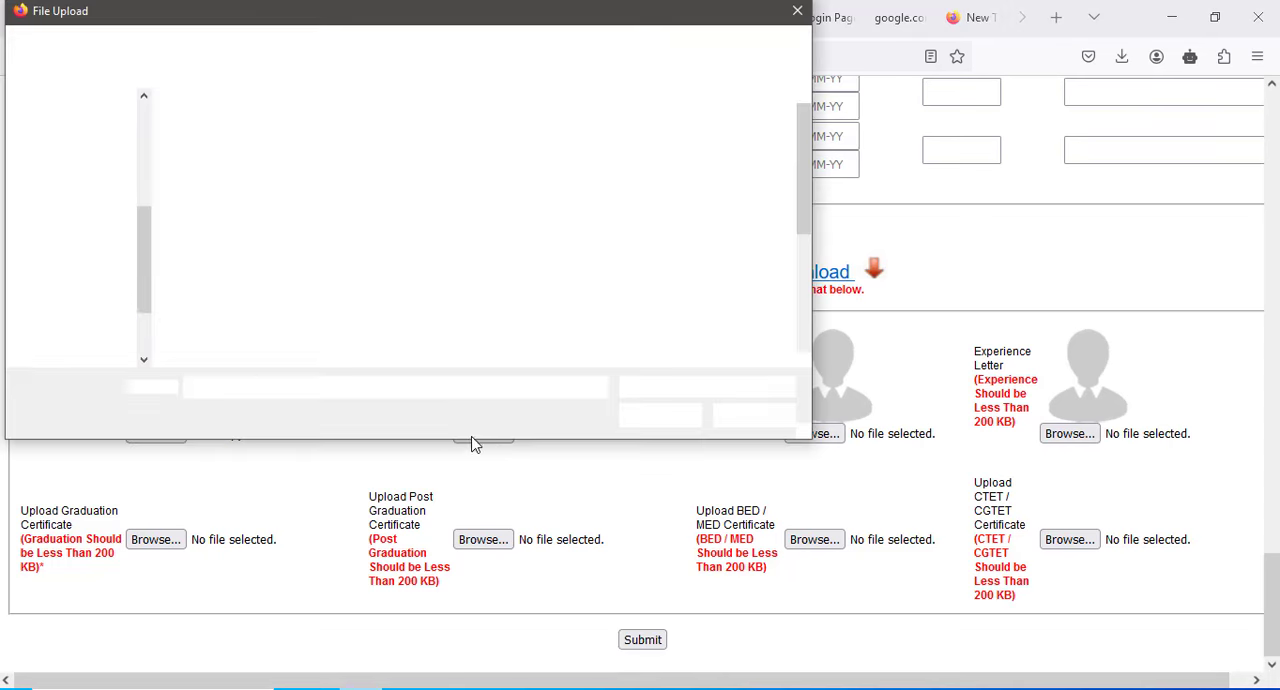
pyautogui.scroll(-3, 426, 297)
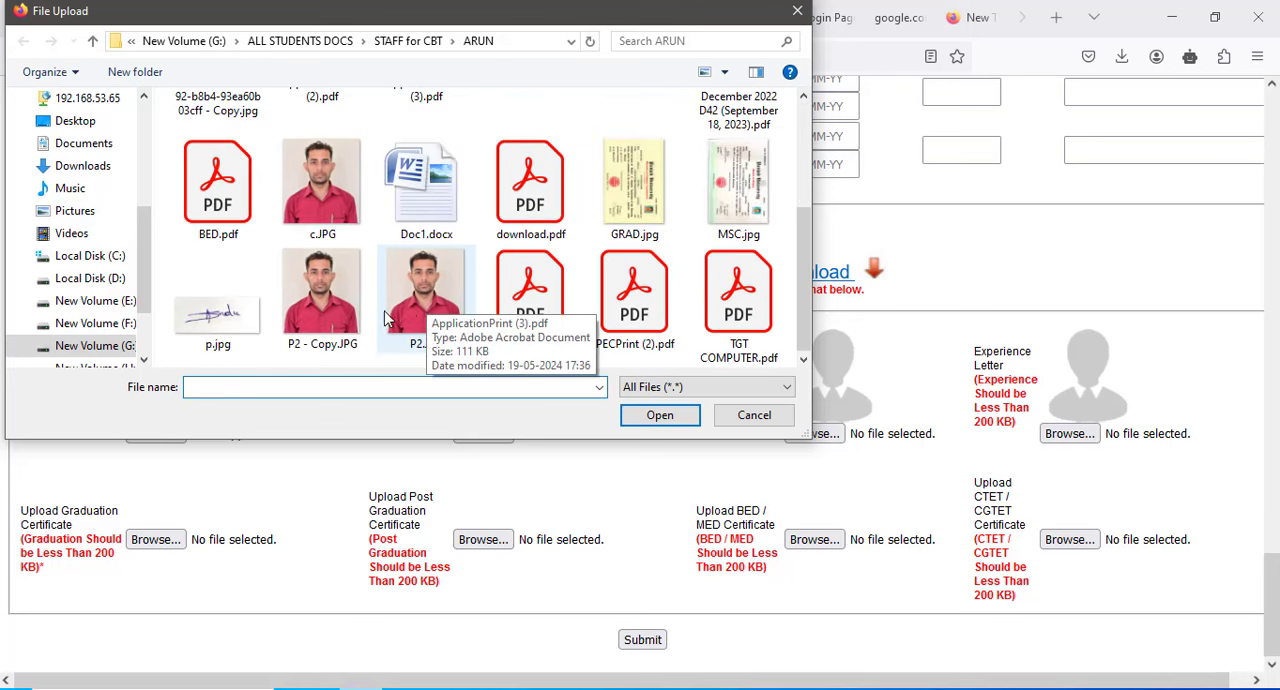
pyautogui.doubleClick(217, 315)
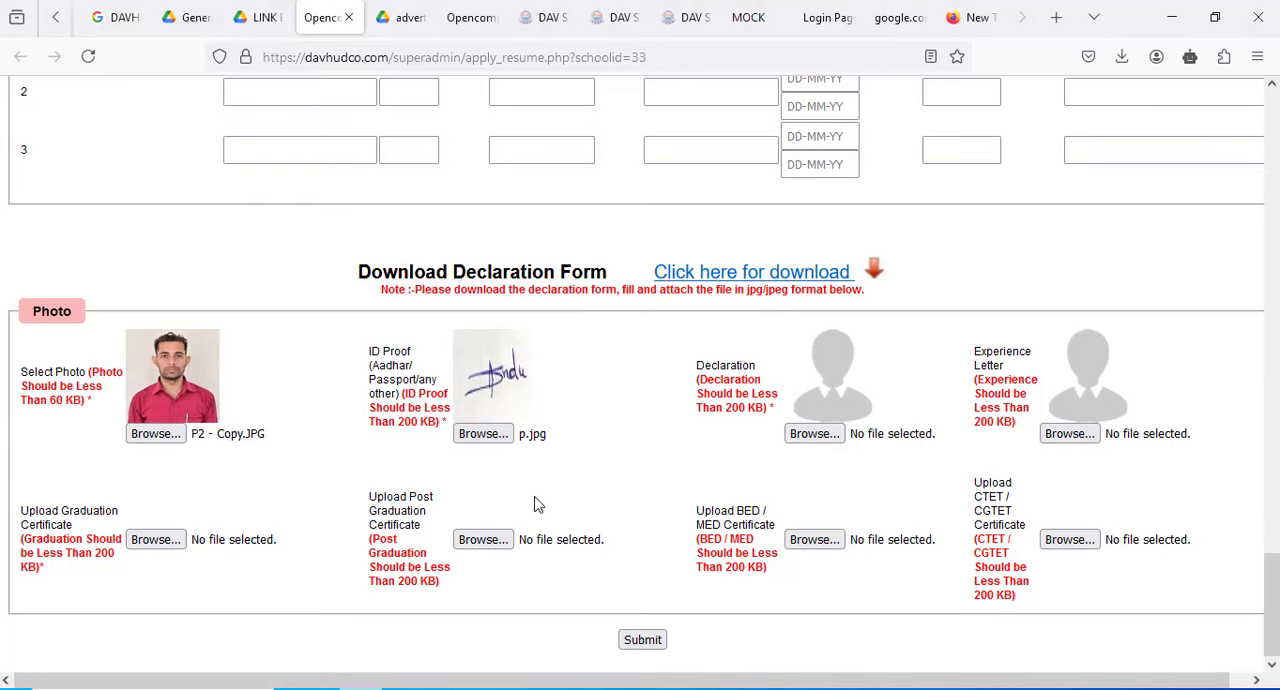
# - Replace the ID Proof file with 1.jpg from the applicant's folder and try to submit the application
pyautogui.click(489, 443)
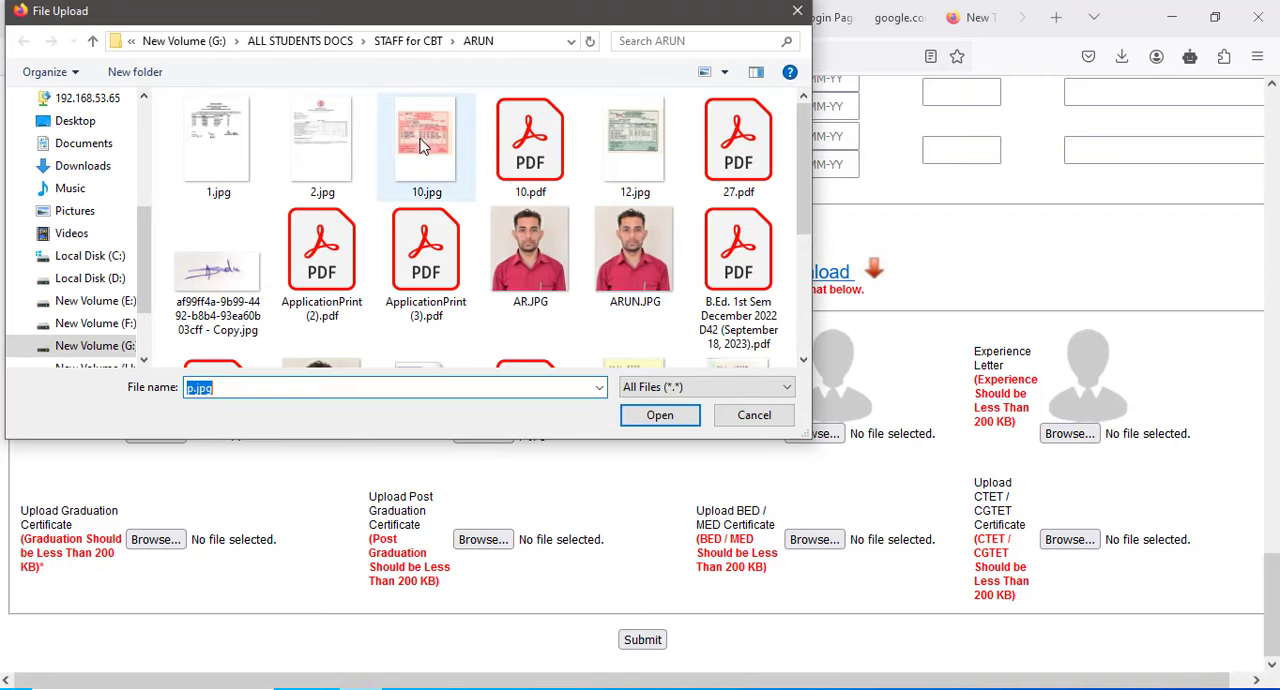
pyautogui.doubleClick(238, 146)
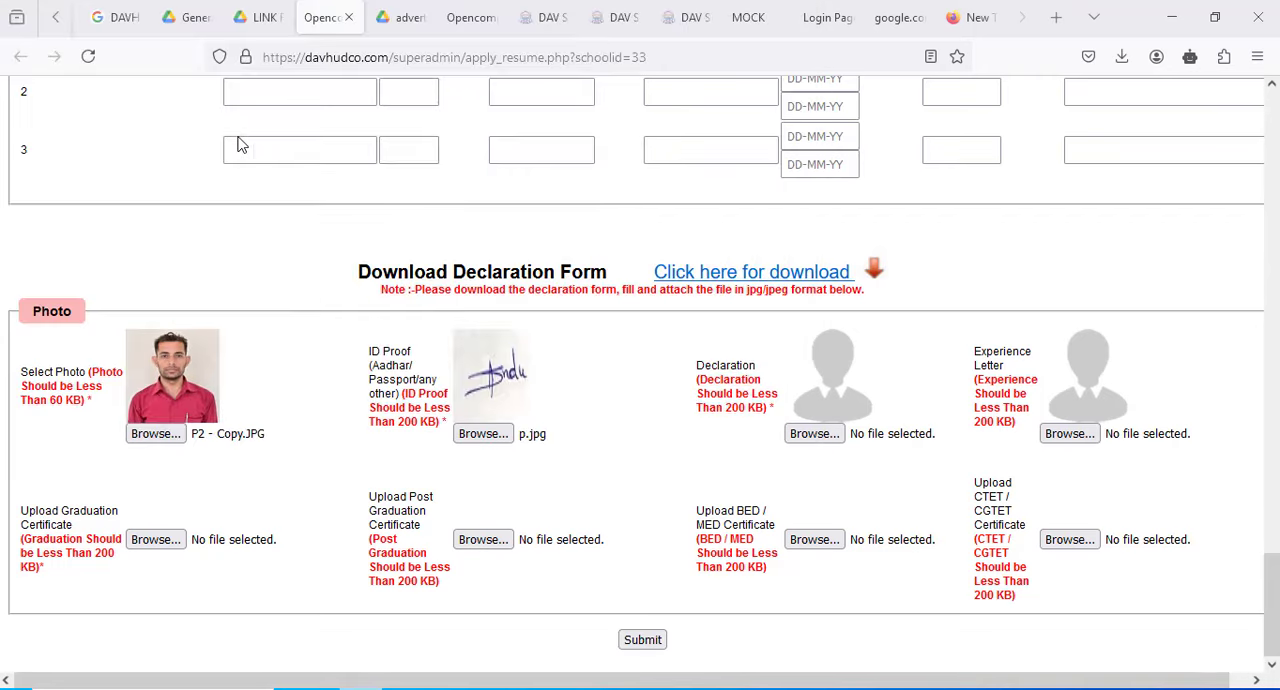
pyautogui.click(642, 641)
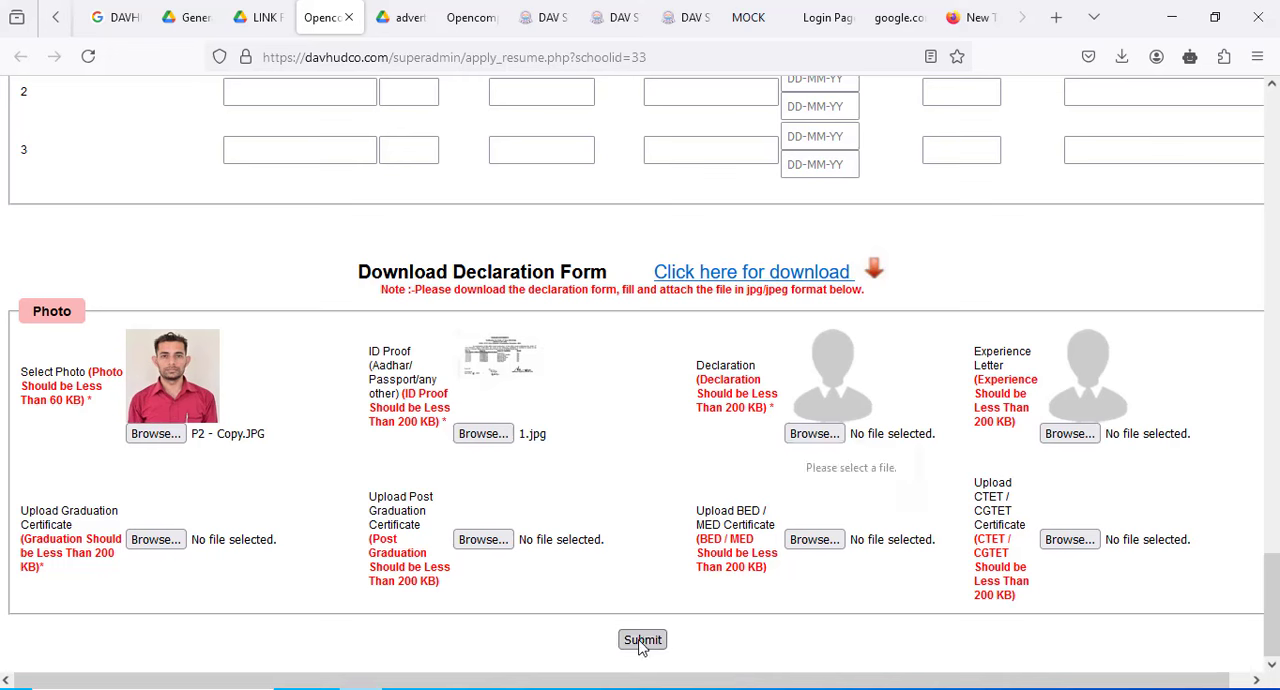
# - Download the declaration form and attach Declaration(1).jpg from the Downloads folder as the Declaration
pyautogui.click(722, 285)
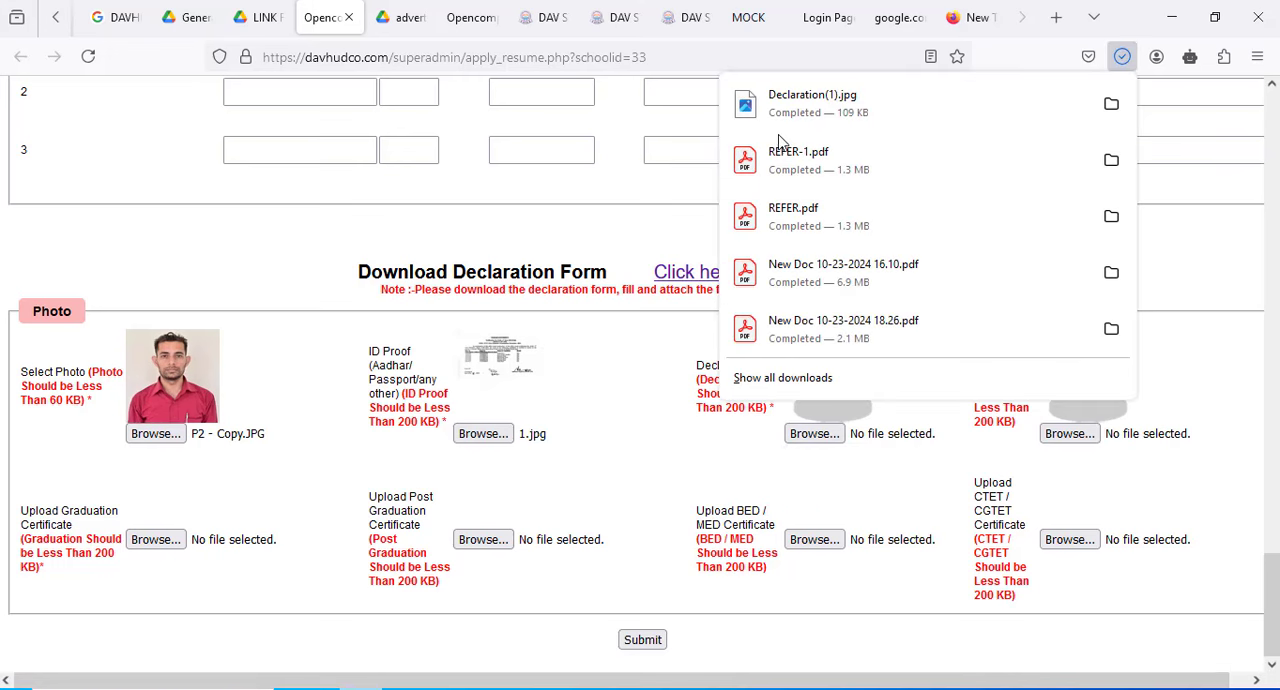
pyautogui.click(634, 394)
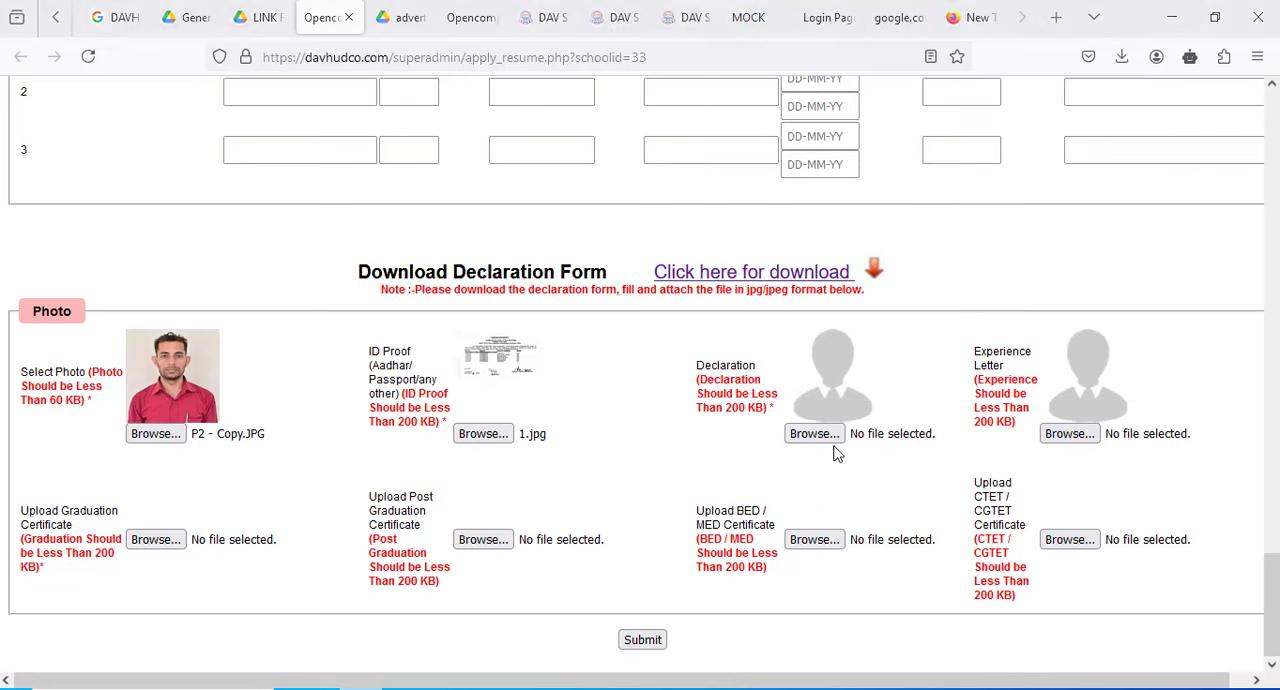
pyautogui.click(828, 437)
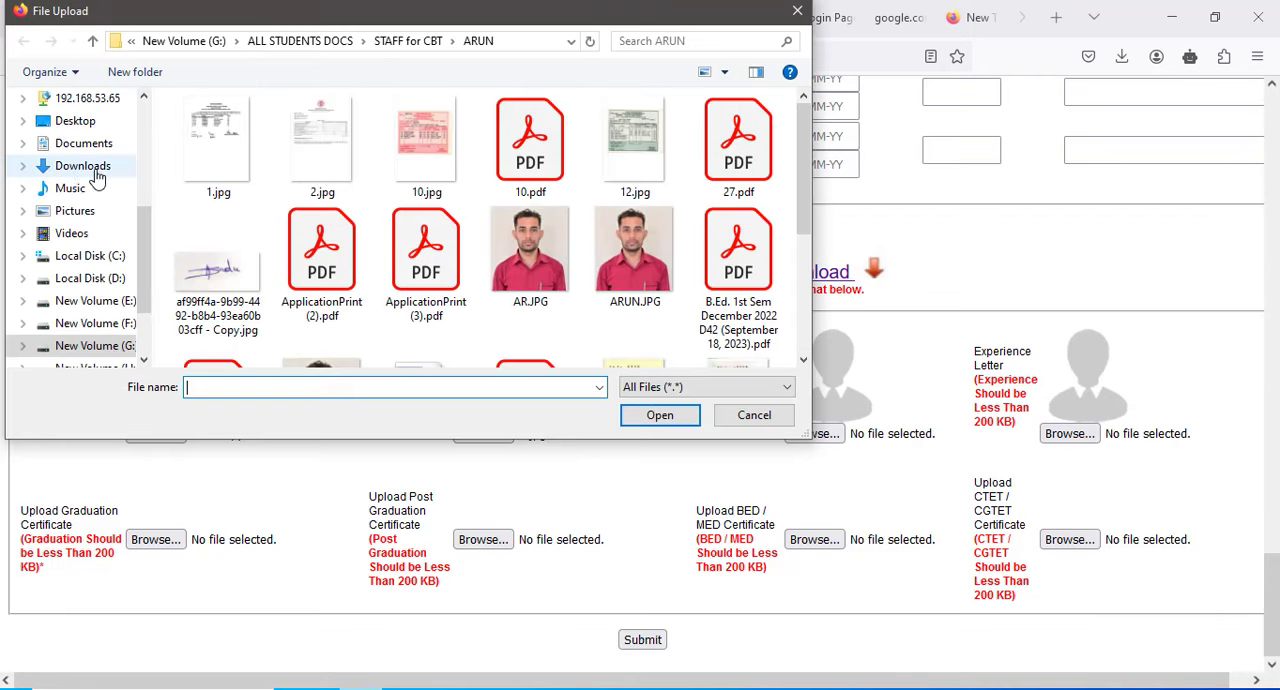
pyautogui.click(100, 173)
pyautogui.doubleClick(272, 177)
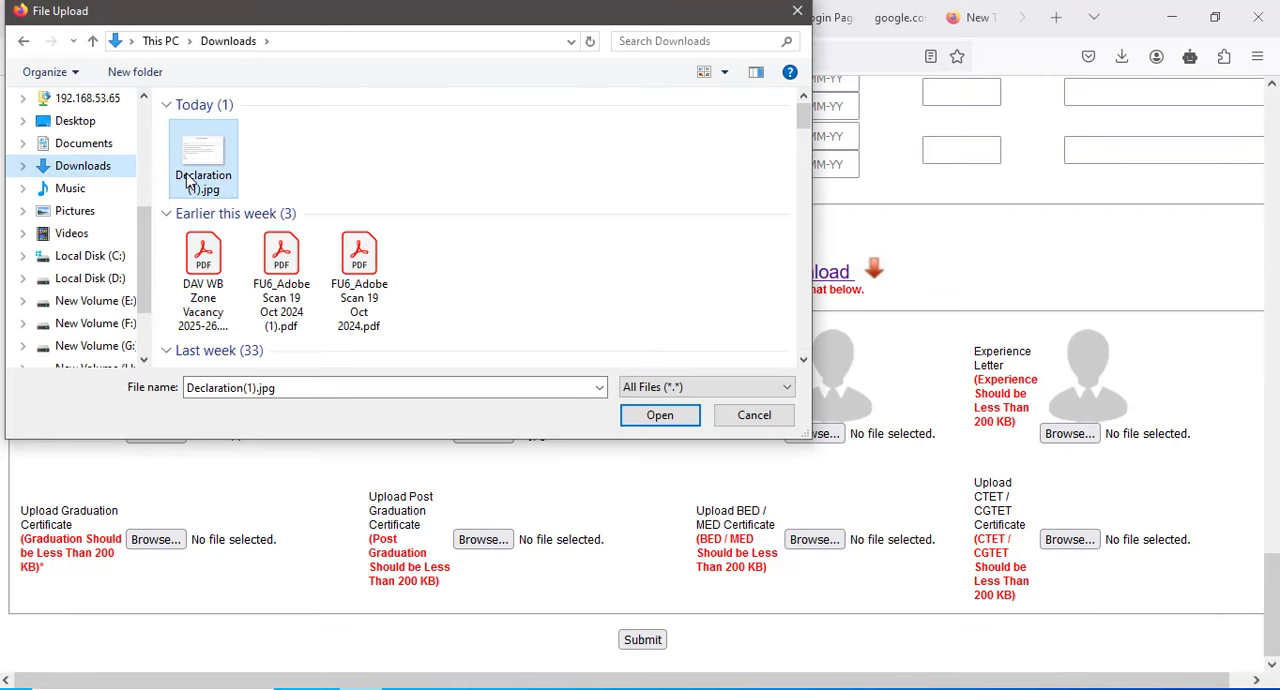
# - Try to submit the application and review the whole form, from the academic and personal details through work experience to the uploads
pyautogui.click(641, 645)
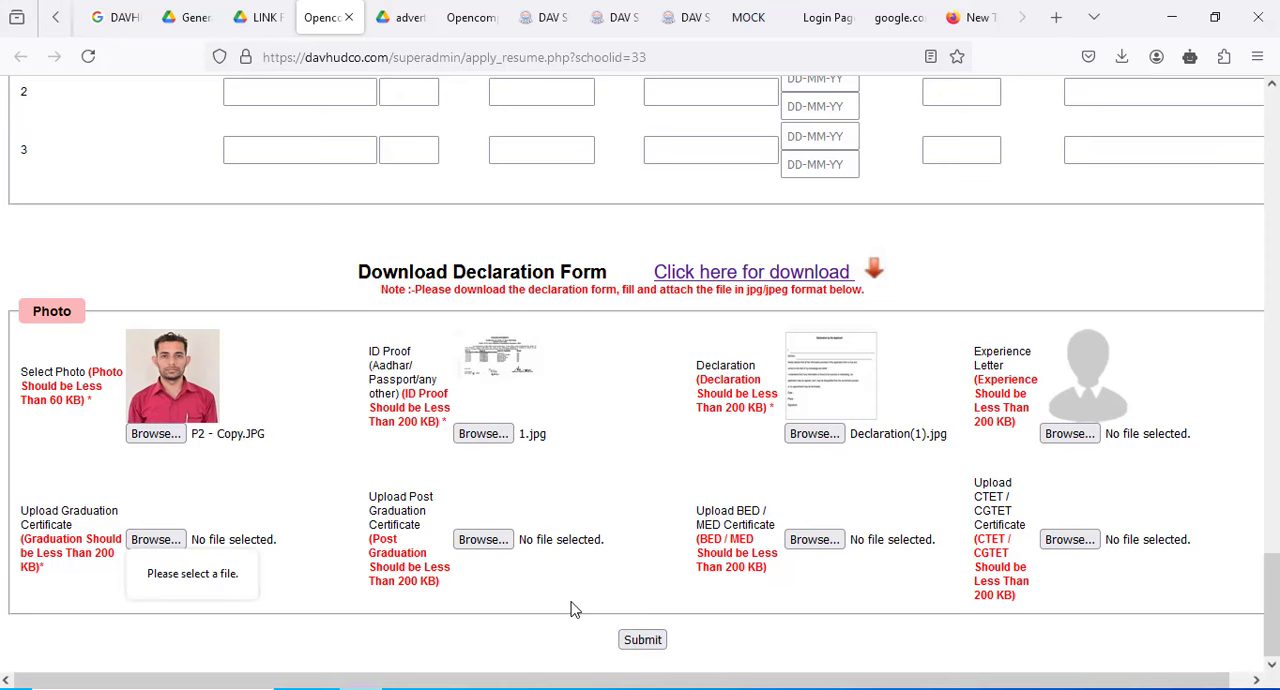
pyautogui.scroll(20, 575, 609)
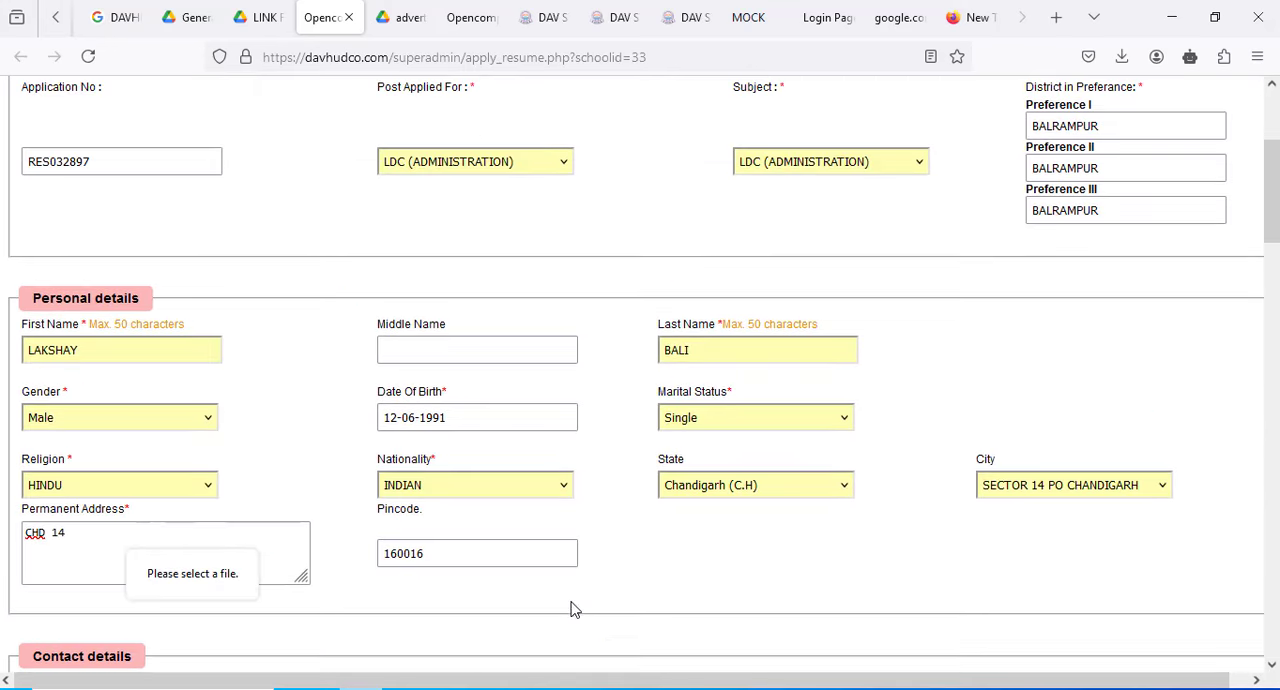
pyautogui.scroll(3, 575, 609)
pyautogui.scroll(-20, 575, 609)
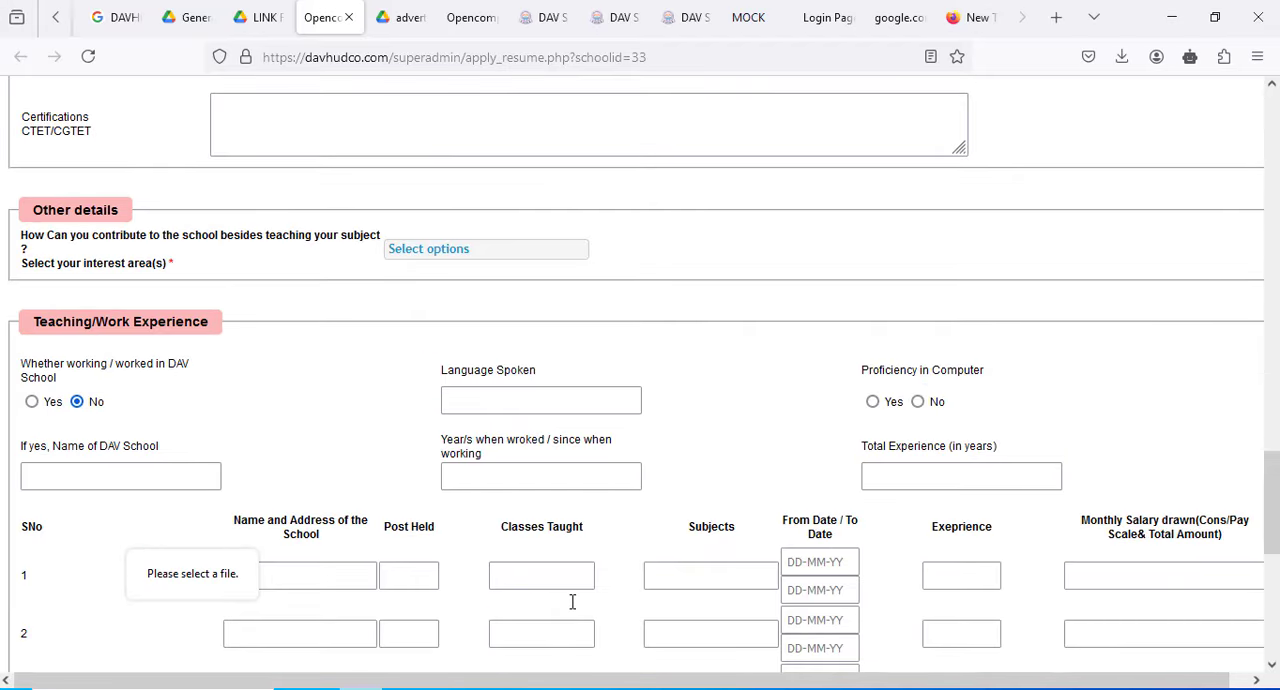
pyautogui.click(641, 640)
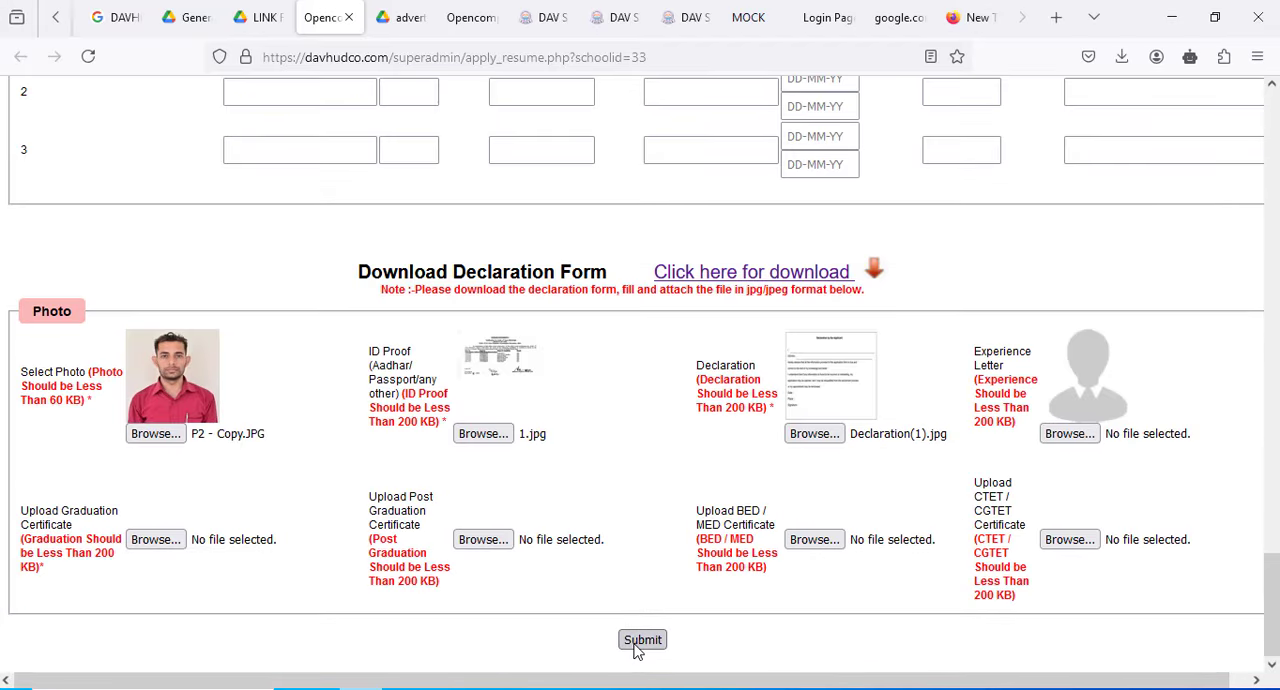
pyautogui.click(397, 10)
pyautogui.click(340, 15)
pyautogui.scroll(7, 603, 430)
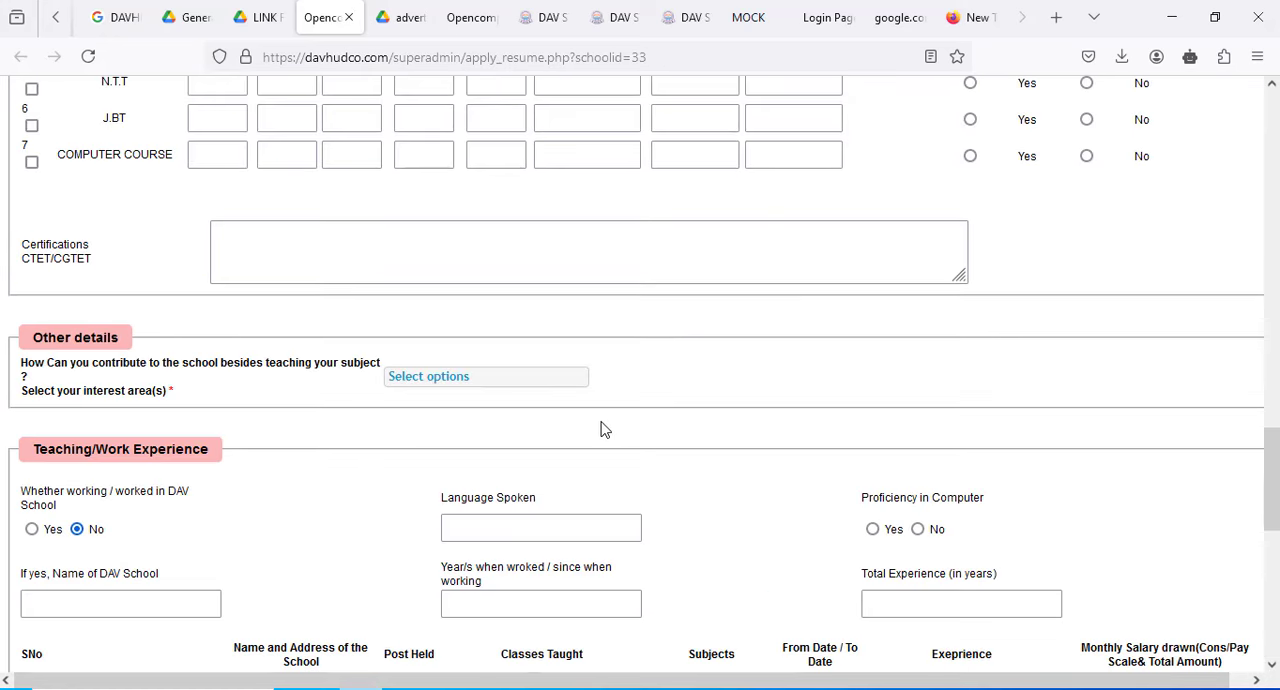
pyautogui.scroll(4, 603, 430)
pyautogui.scroll(9, 603, 421)
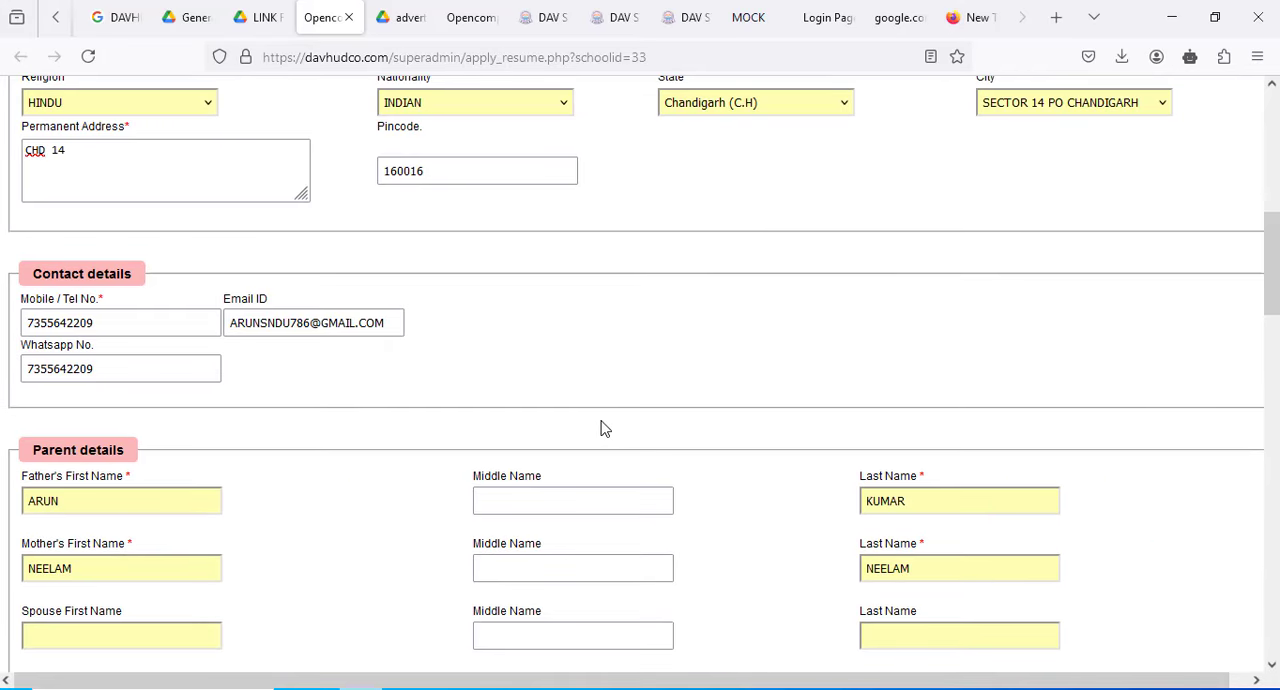
pyautogui.scroll(3, 603, 428)
pyautogui.scroll(2, 595, 422)
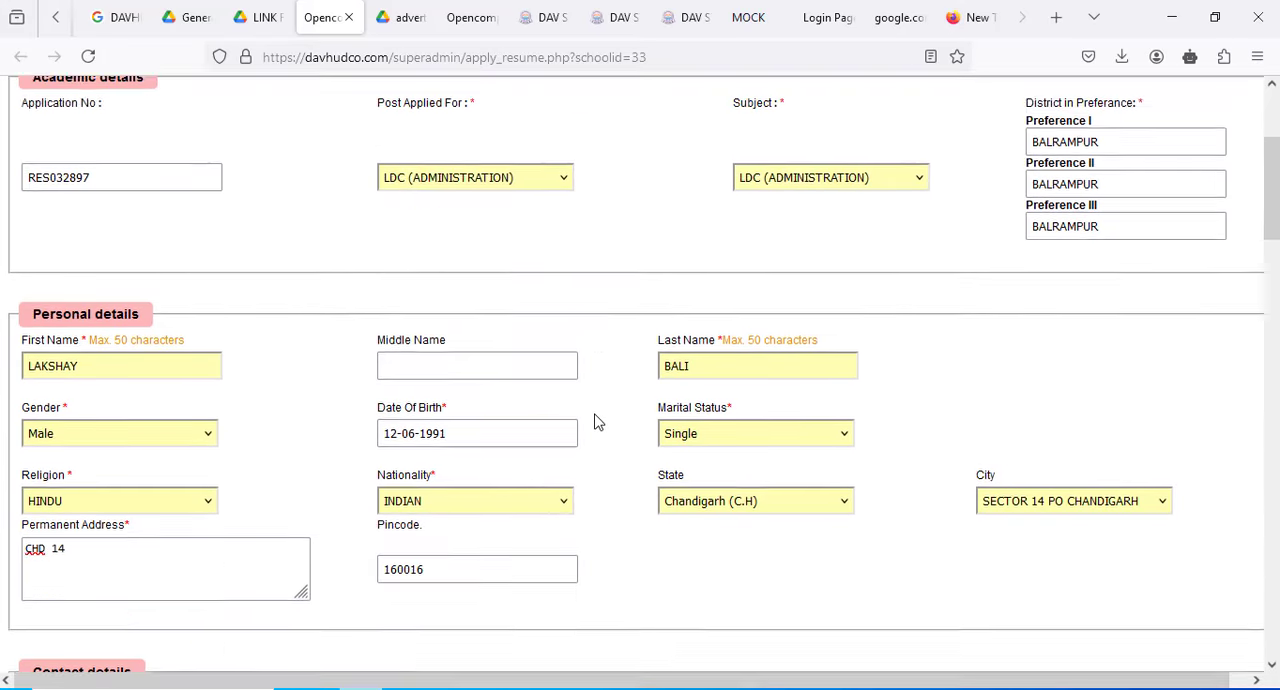
pyautogui.scroll(2, 595, 422)
pyautogui.scroll(-20, 595, 422)
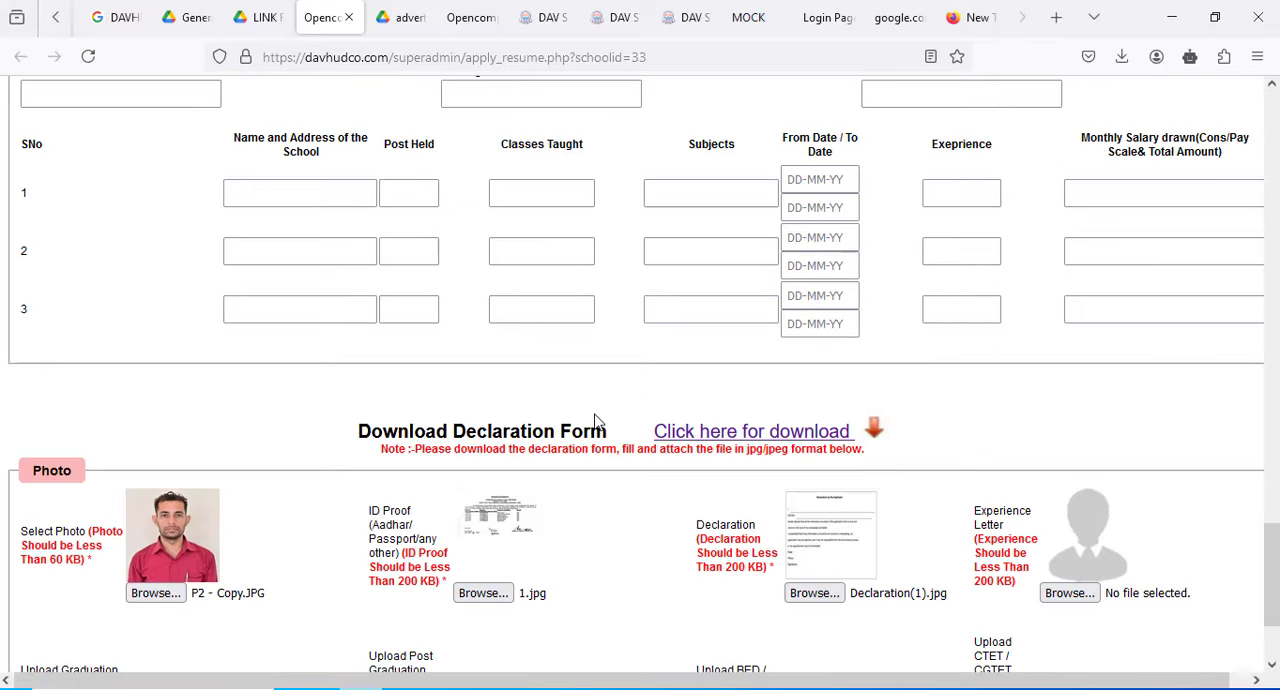
pyautogui.scroll(-2, 595, 422)
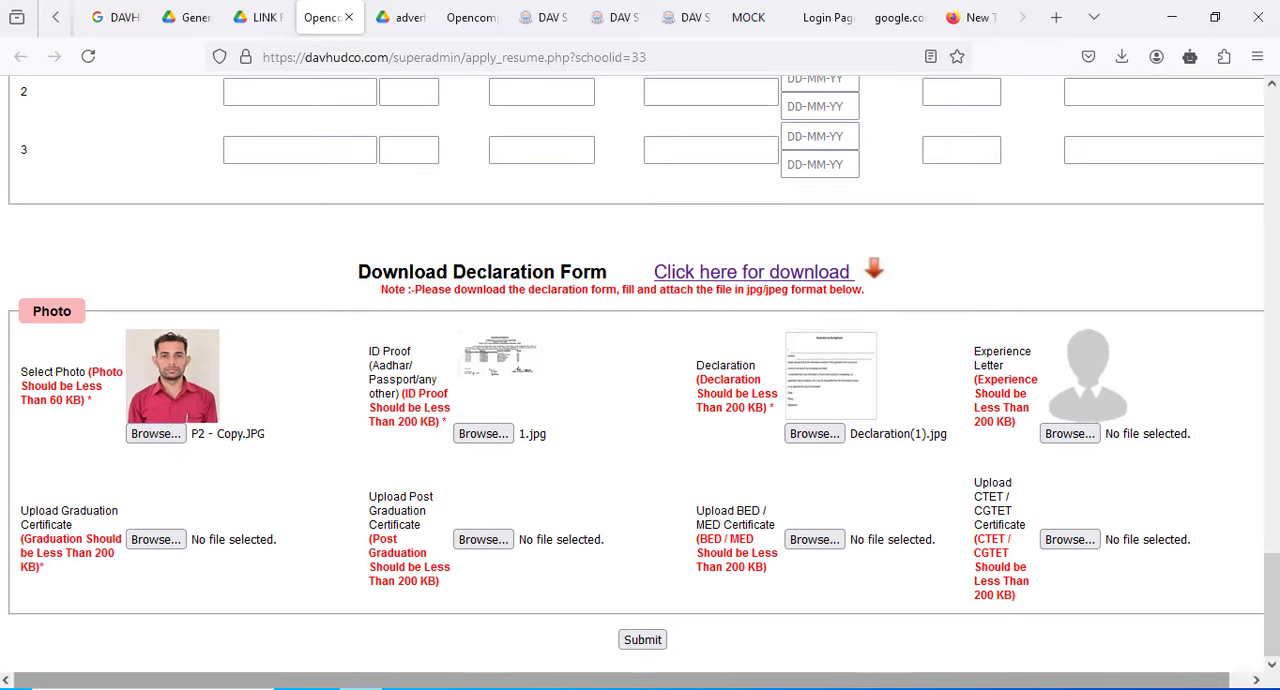
pyautogui.click(504, 688)
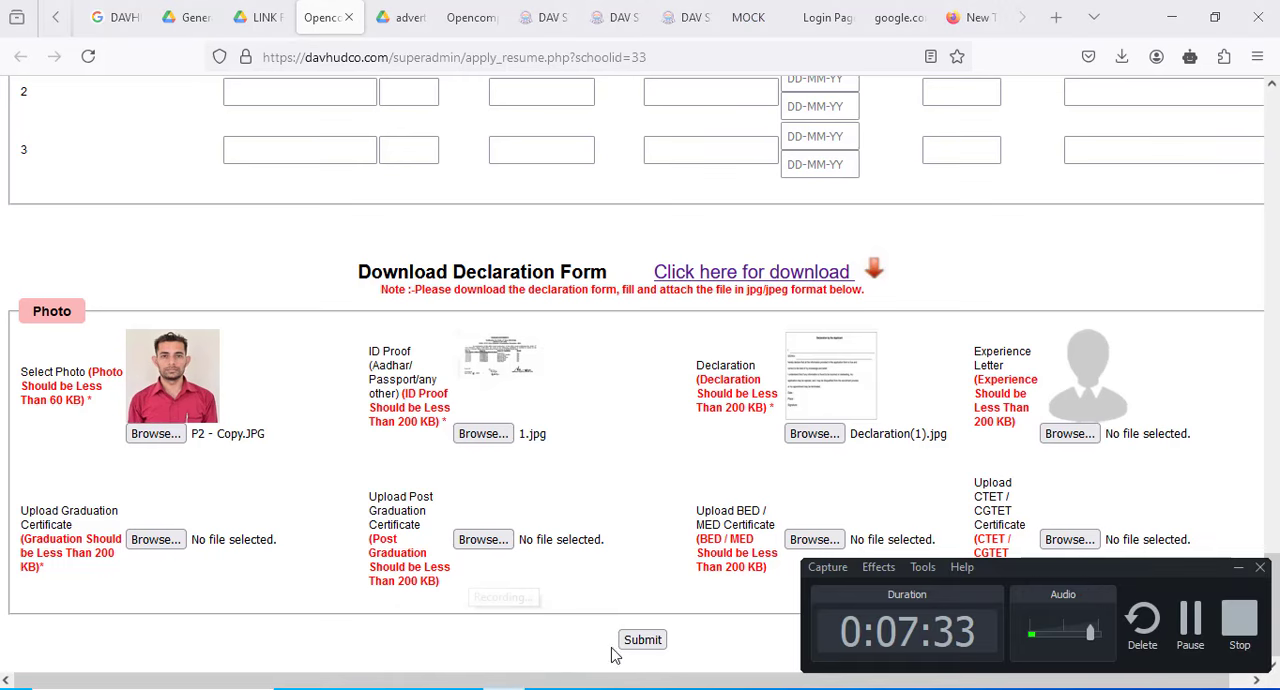
pyautogui.click(1188, 628)
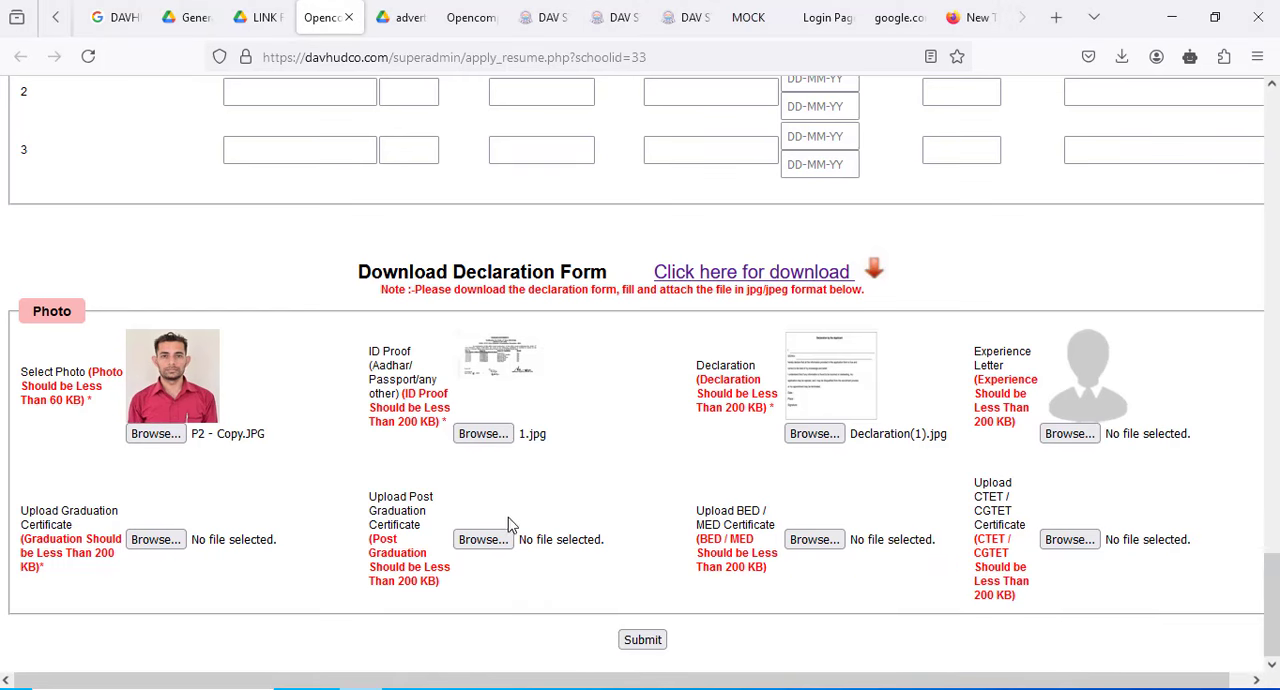
# - Try to submit the application, and attach Declaration(1).jpg from the Downloads folder as the Graduation Certificate
pyautogui.click(651, 640)
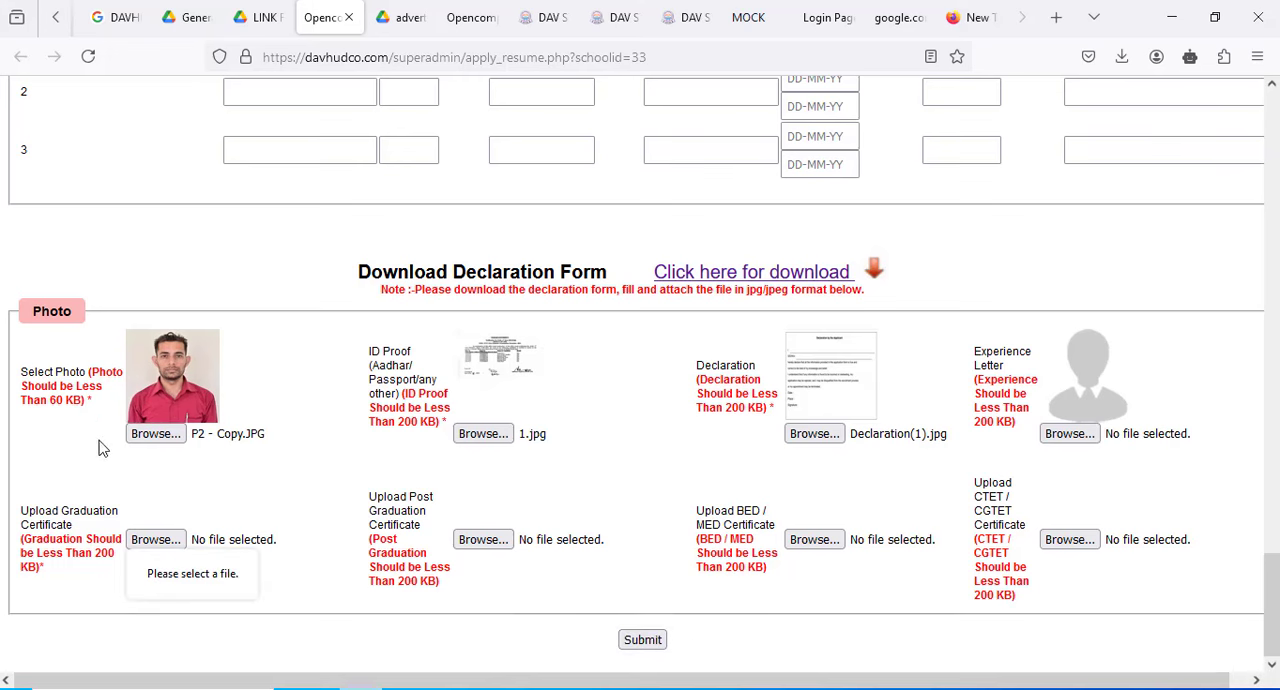
pyautogui.click(153, 550)
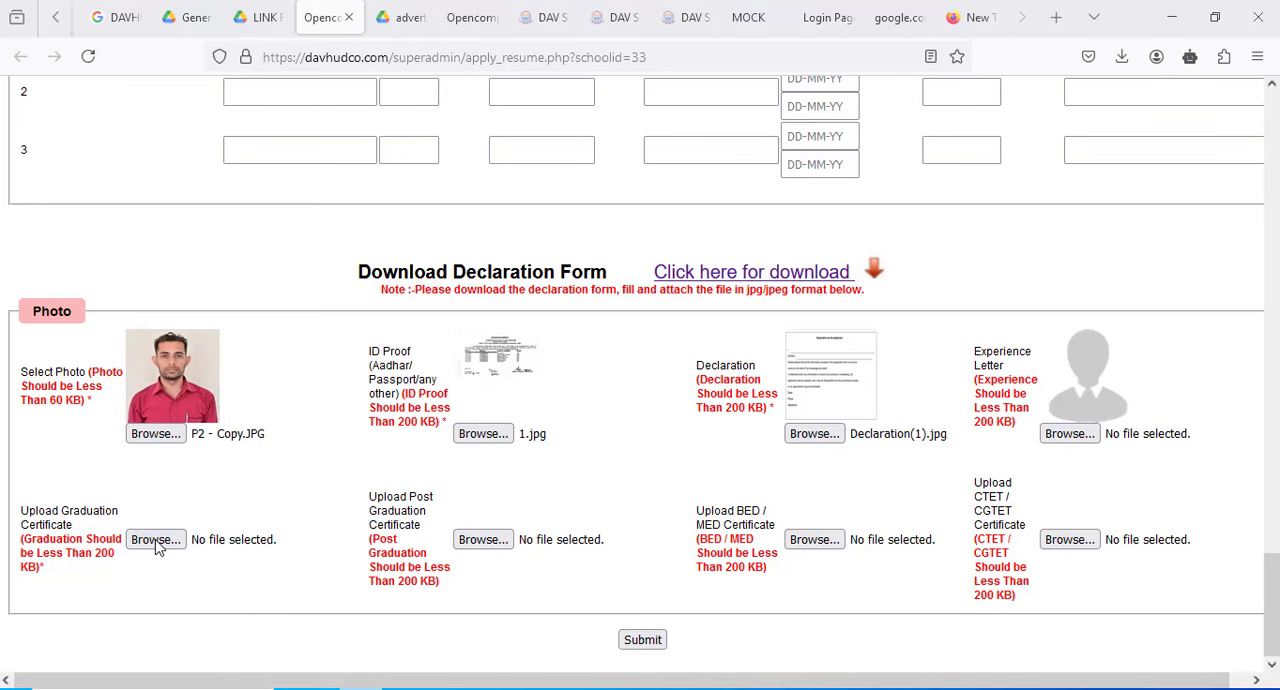
pyautogui.click(155, 541)
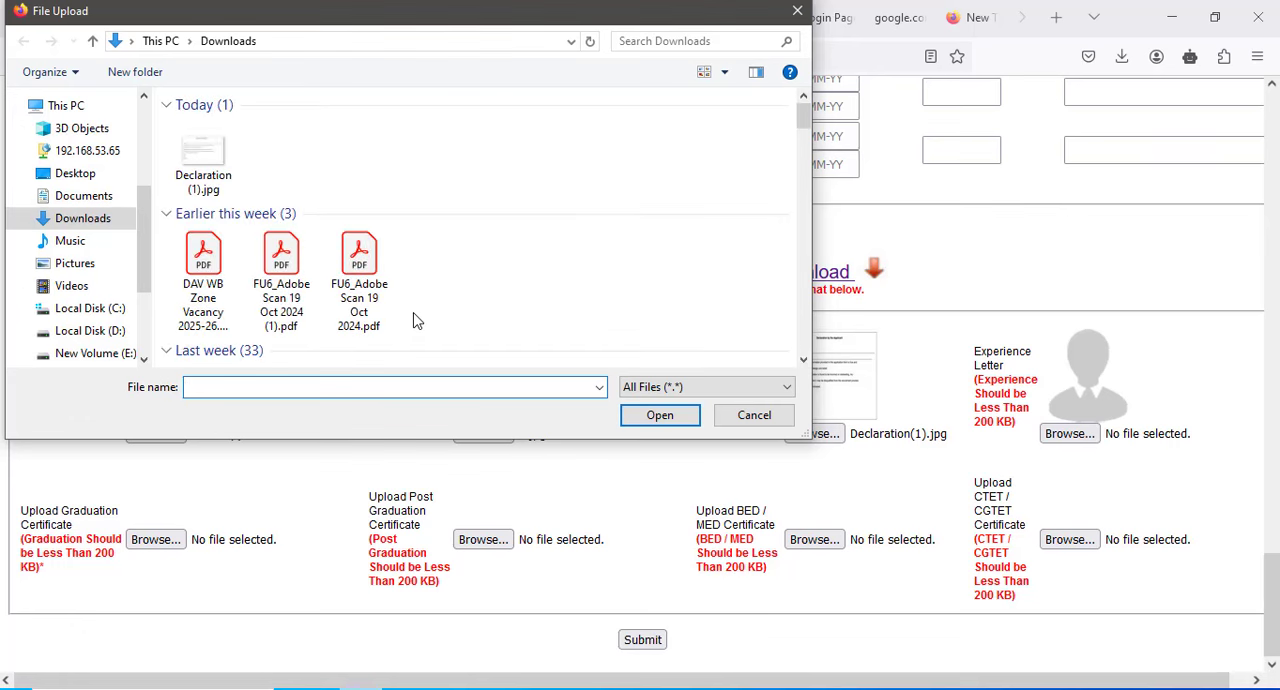
pyautogui.doubleClick(203, 160)
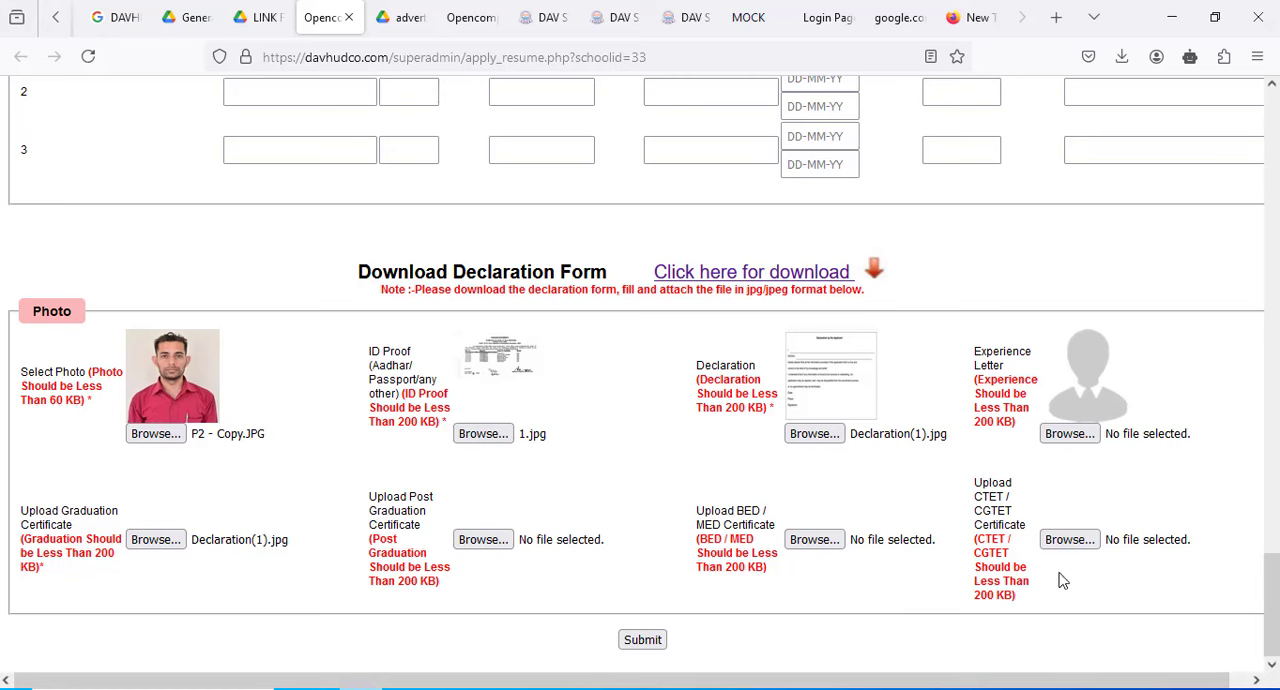
pyautogui.scroll(3, 845, 511)
pyautogui.scroll(1, 845, 511)
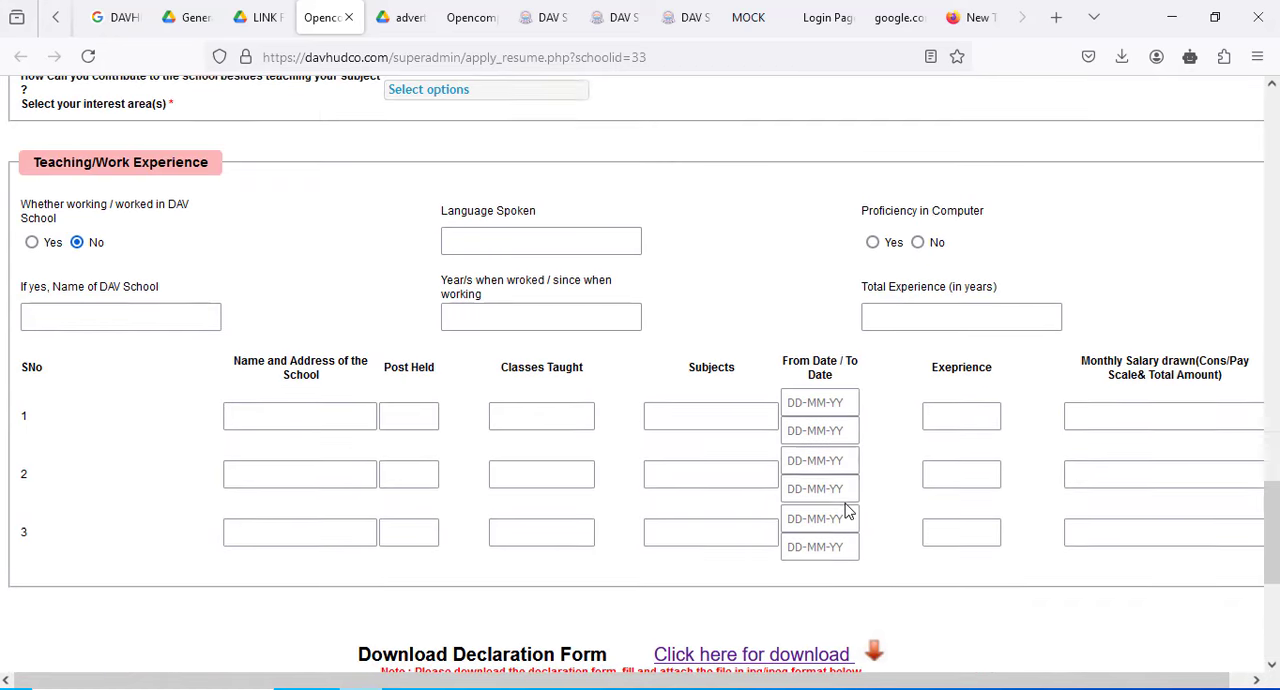
# - Review the filled-in application from the work experience and uploads back up to the academic, parent, contact and personal details
pyautogui.scroll(2, 847, 508)
pyautogui.scroll(-6, 846, 503)
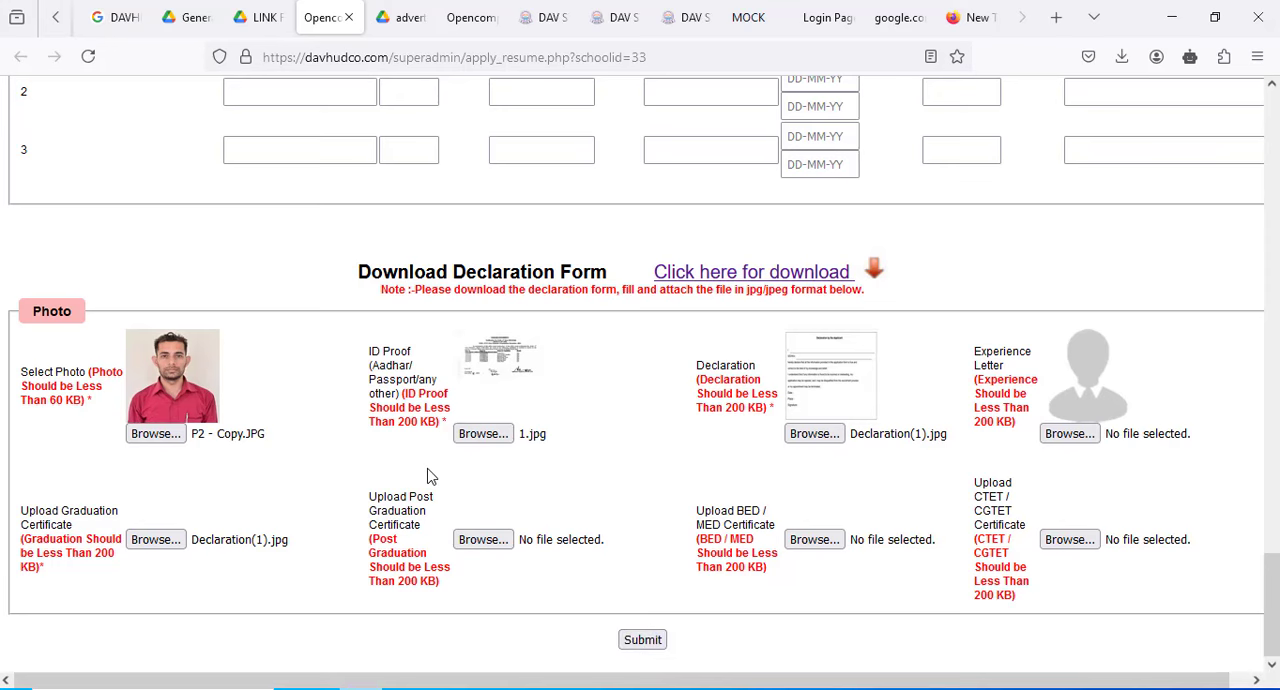
pyautogui.scroll(3, 428, 472)
pyautogui.scroll(3, 428, 472)
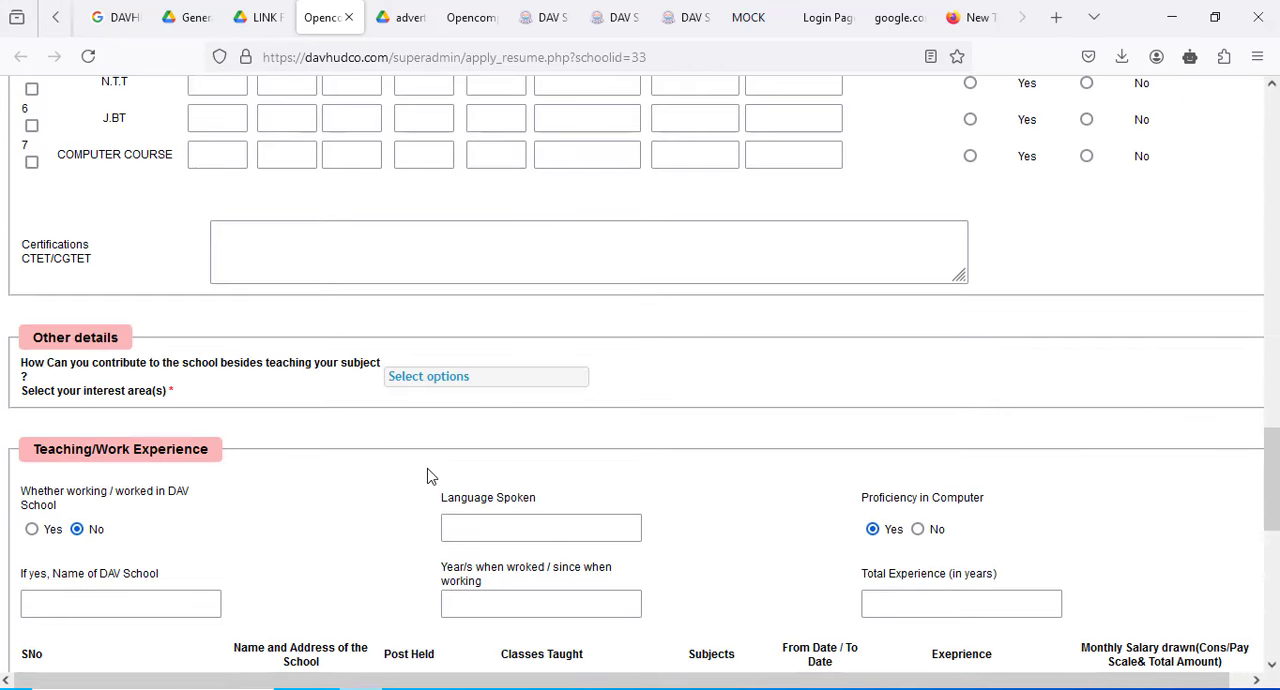
pyautogui.scroll(6, 428, 476)
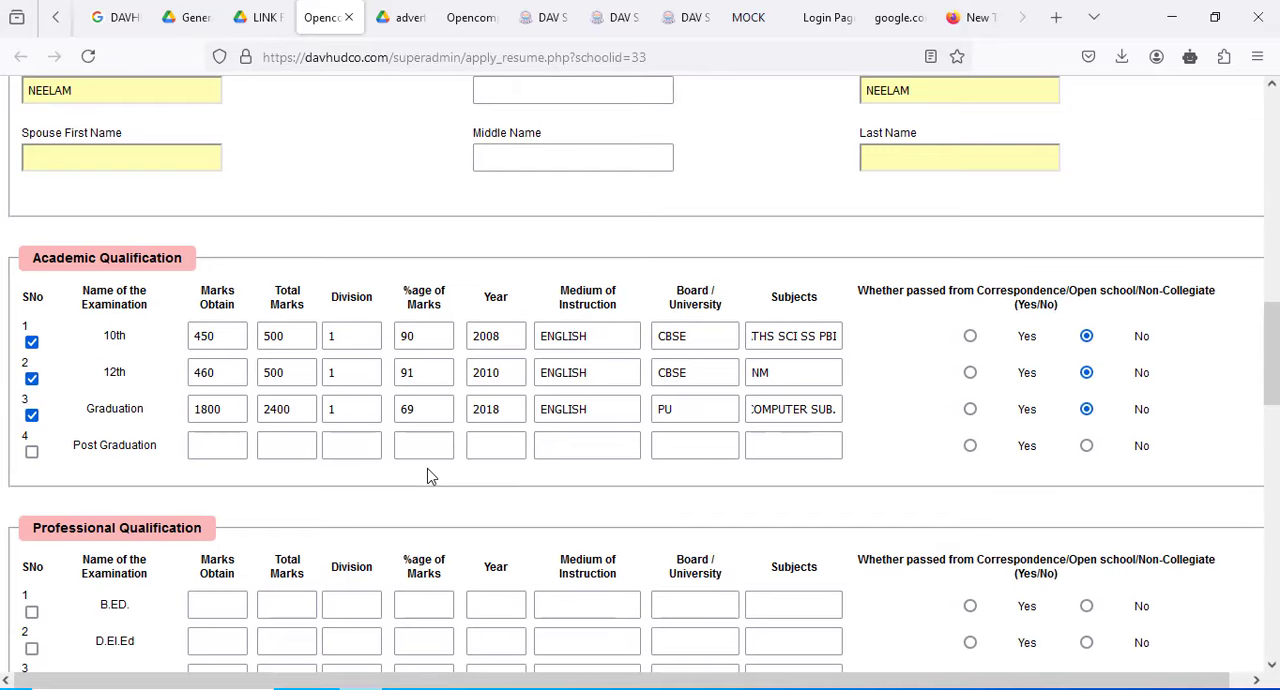
pyautogui.scroll(3, 428, 476)
pyautogui.scroll(-2, 428, 476)
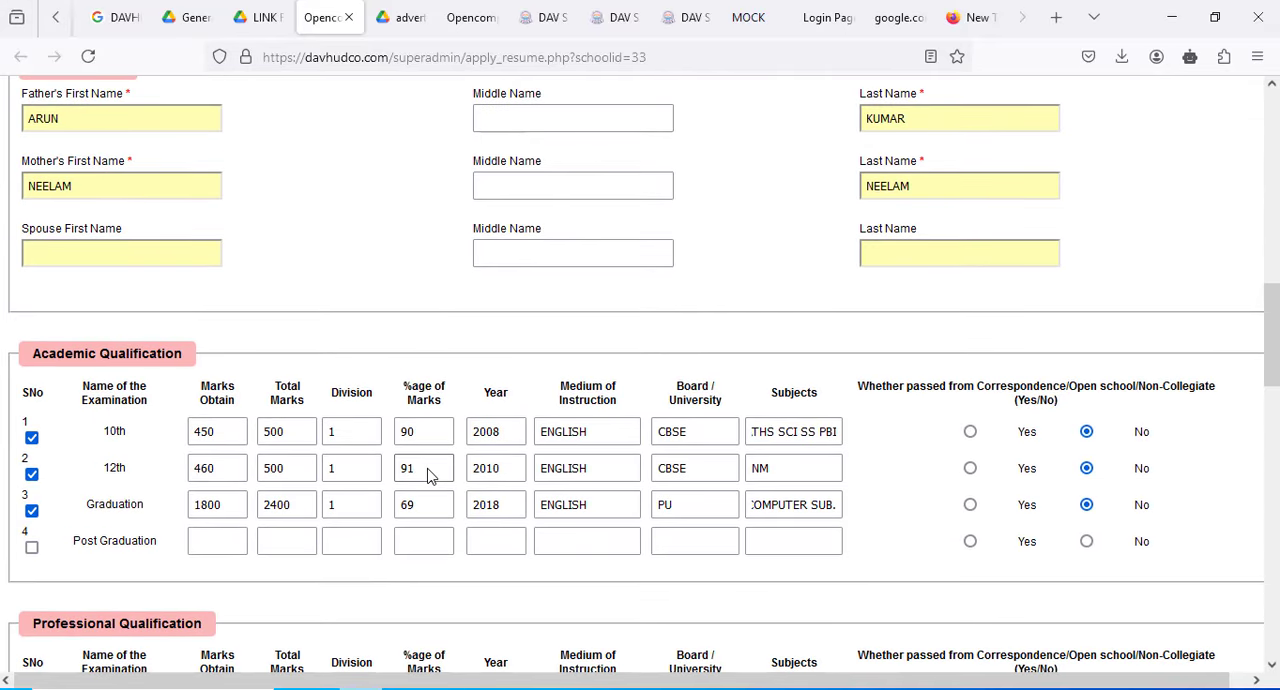
pyautogui.scroll(3, 428, 472)
pyautogui.scroll(2, 428, 476)
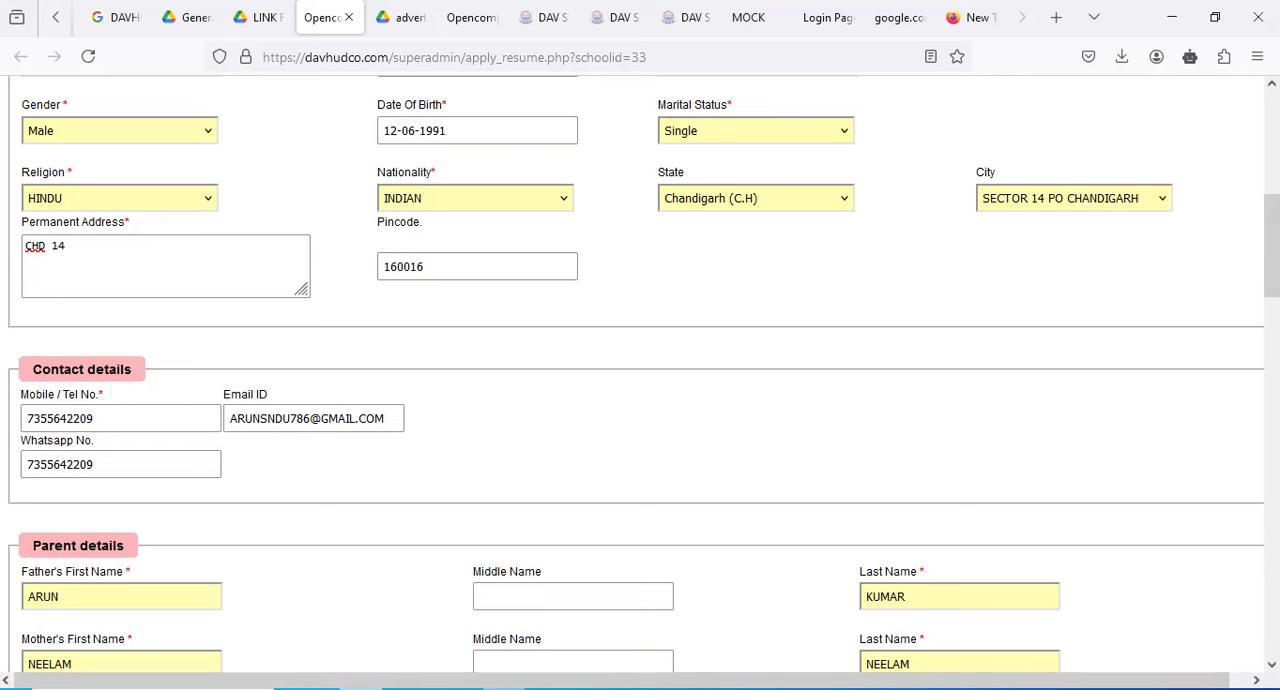
# - Look through the blank application form from the personal details to the uploads, including the interest area options
pyautogui.click(1185, 635)
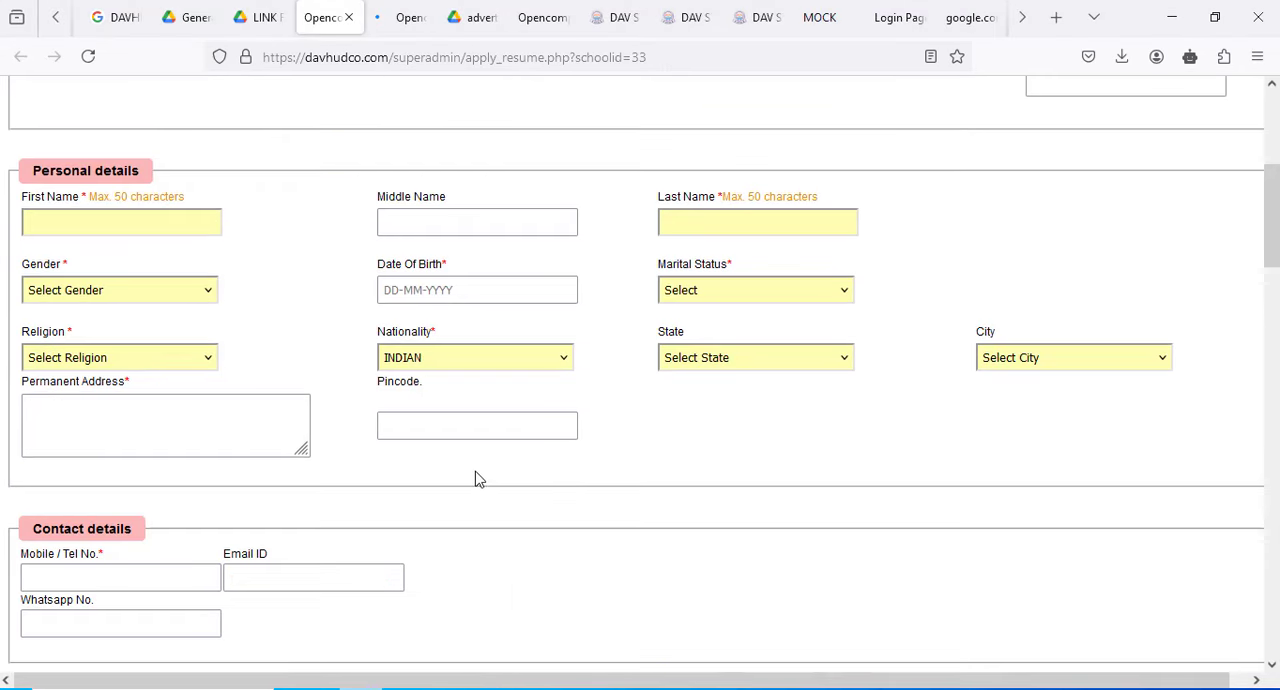
pyautogui.scroll(-6, 300, 532)
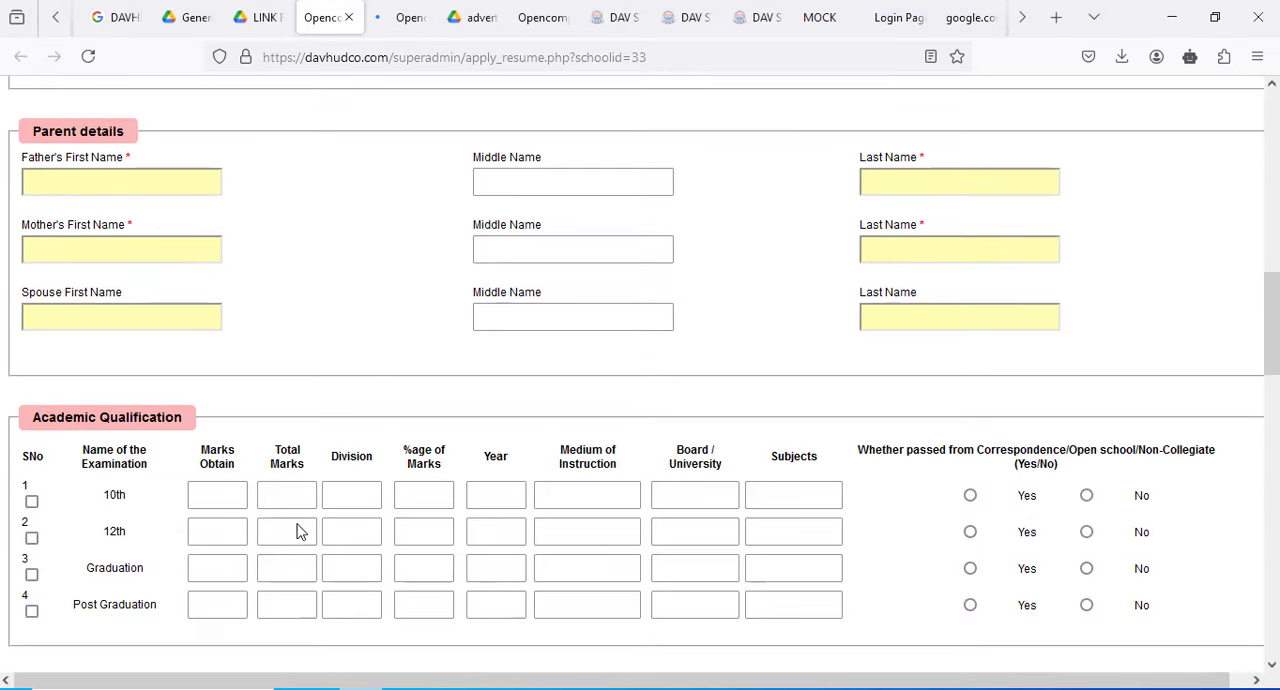
pyautogui.scroll(10, 300, 532)
pyautogui.scroll(-12, 300, 532)
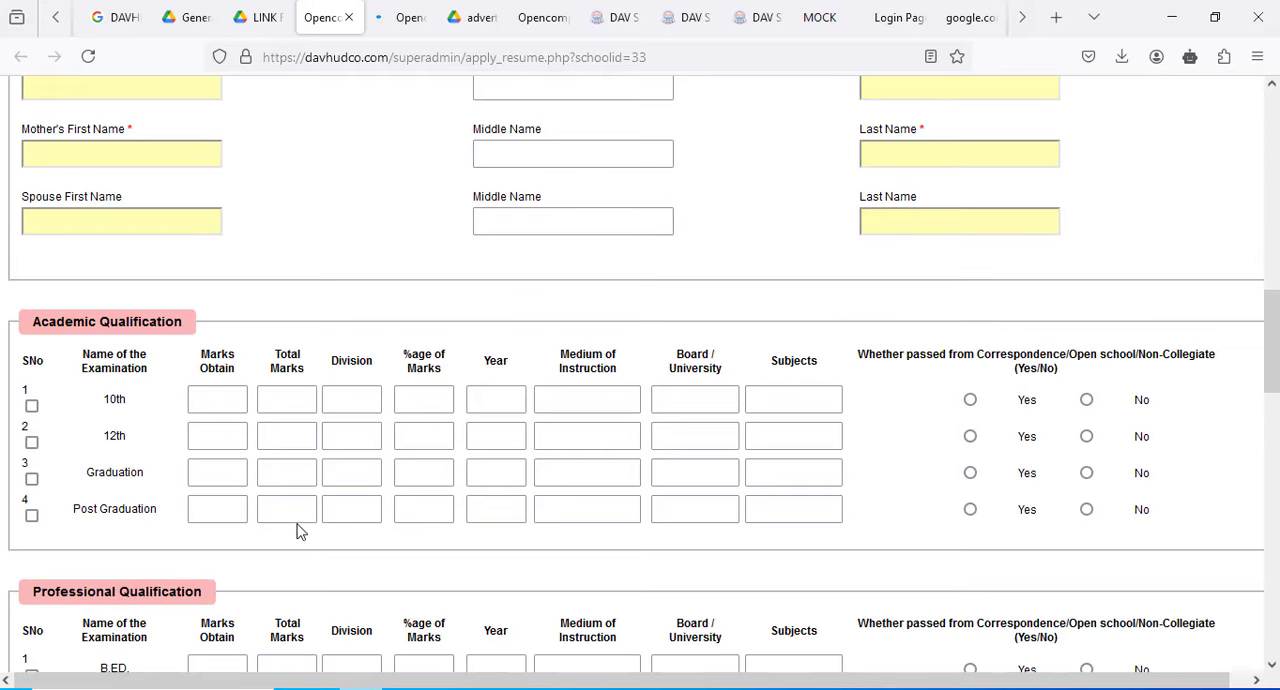
pyautogui.scroll(-3, 300, 523)
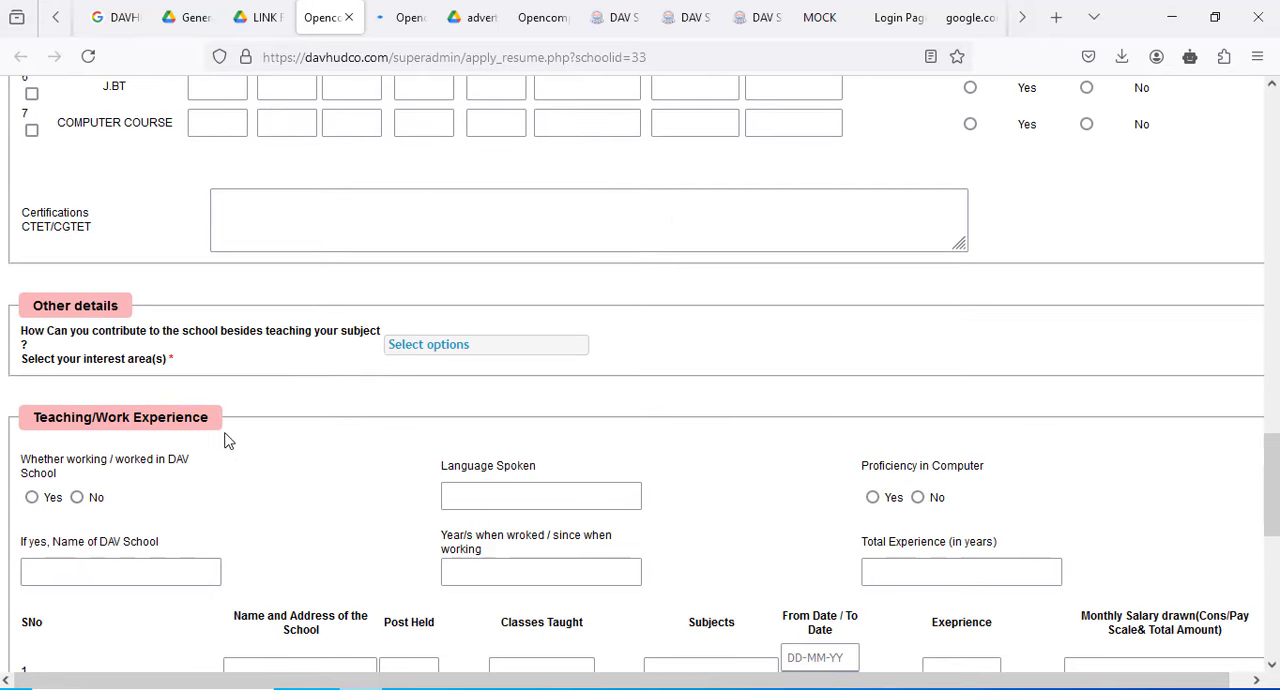
pyautogui.click(429, 350)
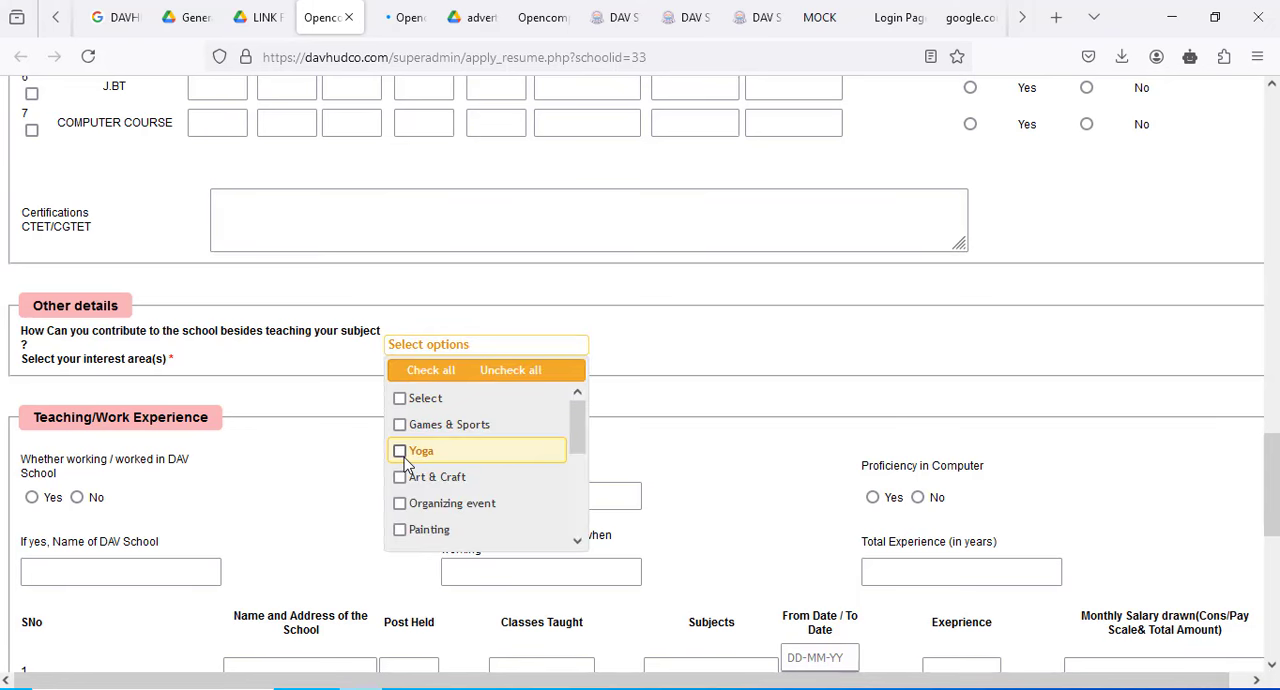
pyautogui.click(766, 414)
pyautogui.scroll(-8, 760, 363)
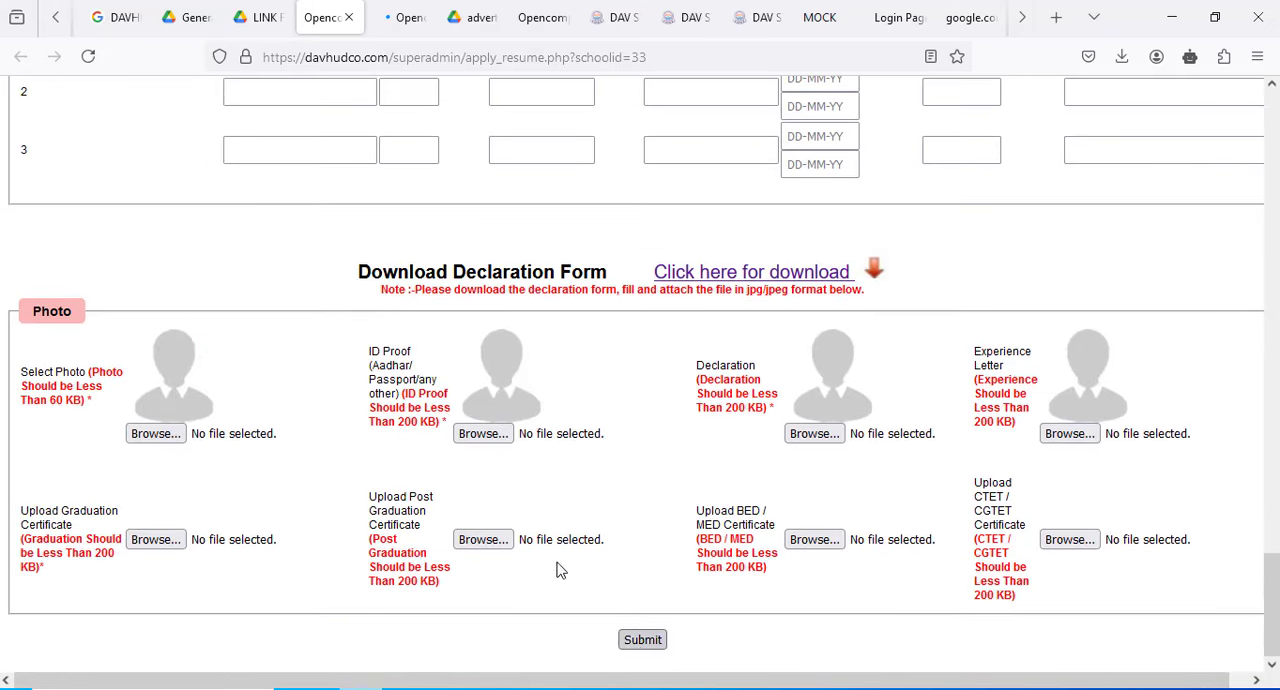
# - Submit the application and check the post and personal information on the first page of the generated application PDF
pyautogui.click(642, 639)
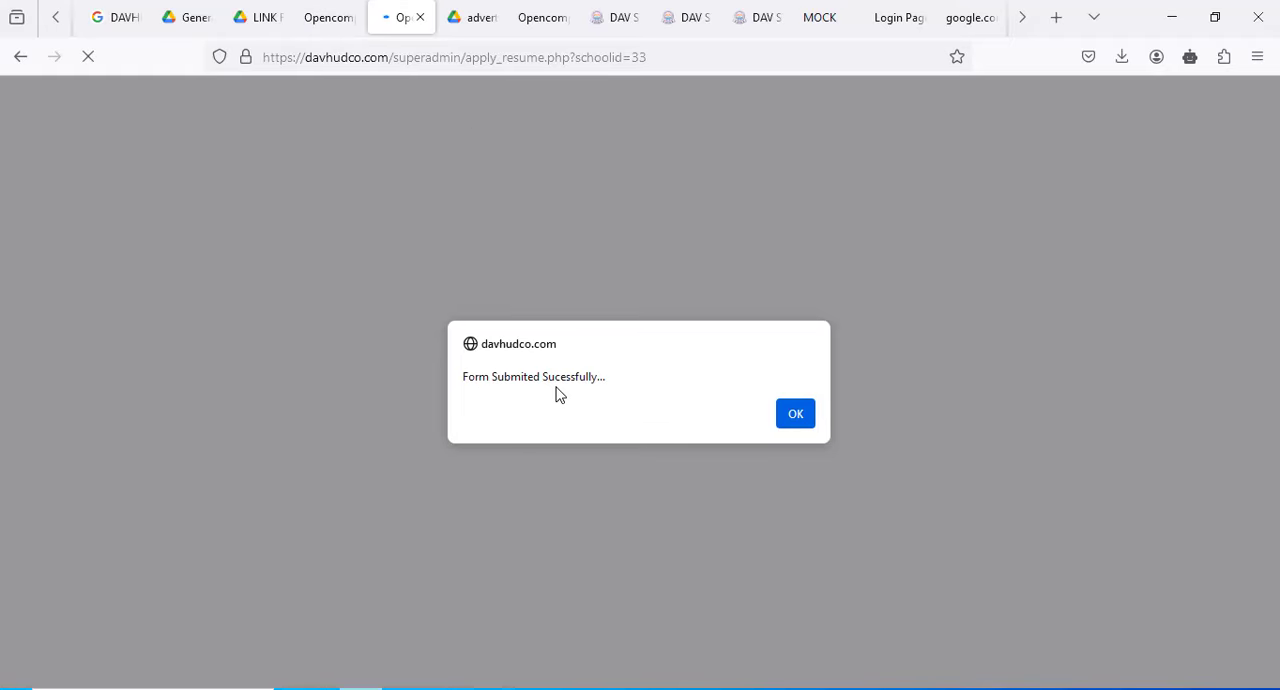
pyautogui.click(811, 414)
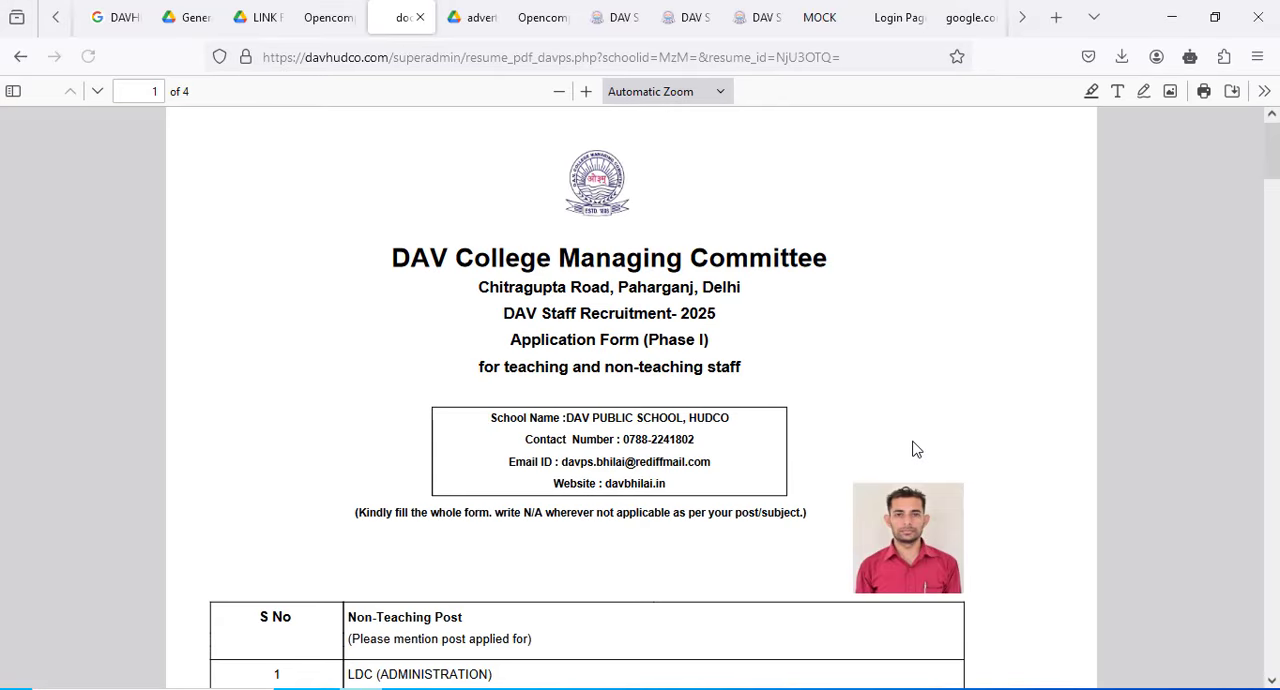
pyautogui.scroll(-5, 920, 486)
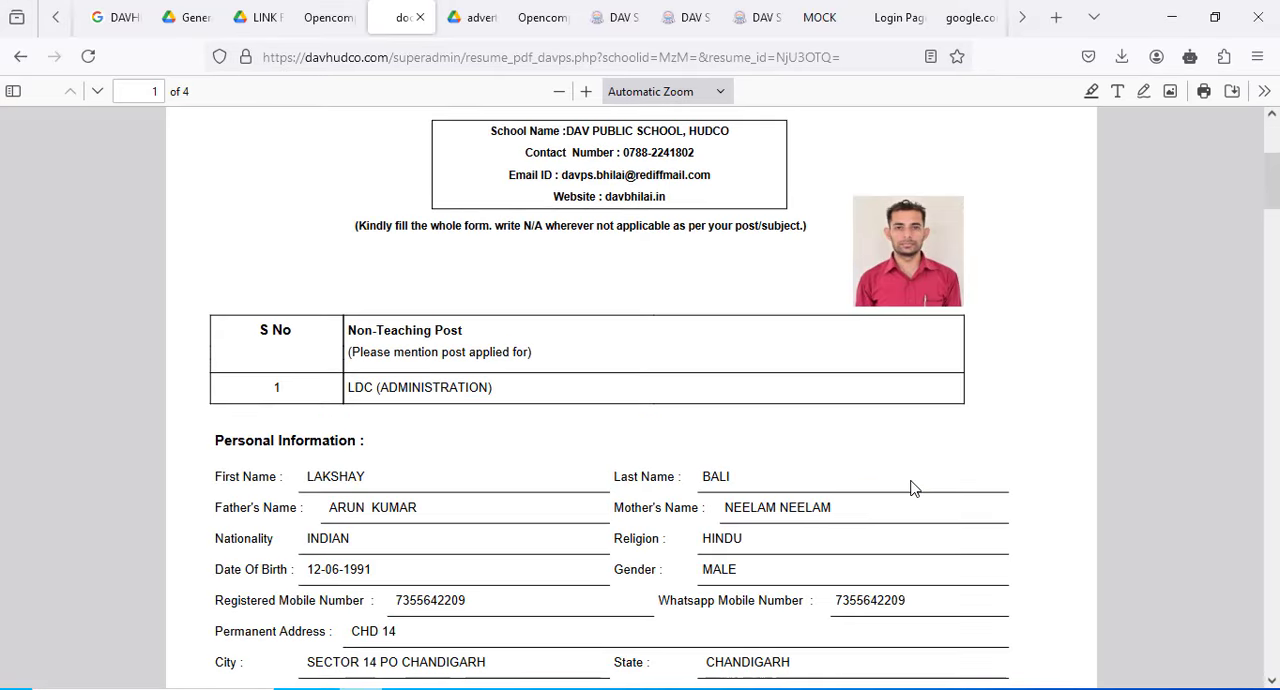
pyautogui.scroll(1, 912, 487)
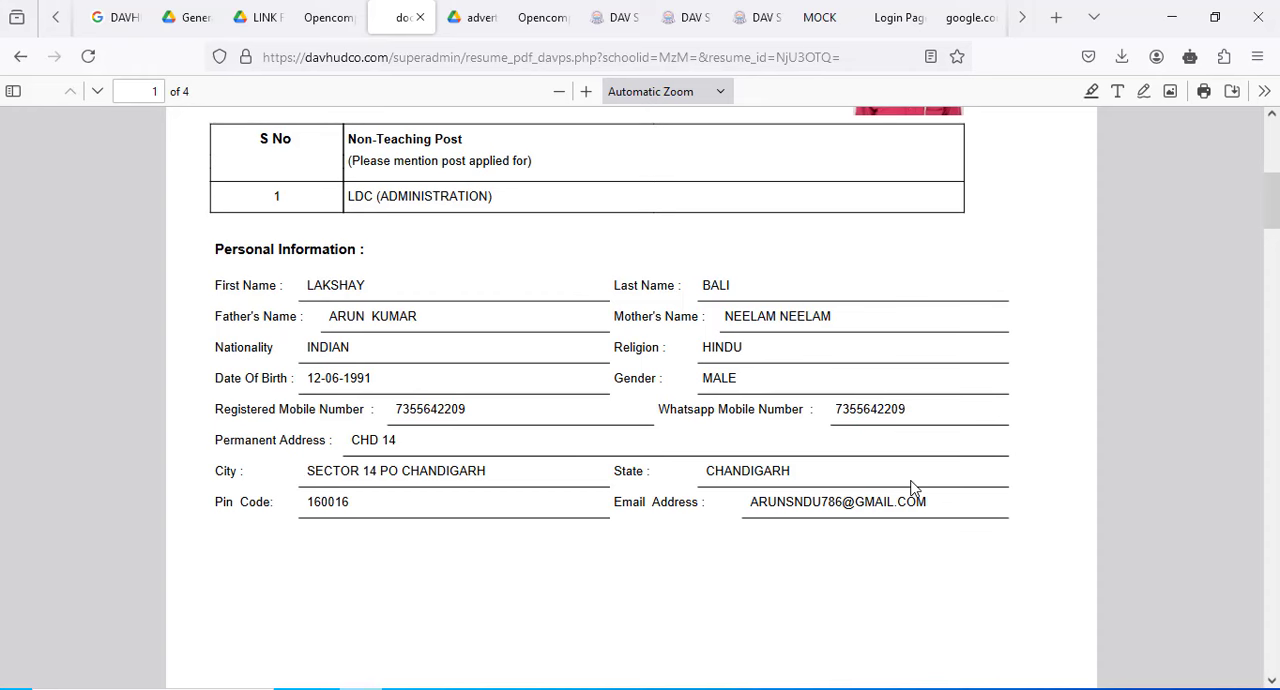
pyautogui.scroll(5, 912, 487)
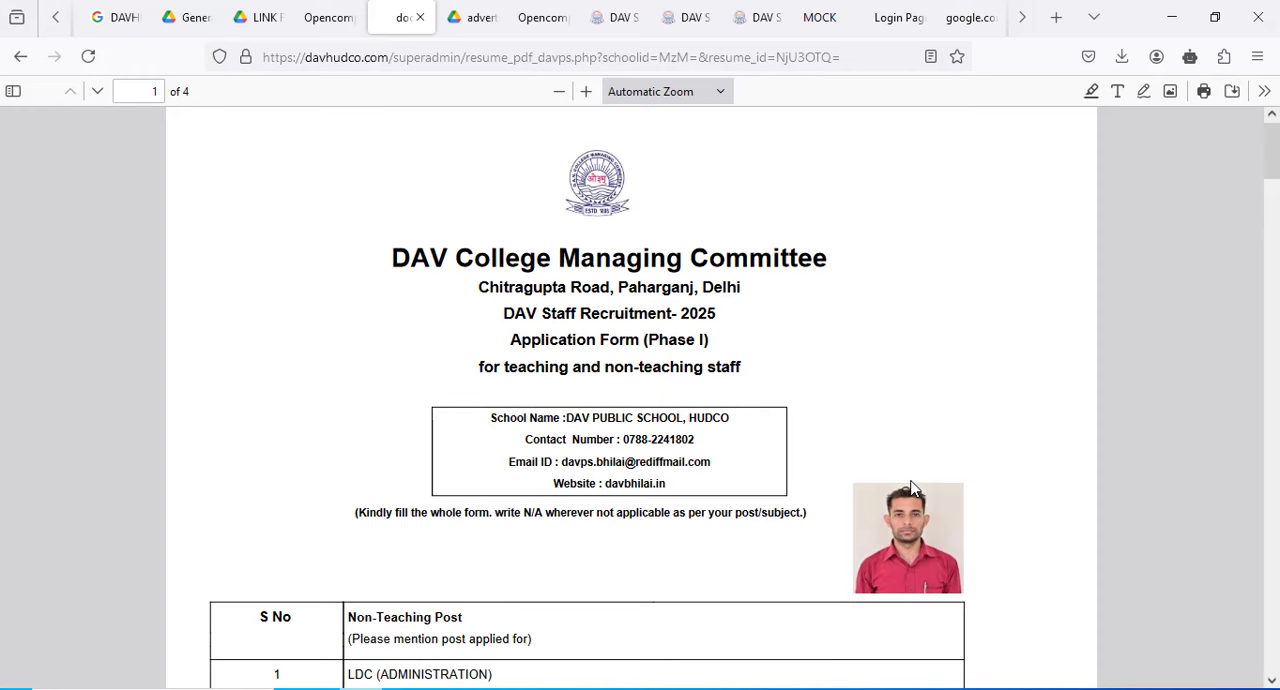
pyautogui.scroll(-4, 912, 487)
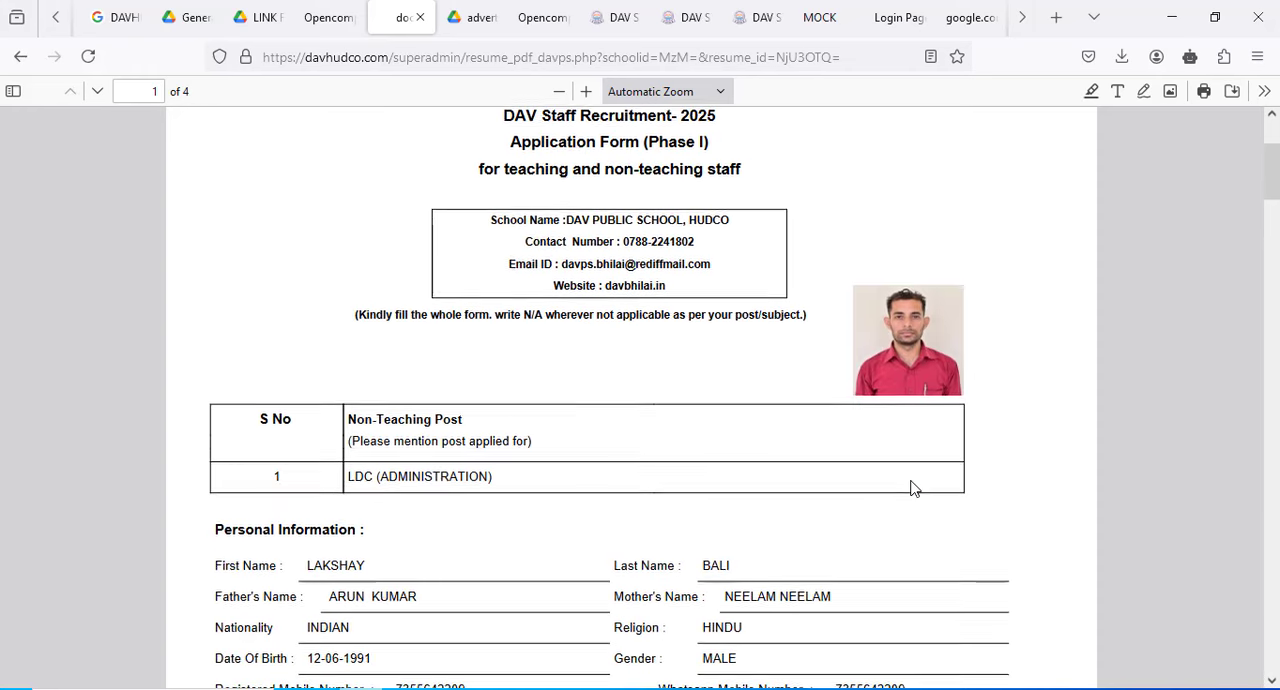
# - Review the PDF's work experience, educational qualifications, district preferences, professional qualifications and interest areas
pyautogui.scroll(-8, 511, 391)
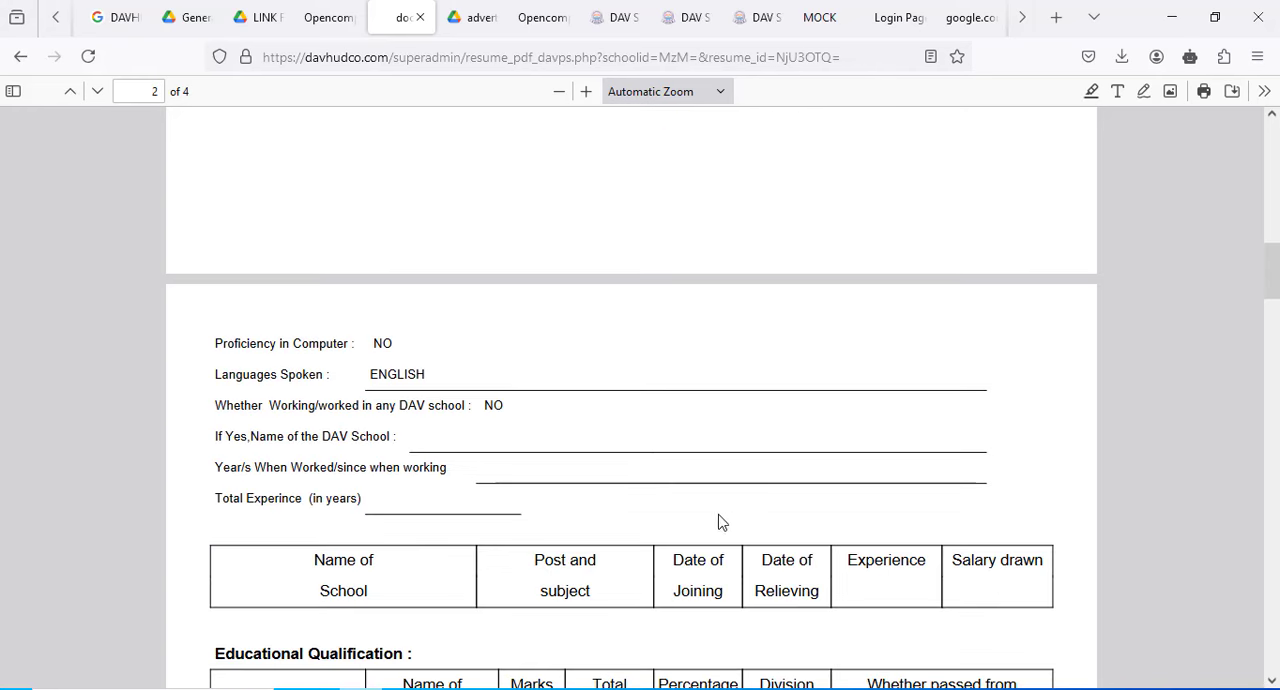
pyautogui.scroll(-1, 412, 480)
pyautogui.scroll(-2, 408, 497)
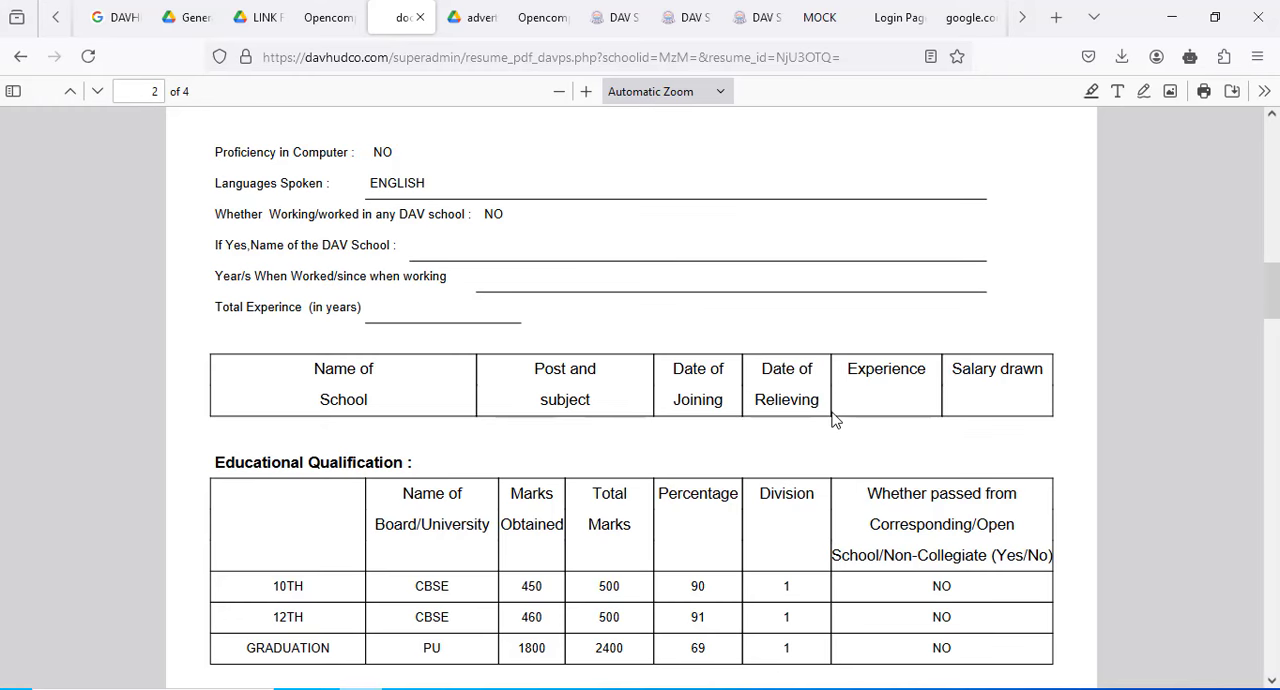
pyautogui.scroll(-3, 834, 417)
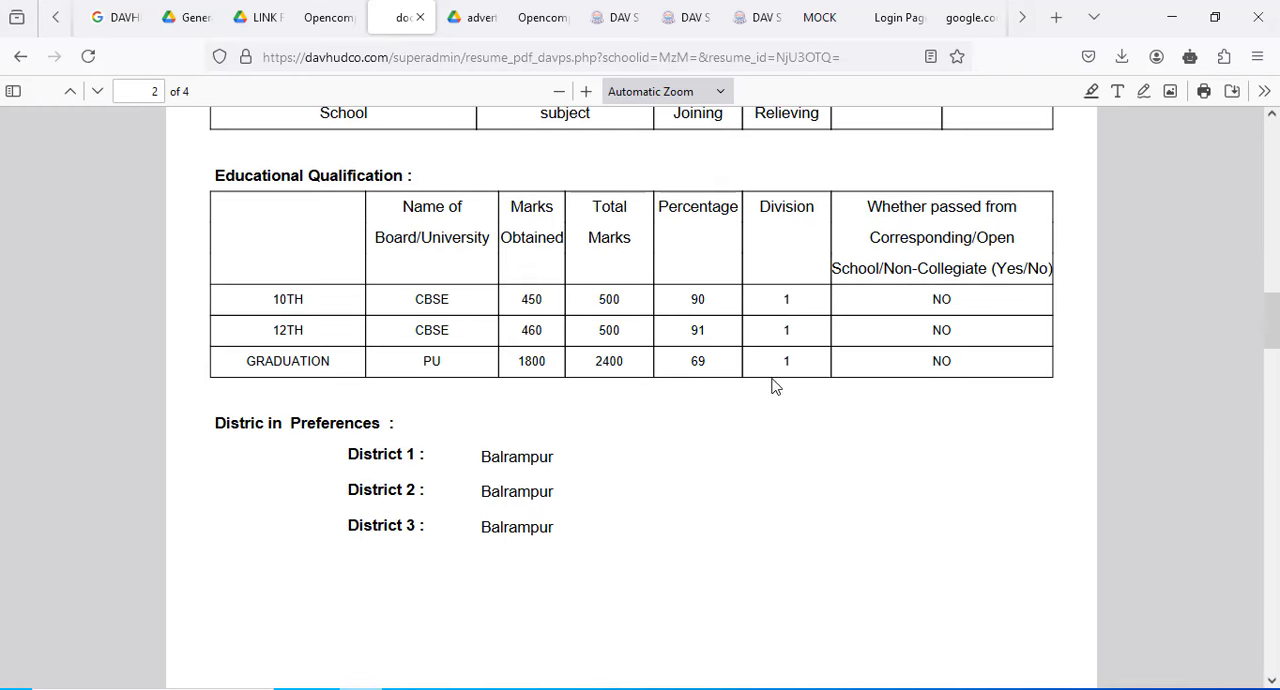
pyautogui.scroll(-2, 620, 430)
pyautogui.scroll(-6, 808, 417)
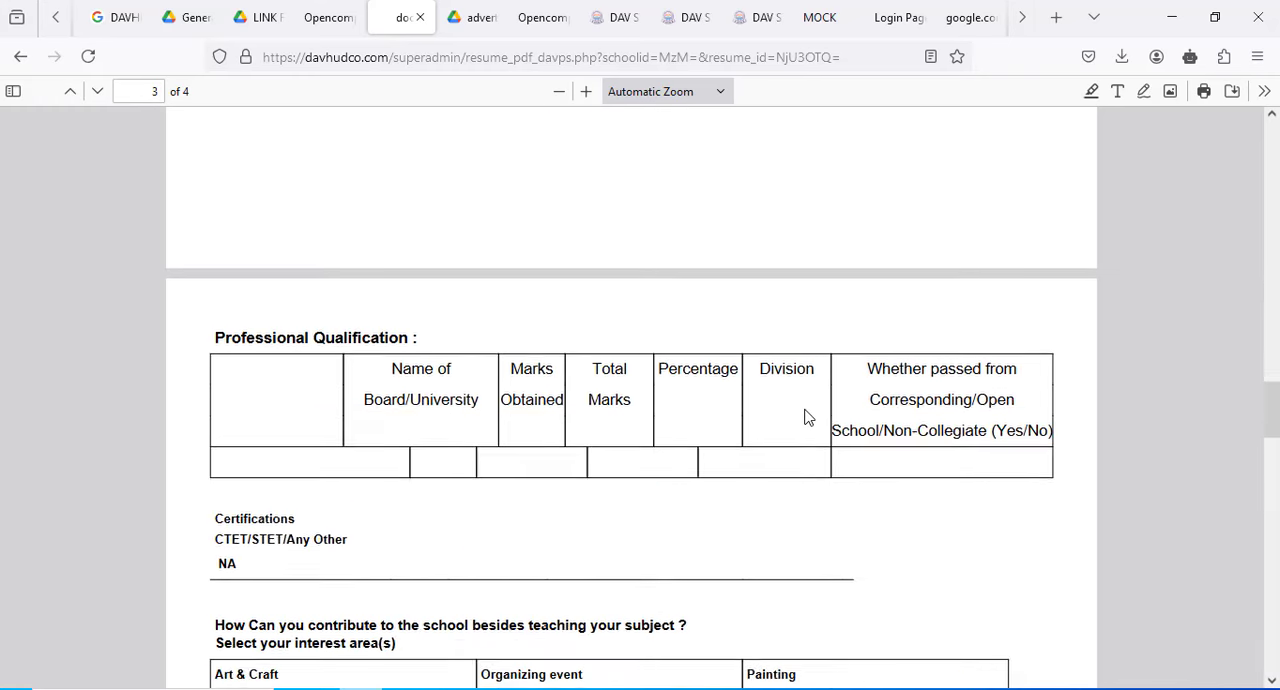
pyautogui.scroll(-3, 714, 443)
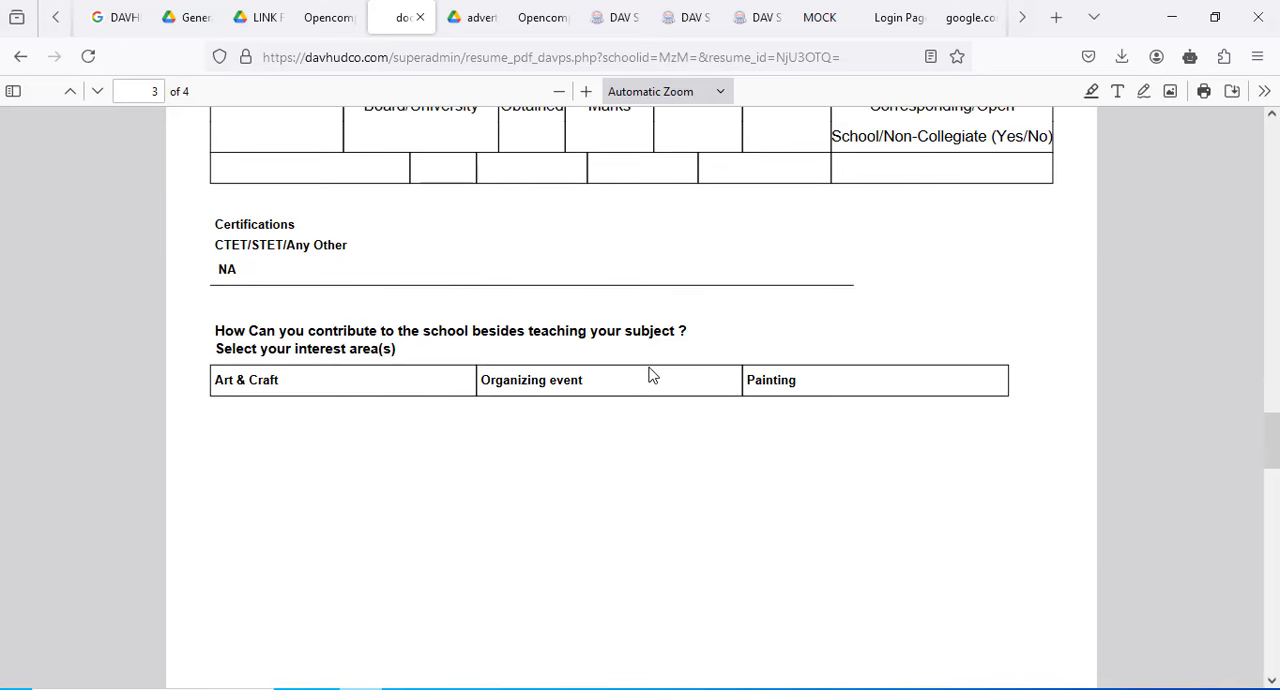
# - Examine the applicant's declaration and the list of documents the candidate must attach on the PDF's last page
pyautogui.scroll(-10, 650, 374)
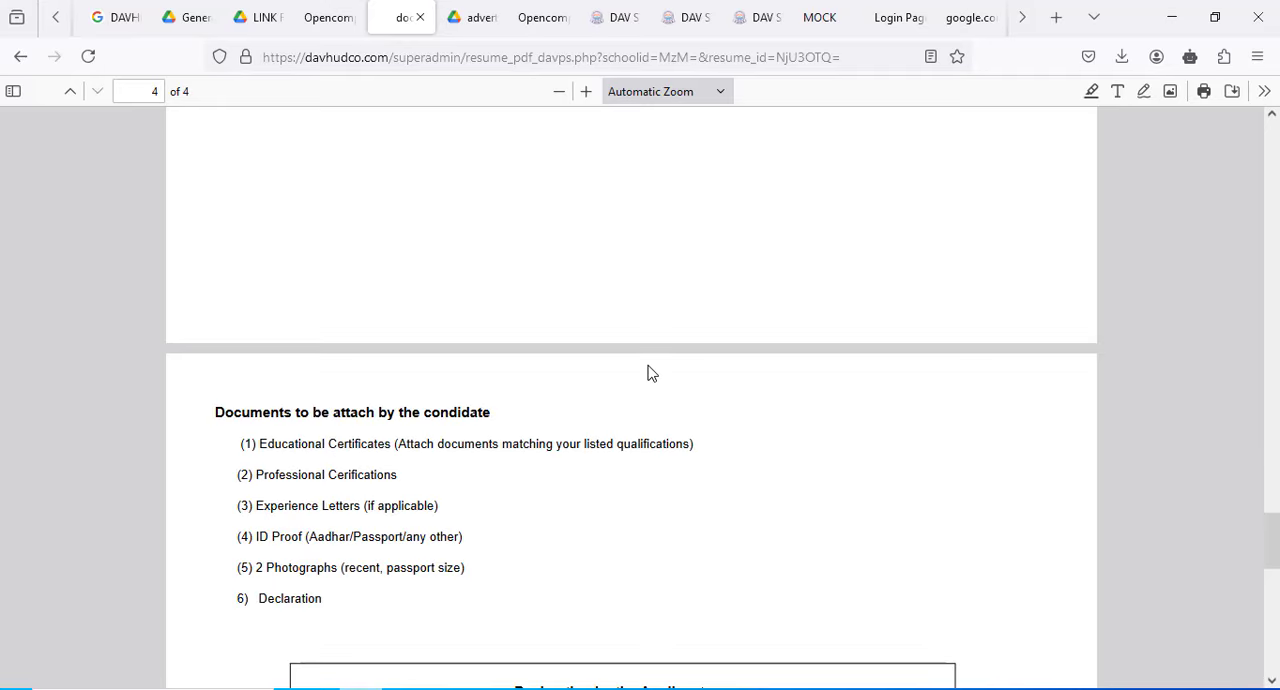
pyautogui.scroll(-4, 640, 430)
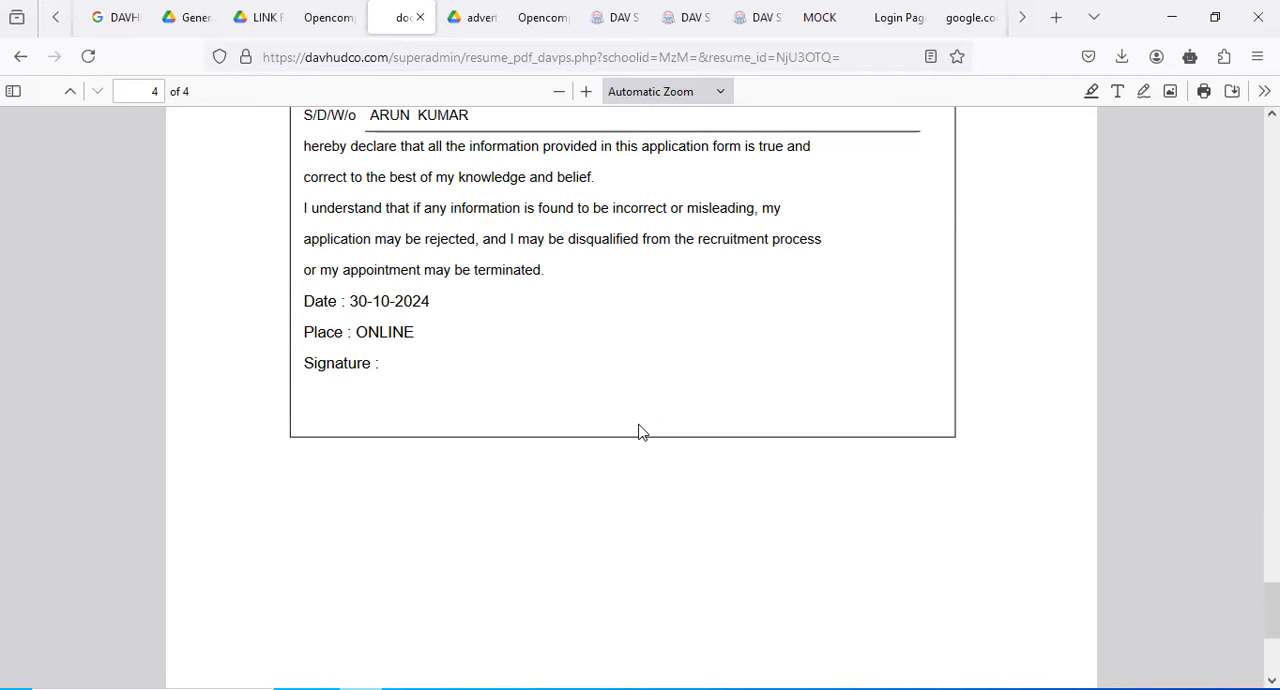
pyautogui.scroll(-3, 641, 432)
pyautogui.scroll(8, 641, 432)
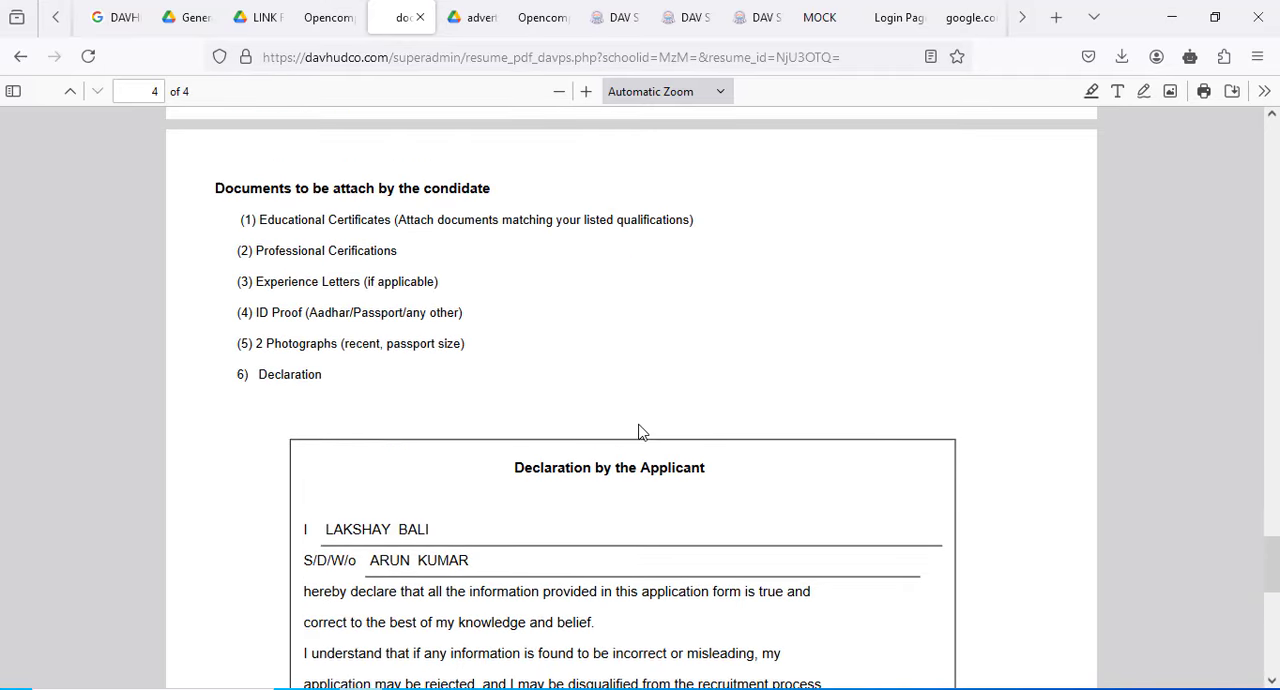
pyautogui.moveTo(267, 219); pyautogui.dragTo(375, 383)
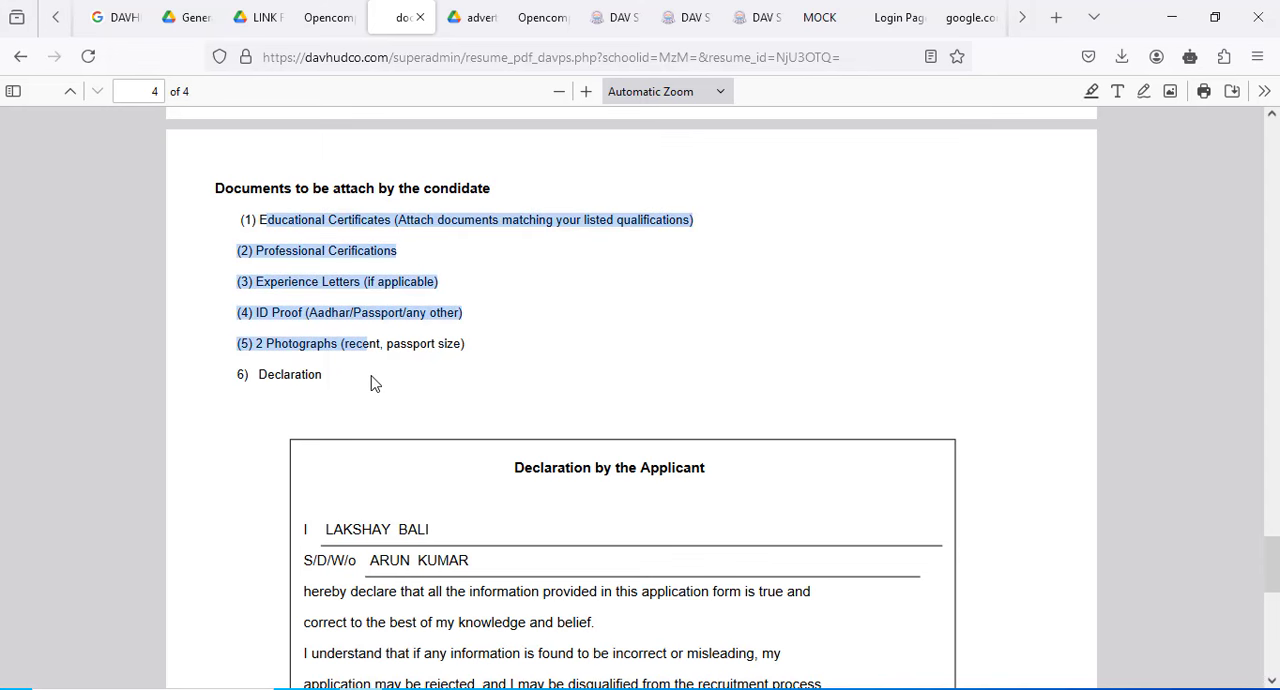
pyautogui.click(651, 330)
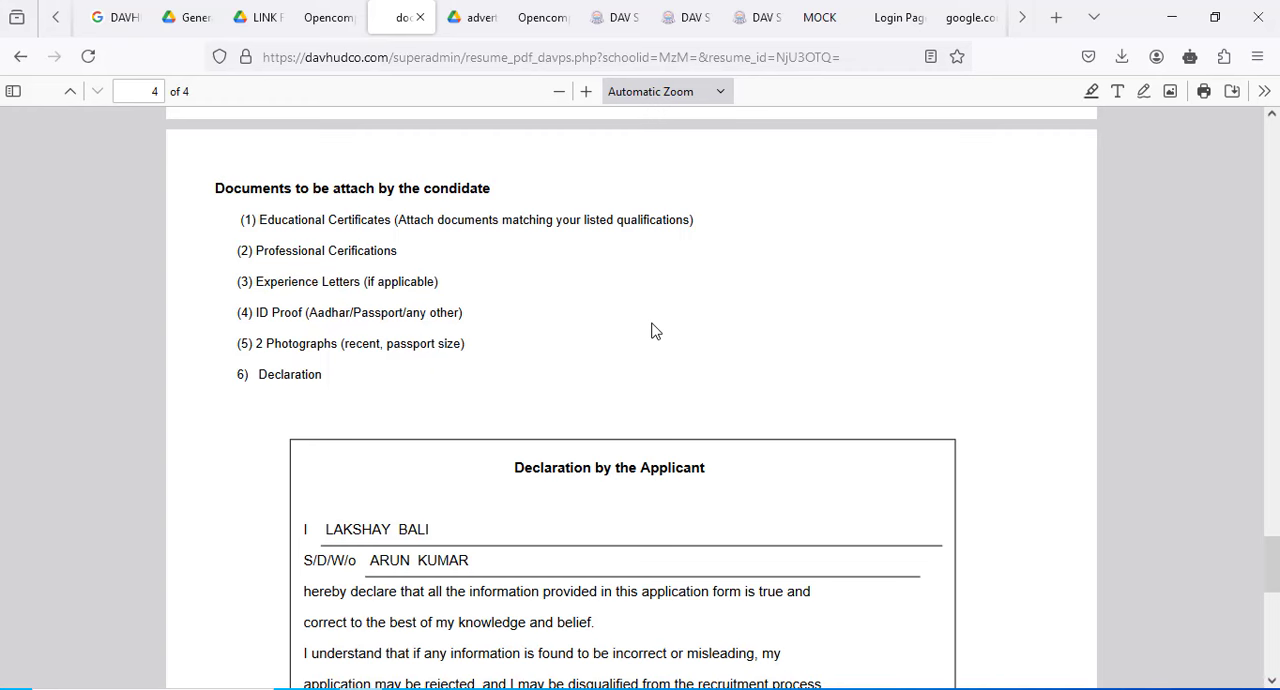
# - Go back to the start of the application PDF and look it over again through the interest areas
pyautogui.press('Home')
pyautogui.scroll(-10, 648, 327)
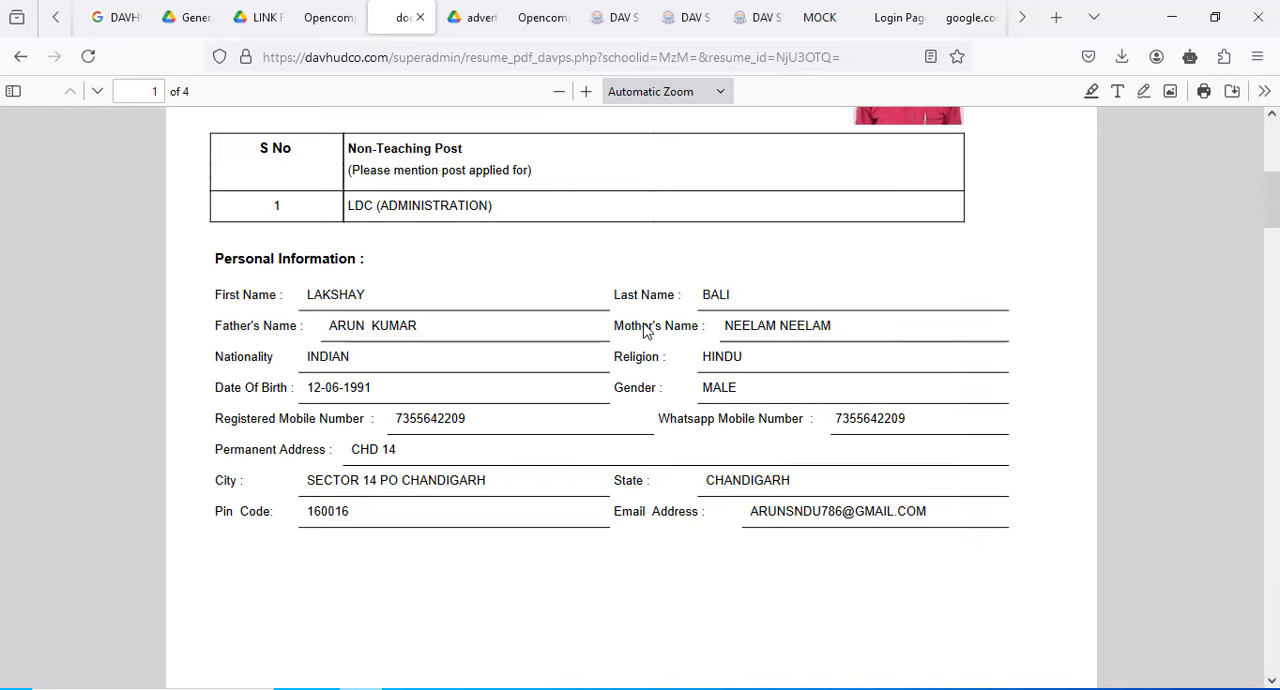
pyautogui.scroll(-15, 645, 323)
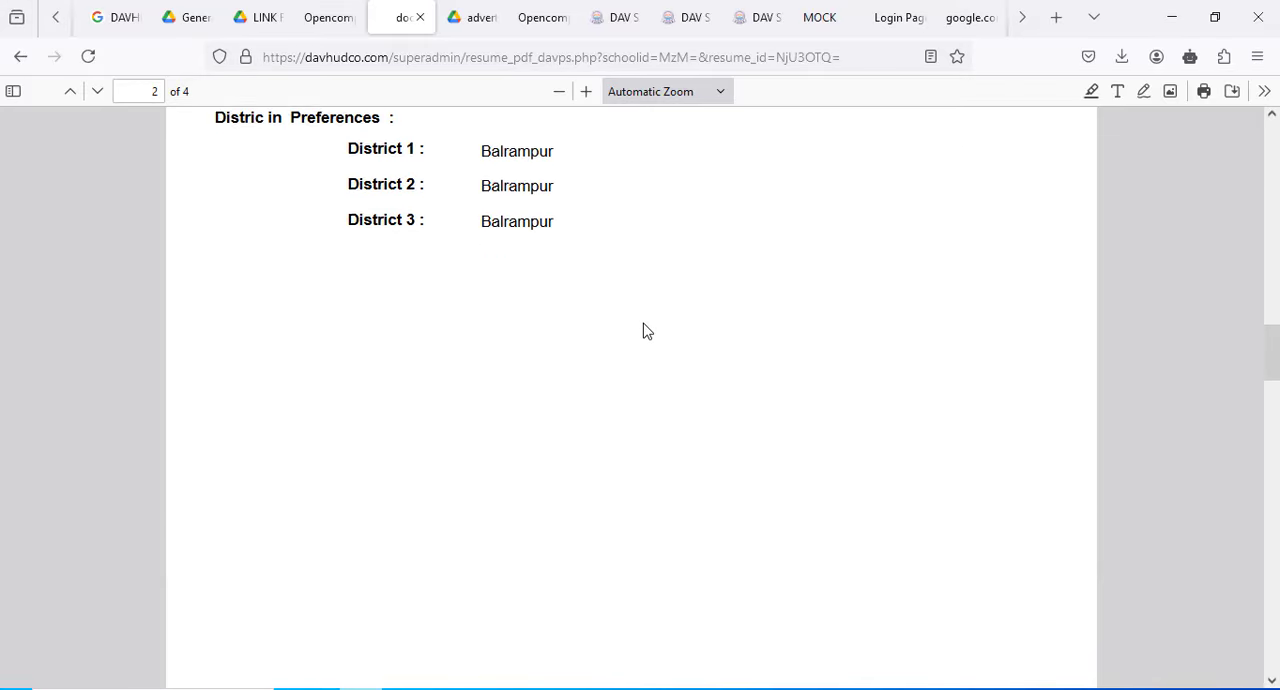
pyautogui.scroll(-4, 645, 331)
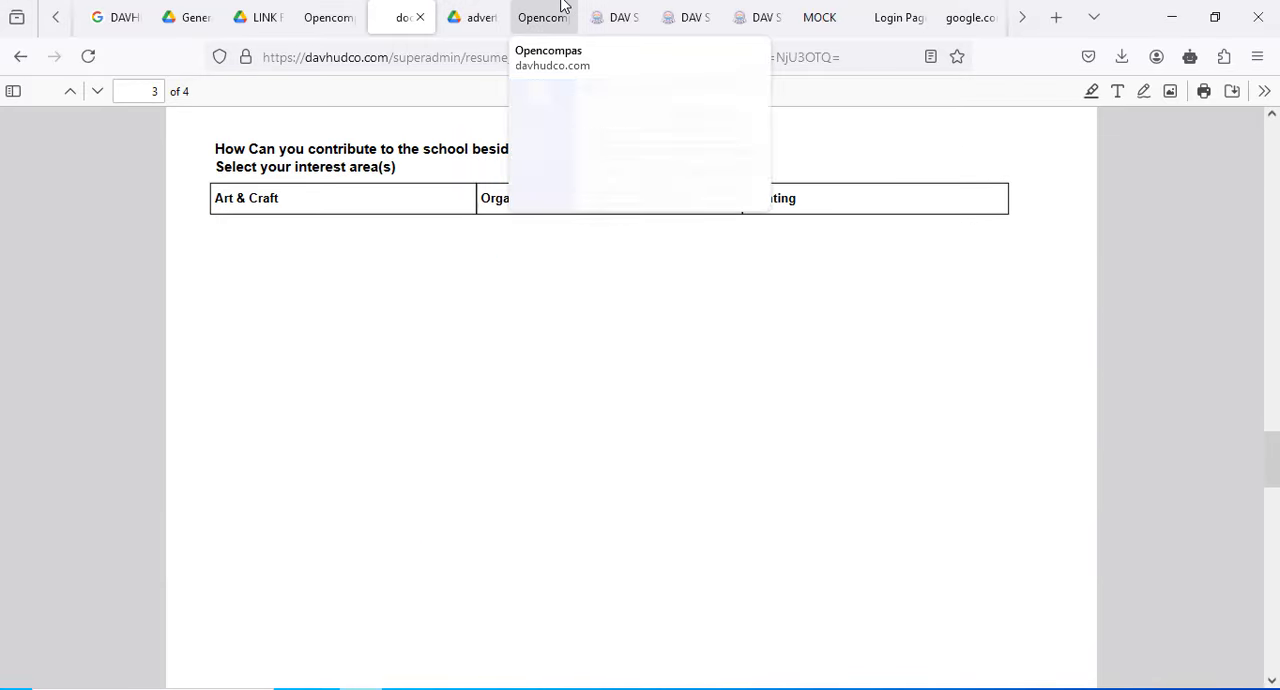
# - Look through the open recruitment FAQ and candidate login pages, and return to the online application form's qualification sections
pyautogui.click(613, 10)
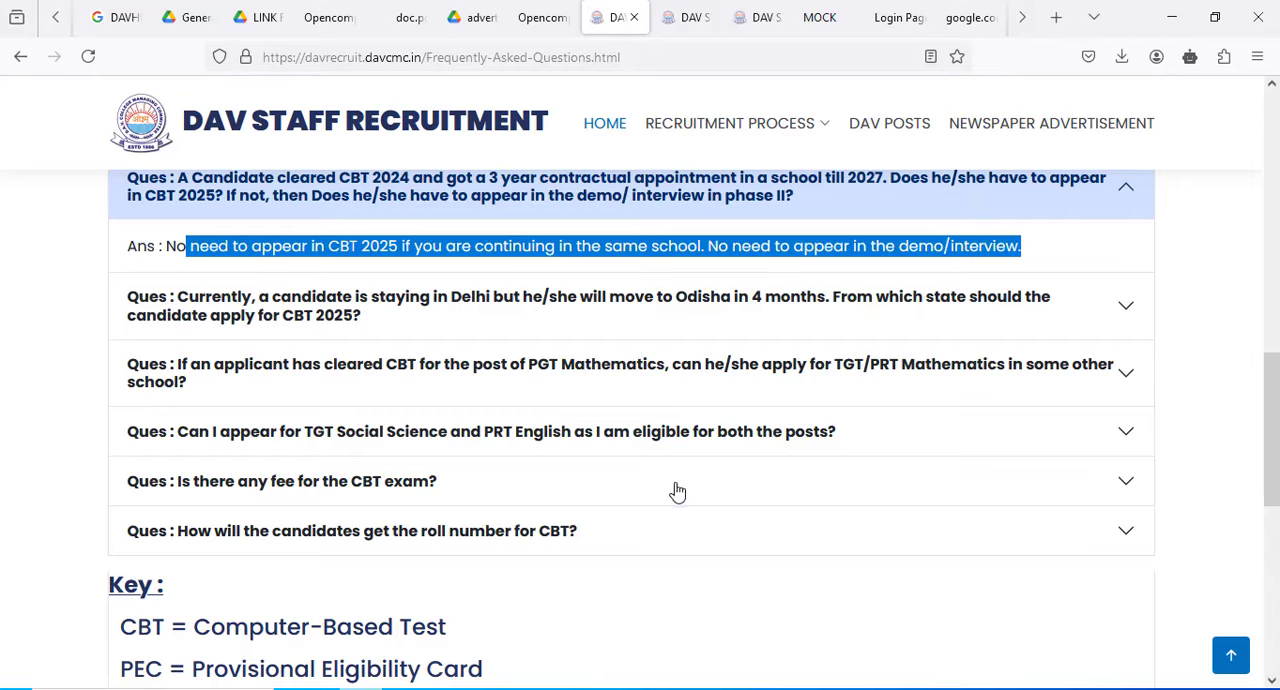
pyautogui.scroll(-5, 677, 489)
pyautogui.click(686, 17)
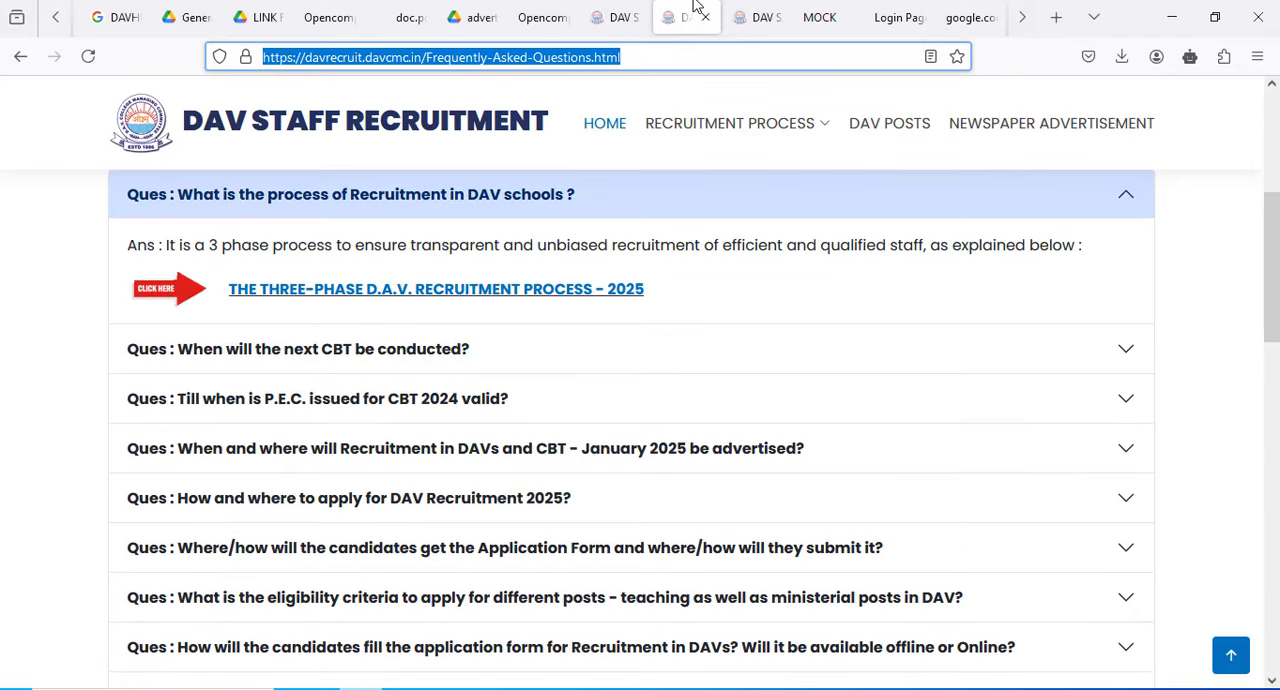
pyautogui.click(757, 17)
pyautogui.click(897, 10)
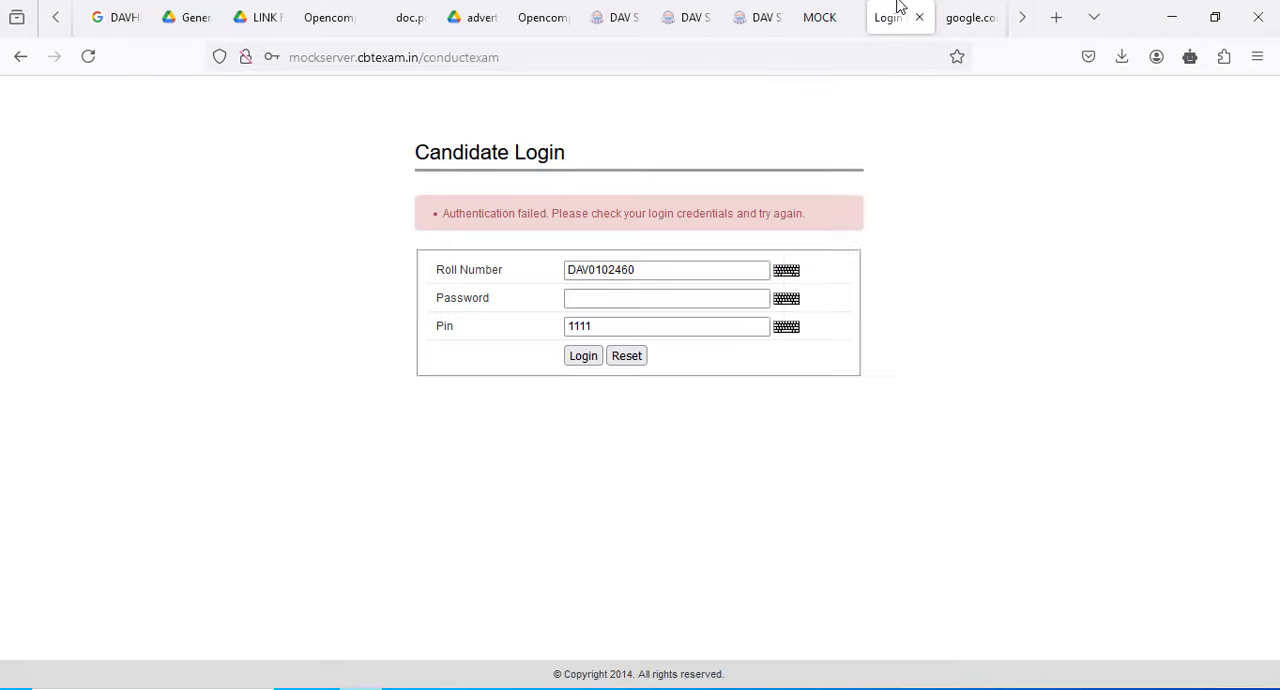
pyautogui.click(962, 10)
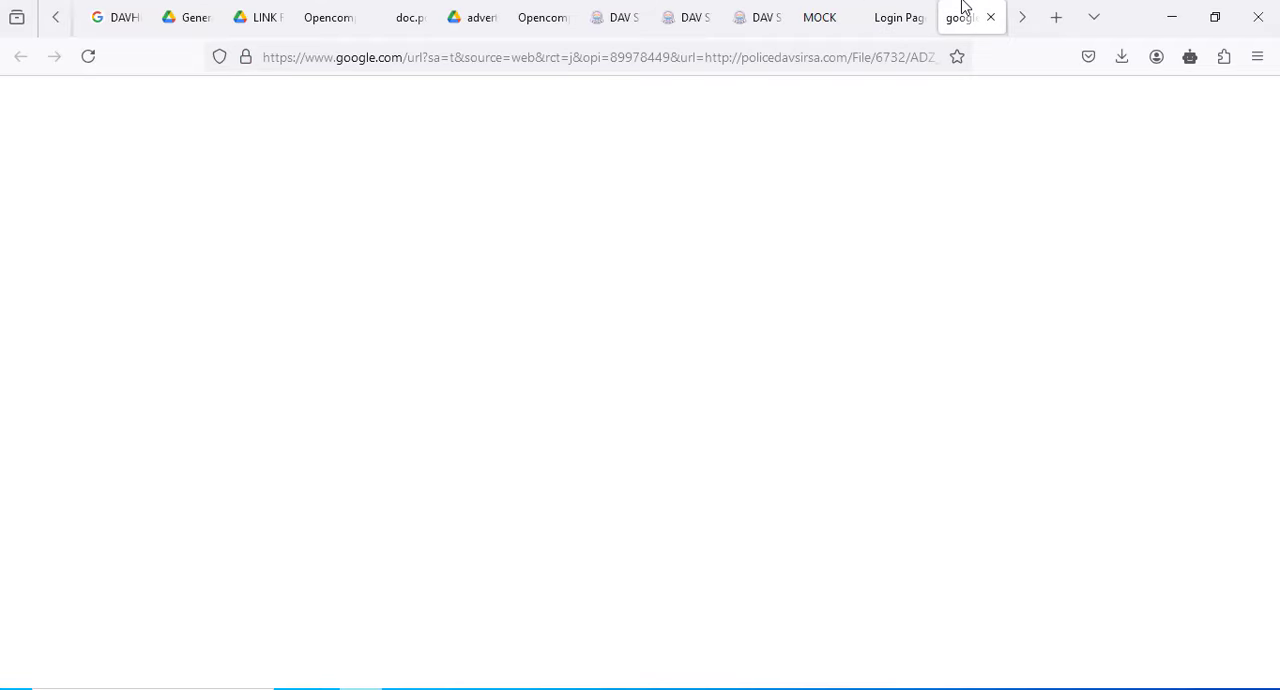
pyautogui.click(335, 14)
pyautogui.scroll(15, 463, 337)
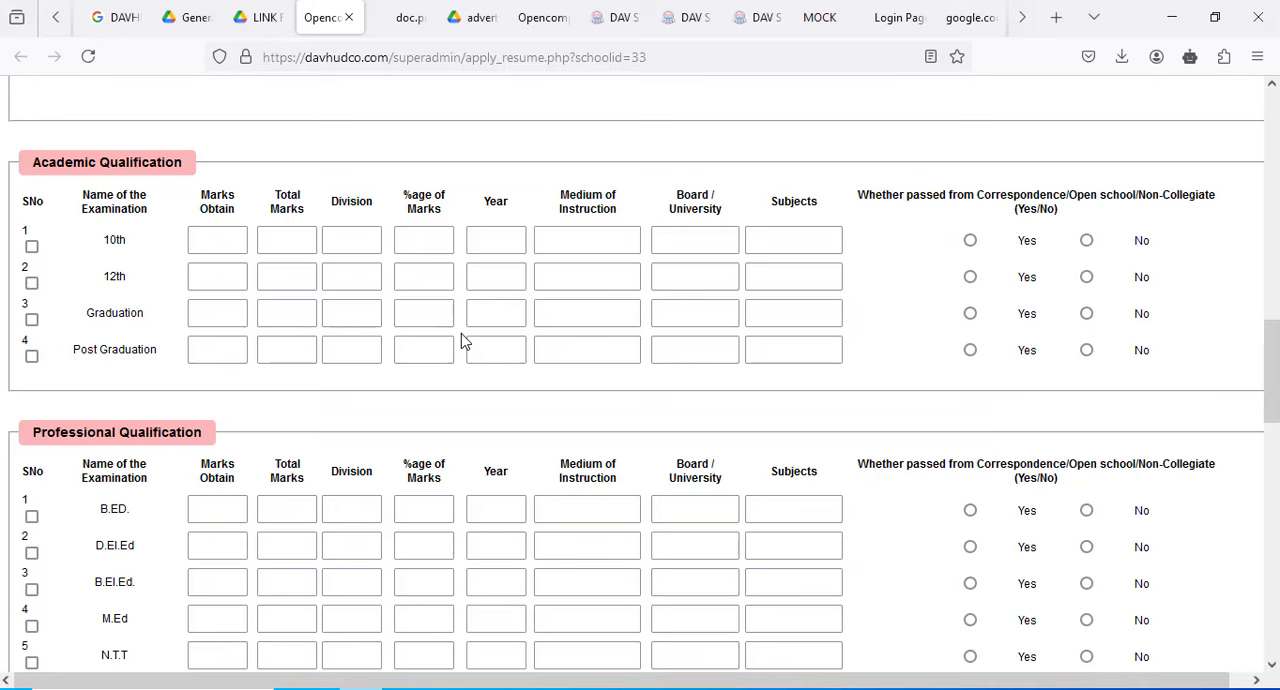
# - Glance at the open web search and general instructions pages, and return to the academic details at the start of the online application form
pyautogui.click(115, 17)
pyautogui.scroll(5, 430, 429)
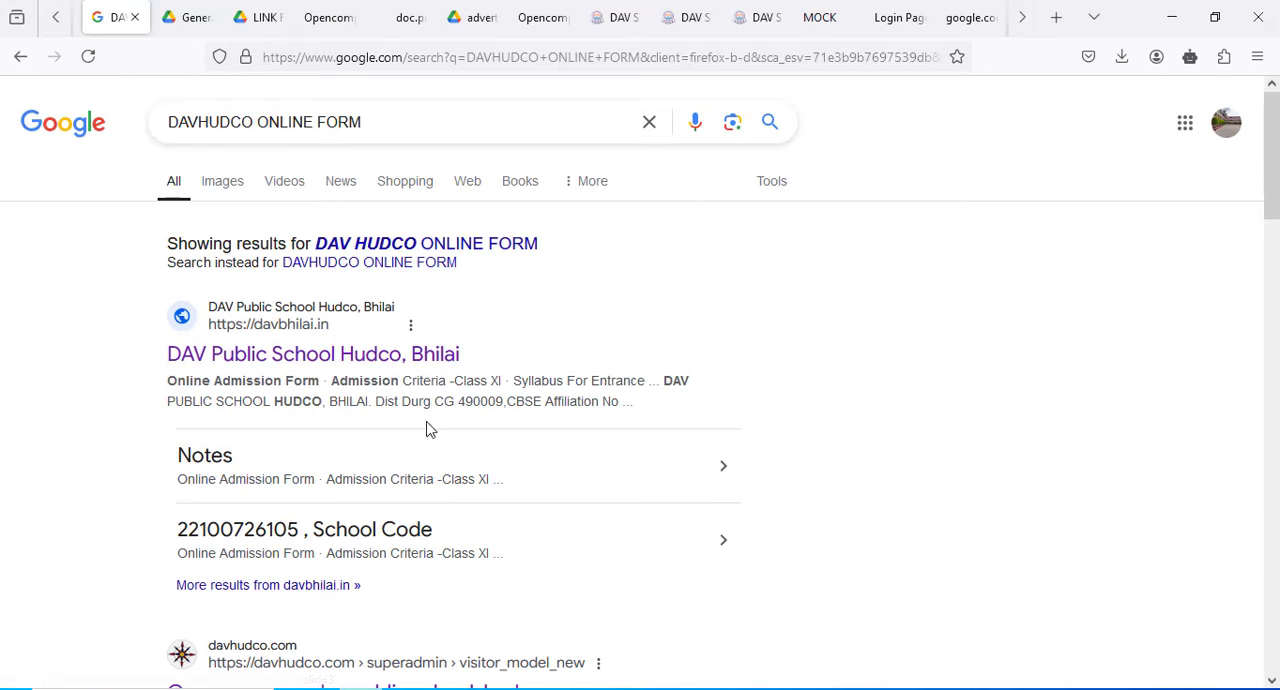
pyautogui.click(20, 56)
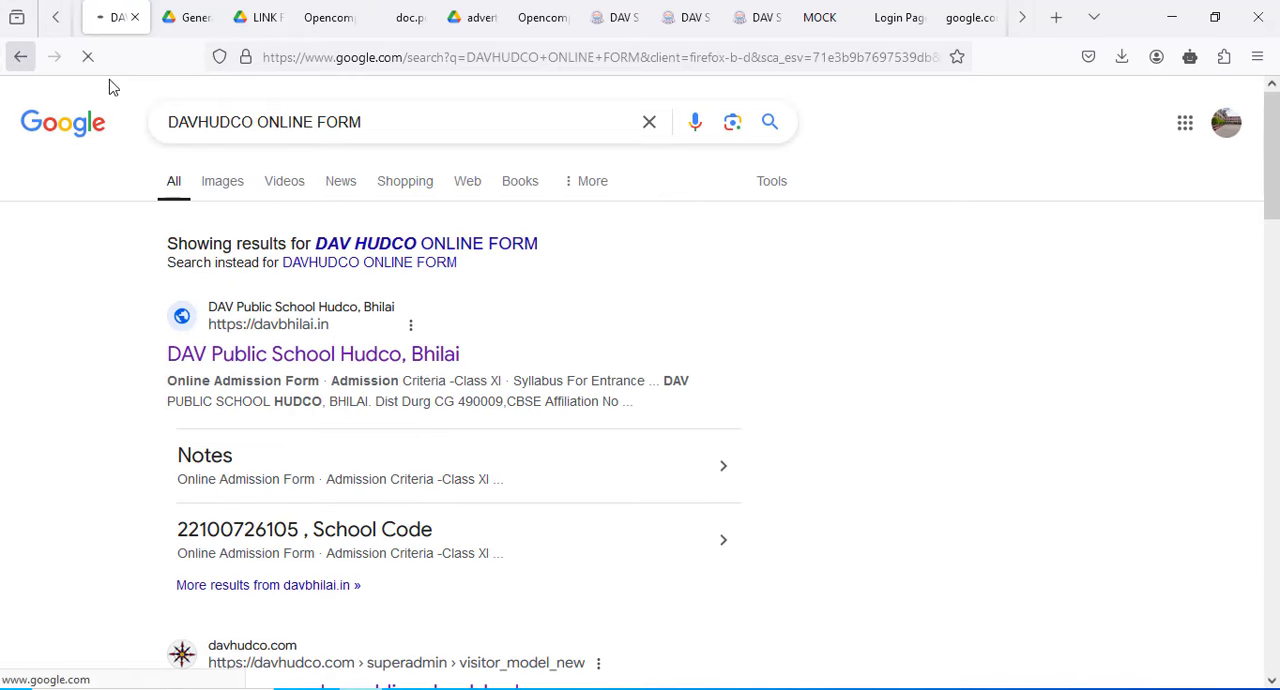
pyautogui.click(218, 12)
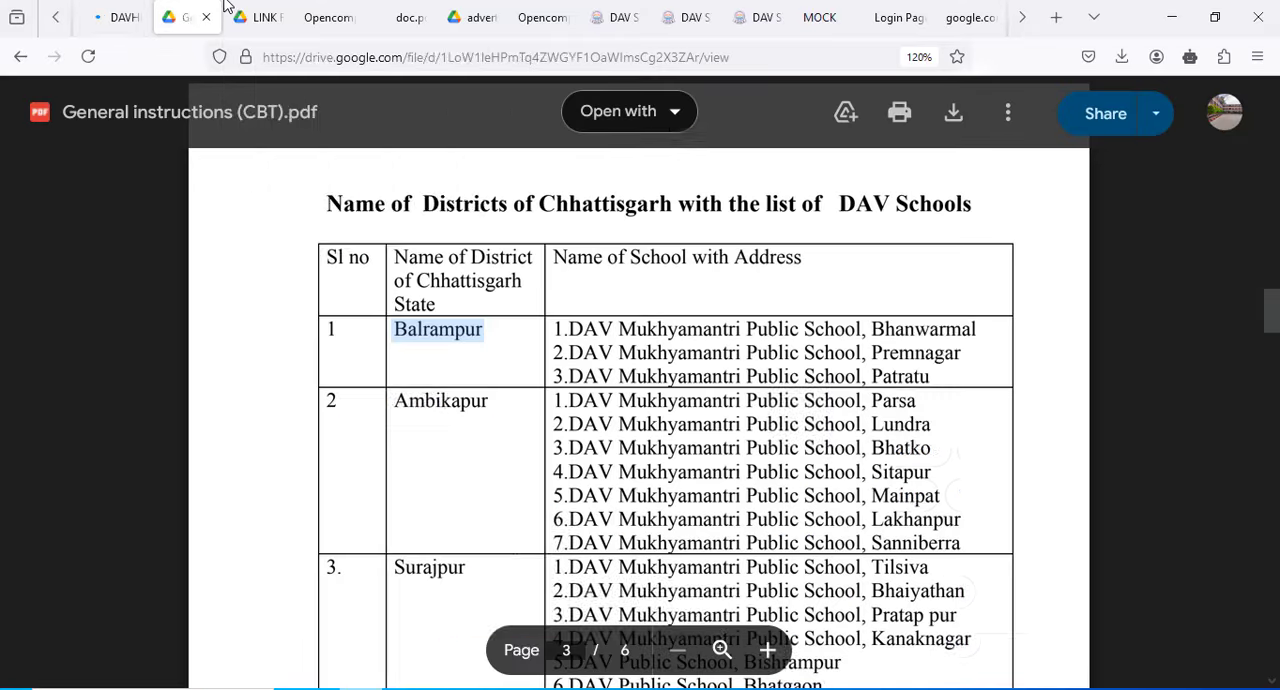
pyautogui.click(322, 17)
pyautogui.scroll(5, 480, 300)
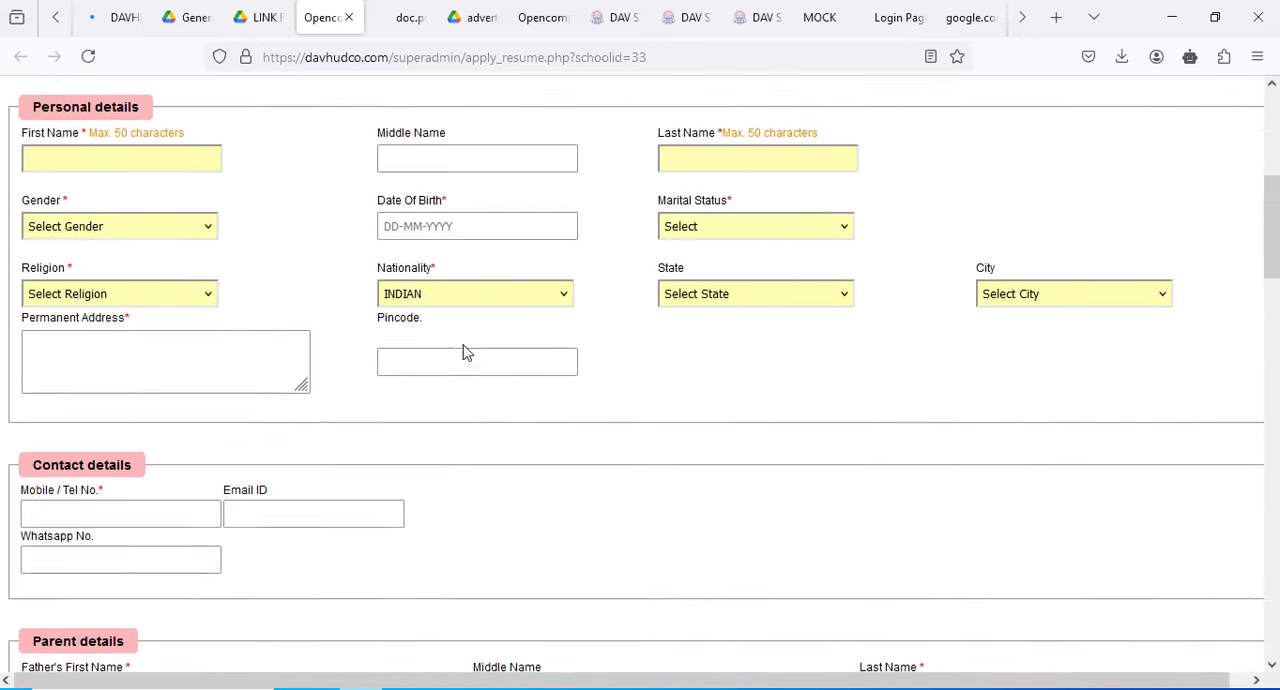
pyautogui.scroll(5, 465, 352)
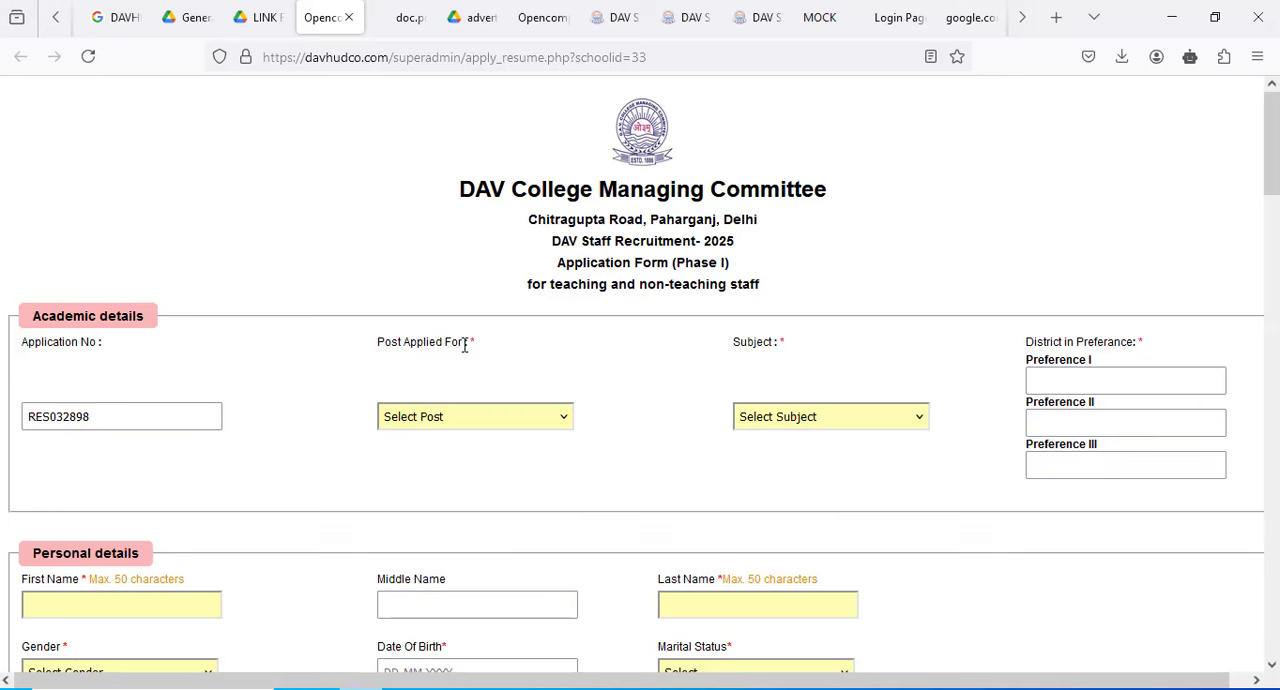
# - Examine the Chhattisgarh districts and their DAV schools listed in General instructions (CBT).pdf, and return to the application form's district preferences
pyautogui.click(190, 17)
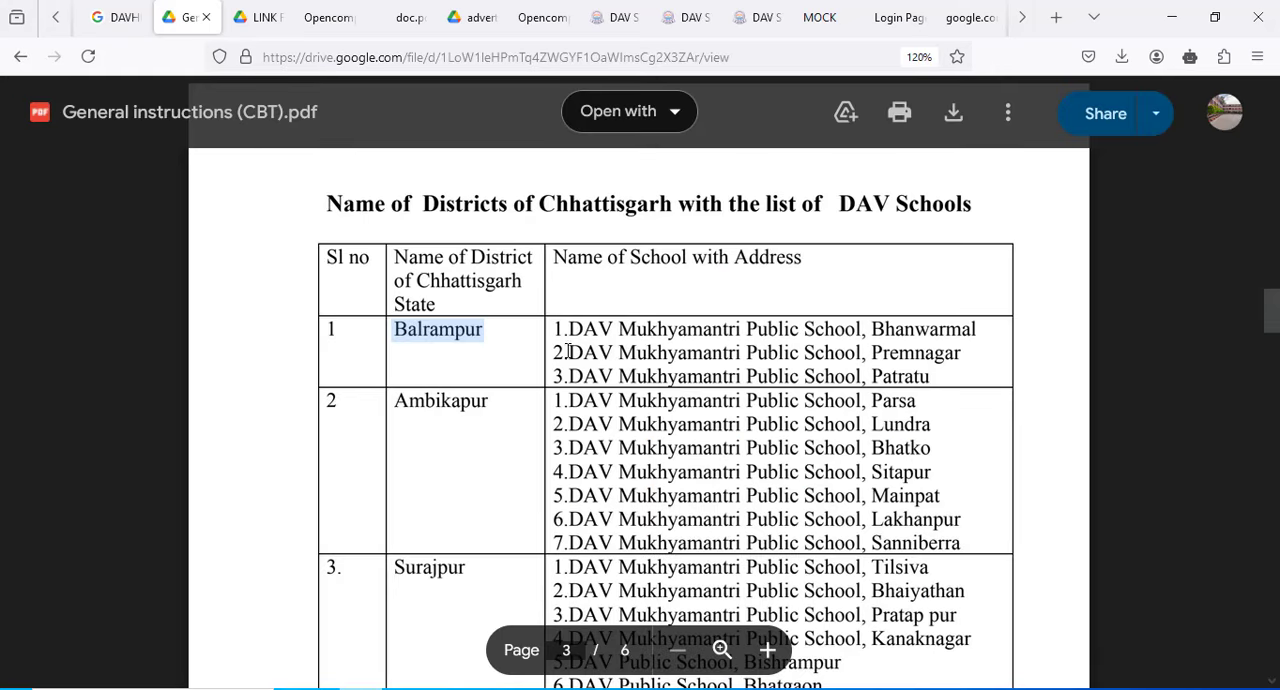
pyautogui.scroll(5, 482, 479)
pyautogui.scroll(-5, 563, 449)
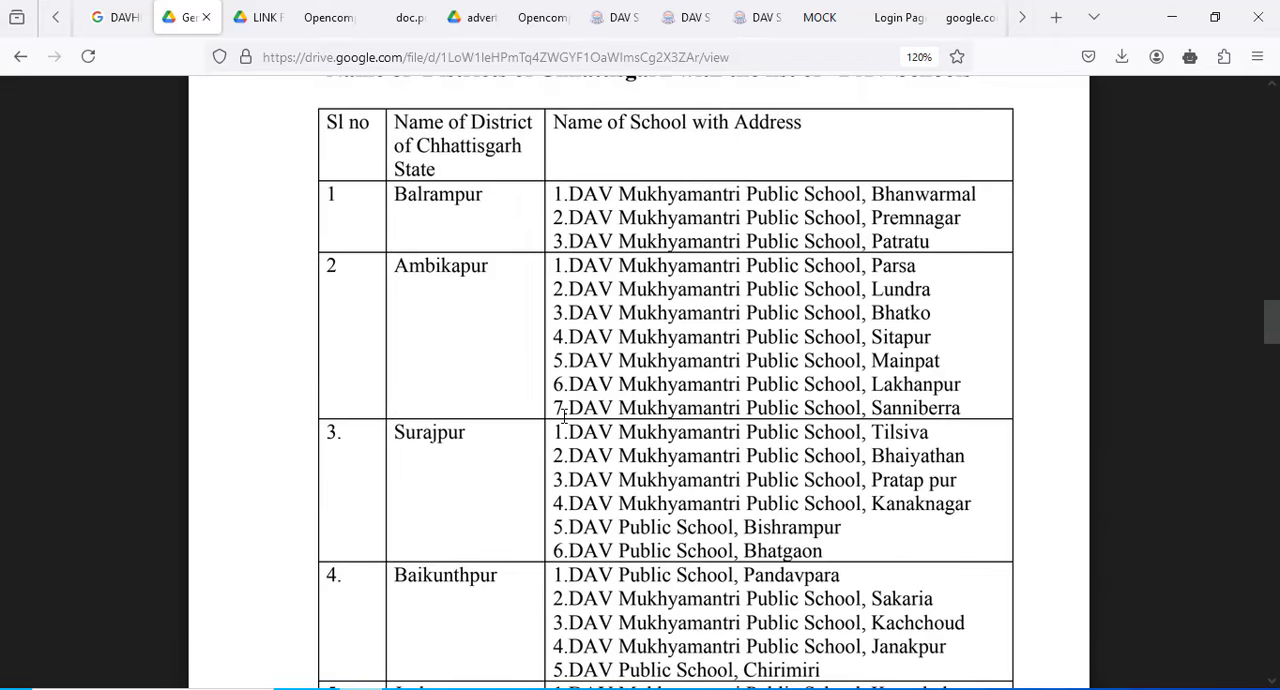
pyautogui.scroll(-4, 565, 545)
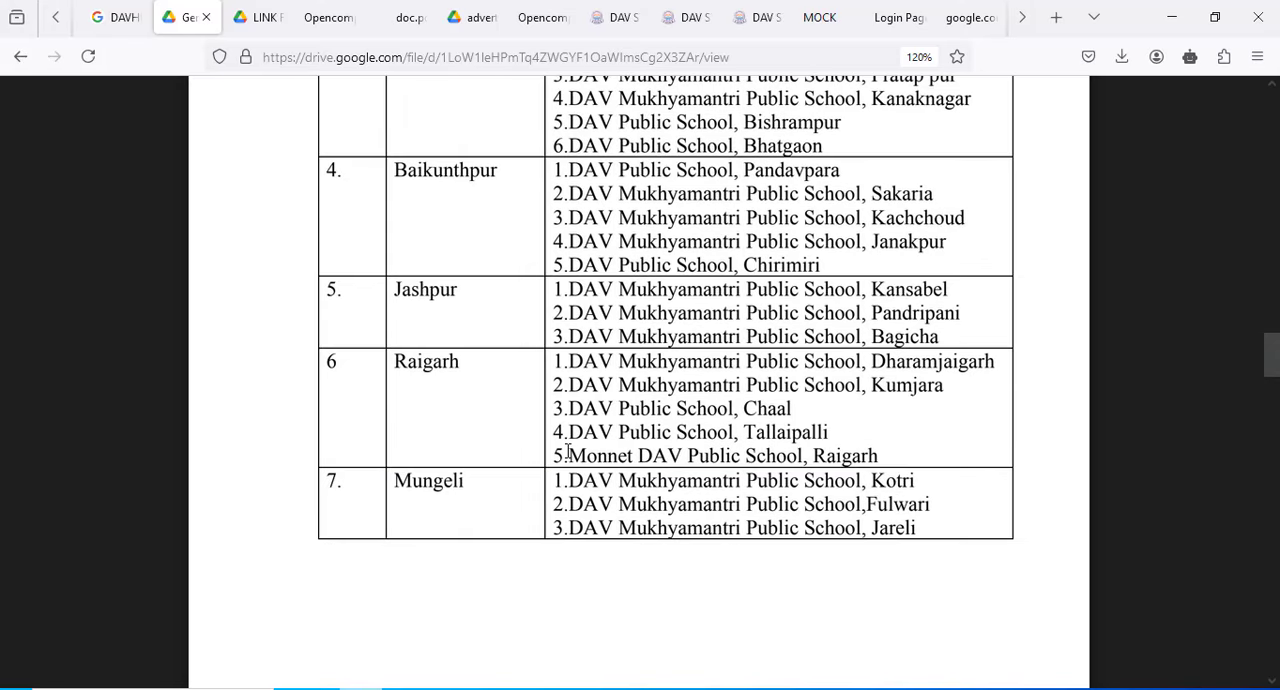
pyautogui.scroll(-6, 571, 543)
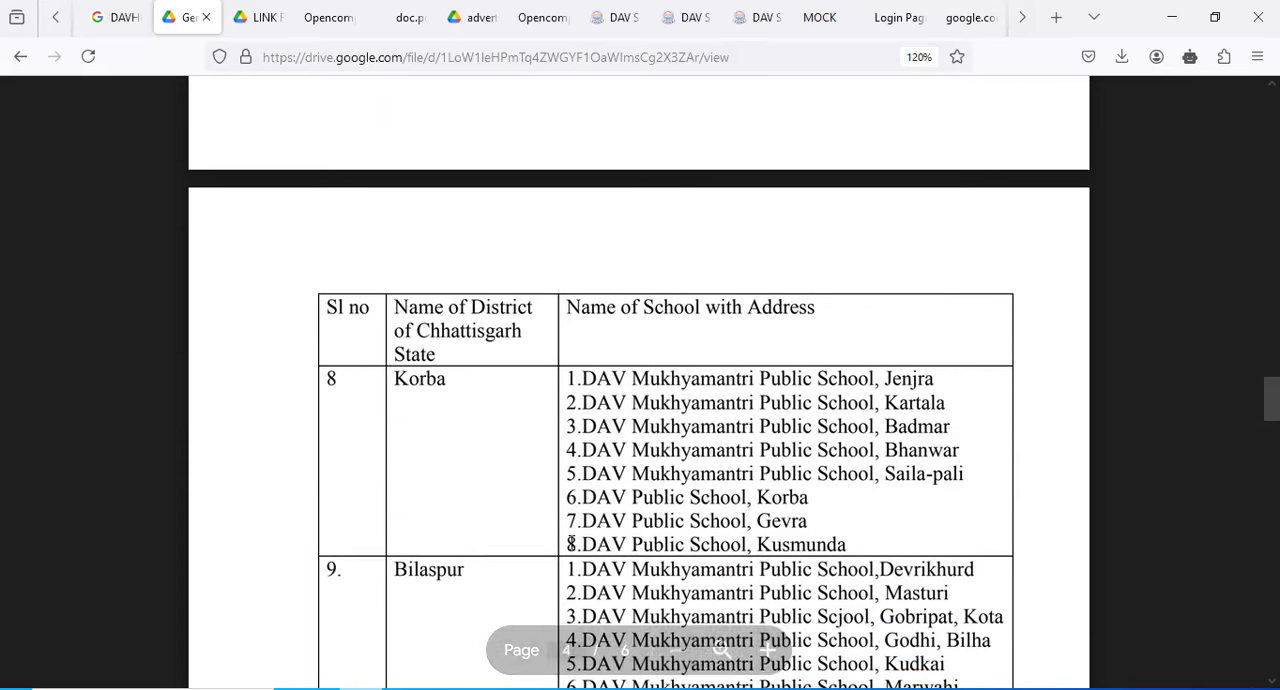
pyautogui.scroll(-3, 571, 543)
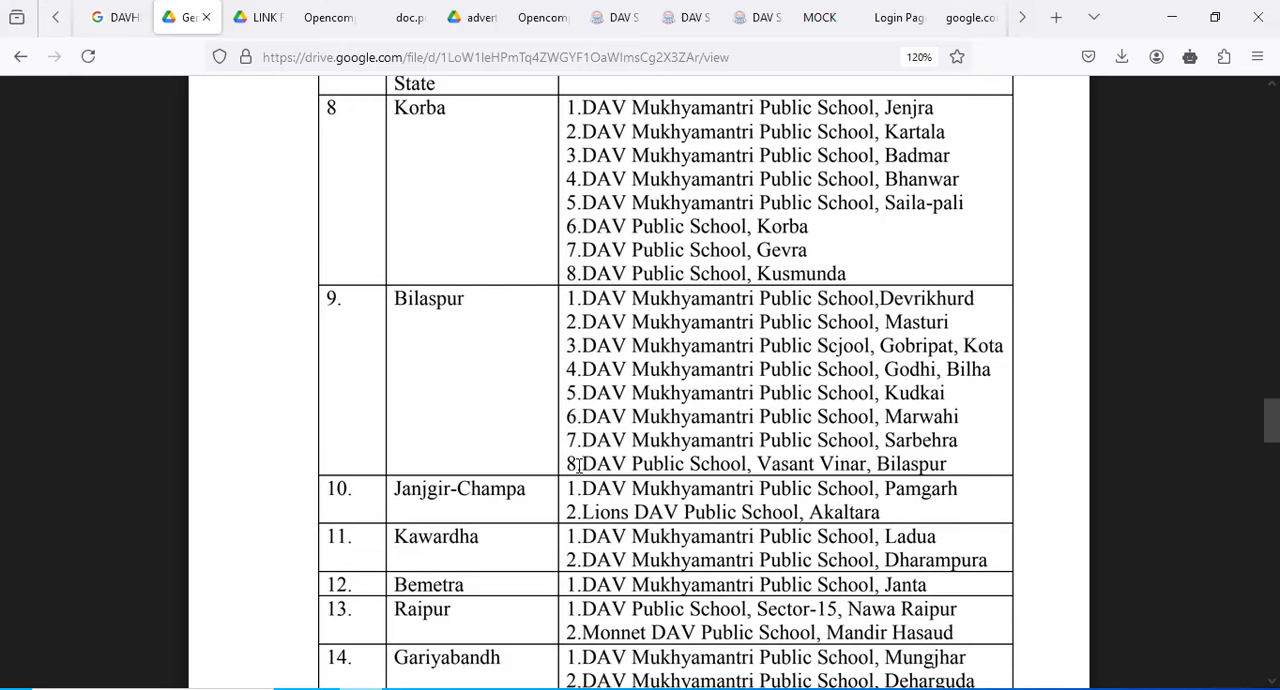
pyautogui.scroll(-2, 579, 464)
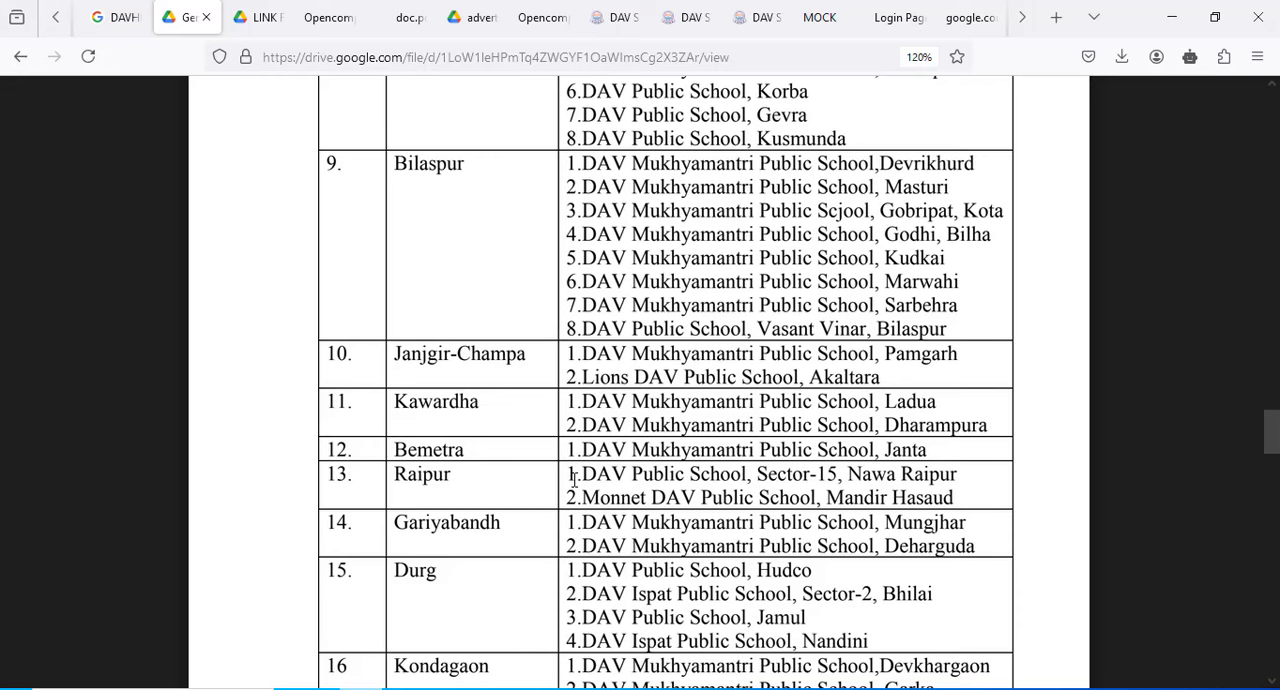
pyautogui.scroll(-3, 585, 576)
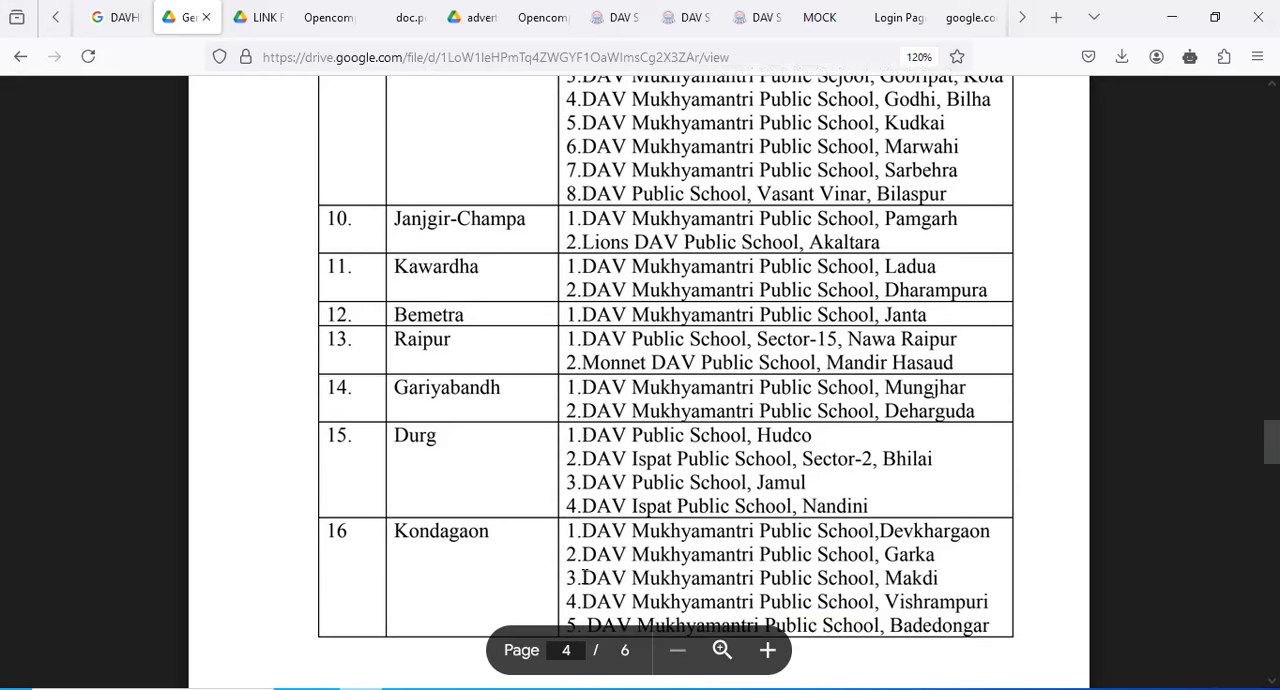
pyautogui.scroll(-3, 585, 576)
pyautogui.scroll(-15, 586, 574)
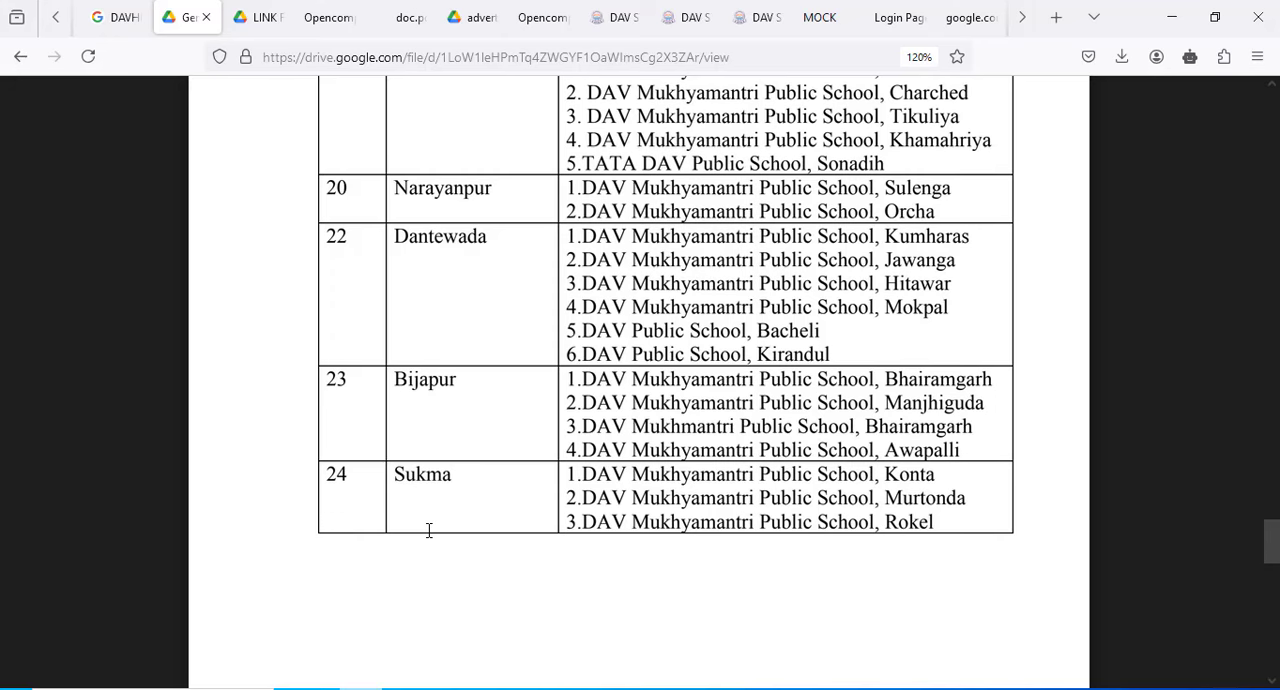
pyautogui.click(320, 17)
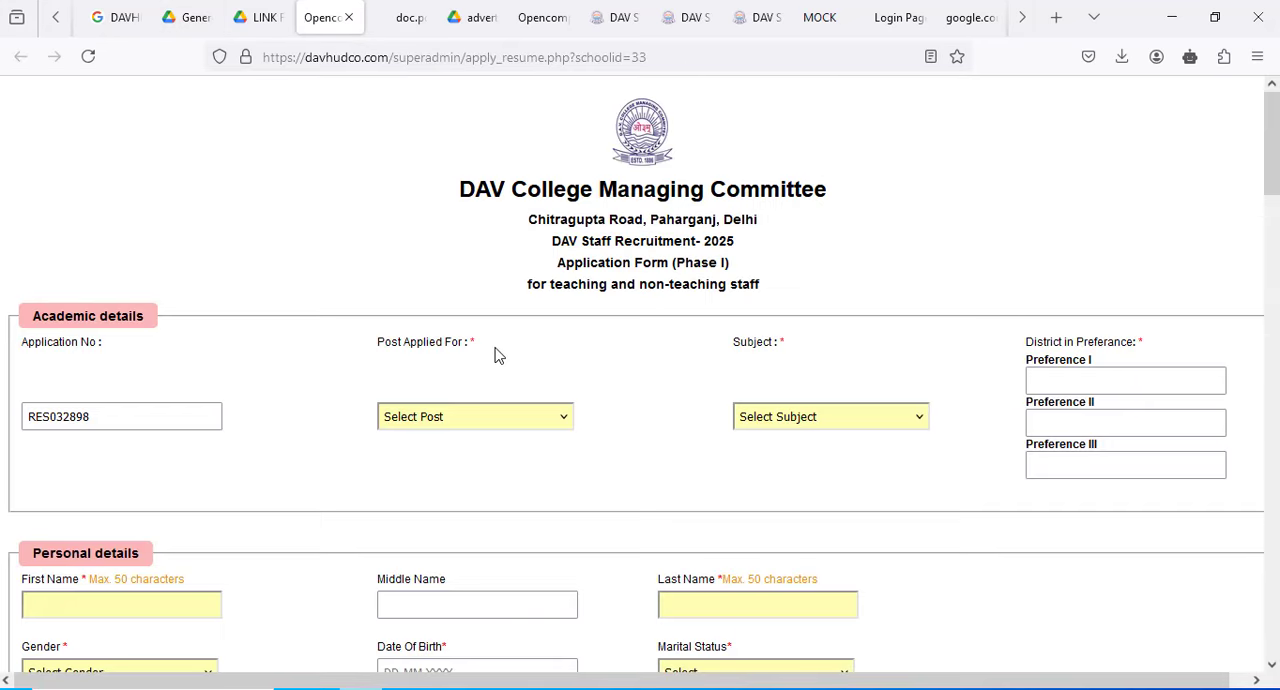